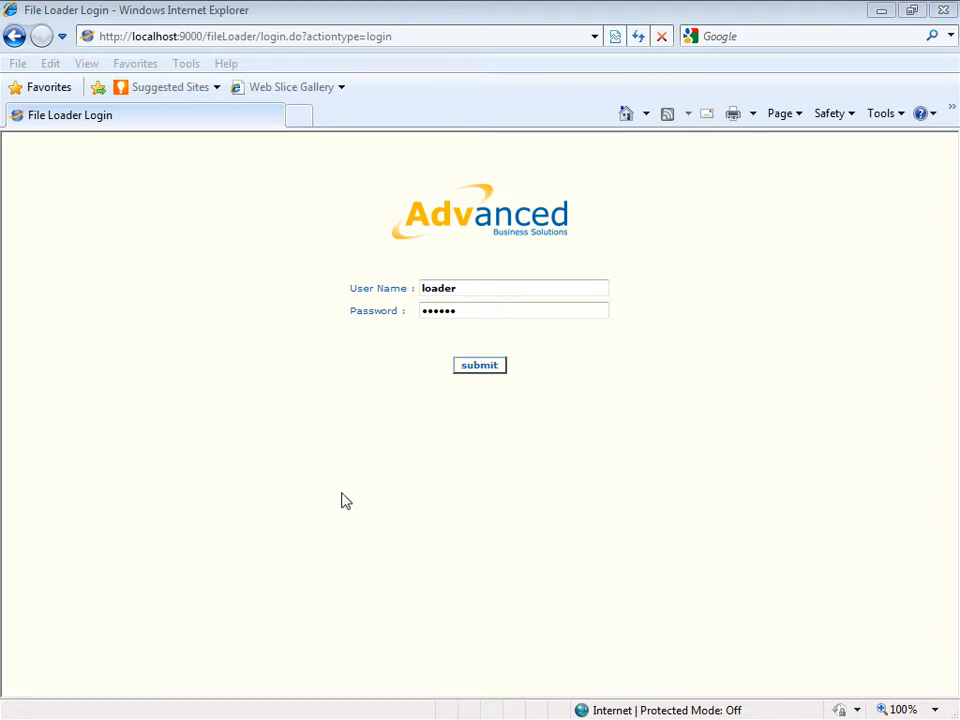
Log in to File Loader and create a data set described as "RBS (3 Files)"
click(476, 367)
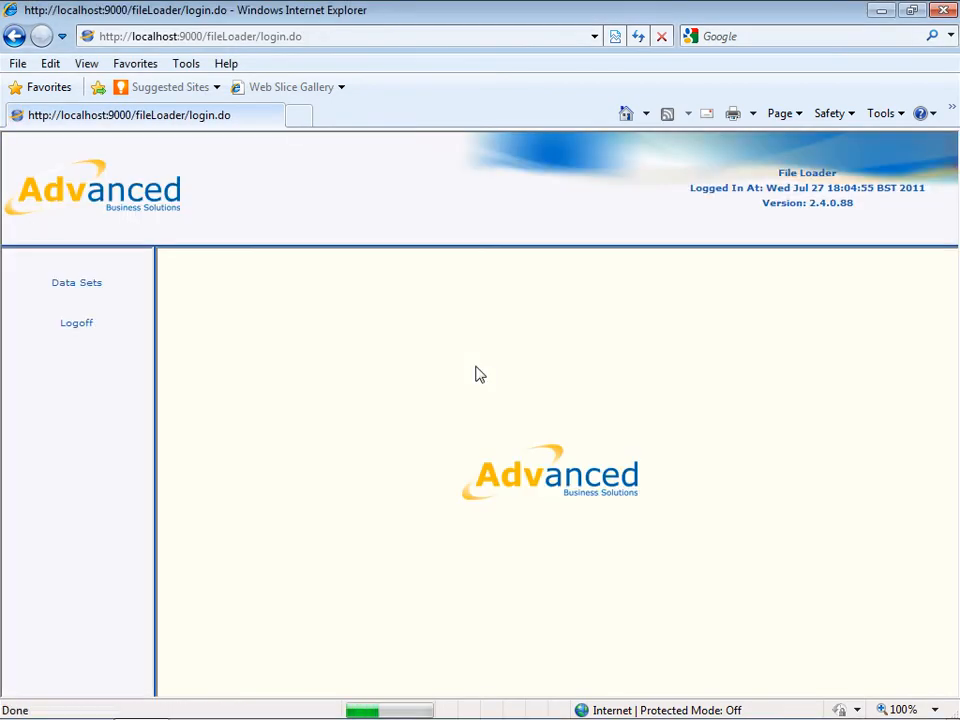
click(73, 285)
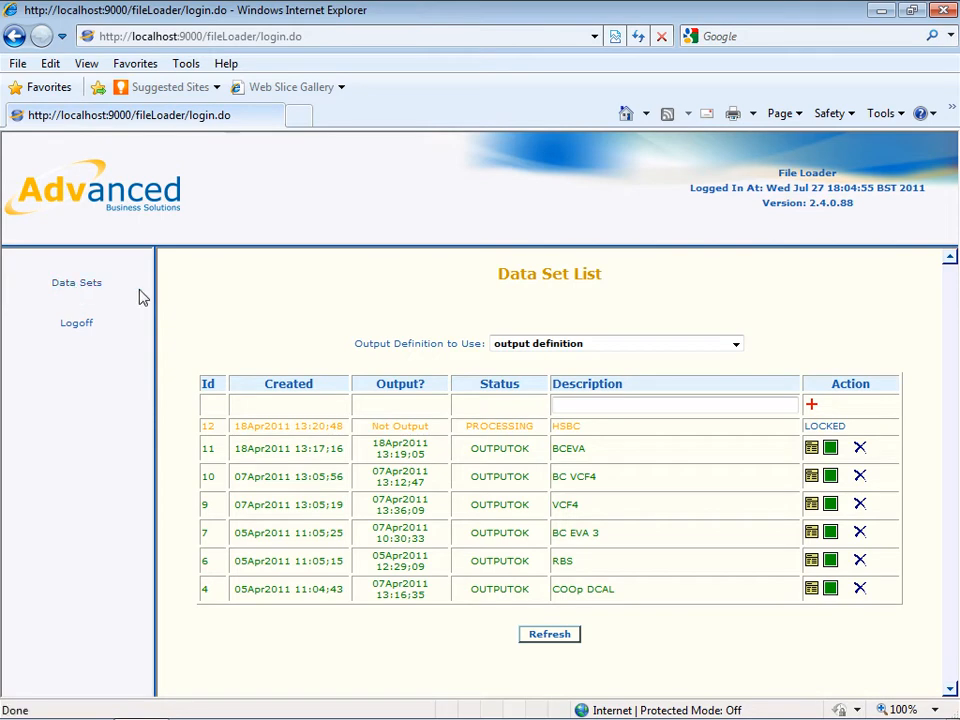
click(580, 405)
text(RBS (3 File)
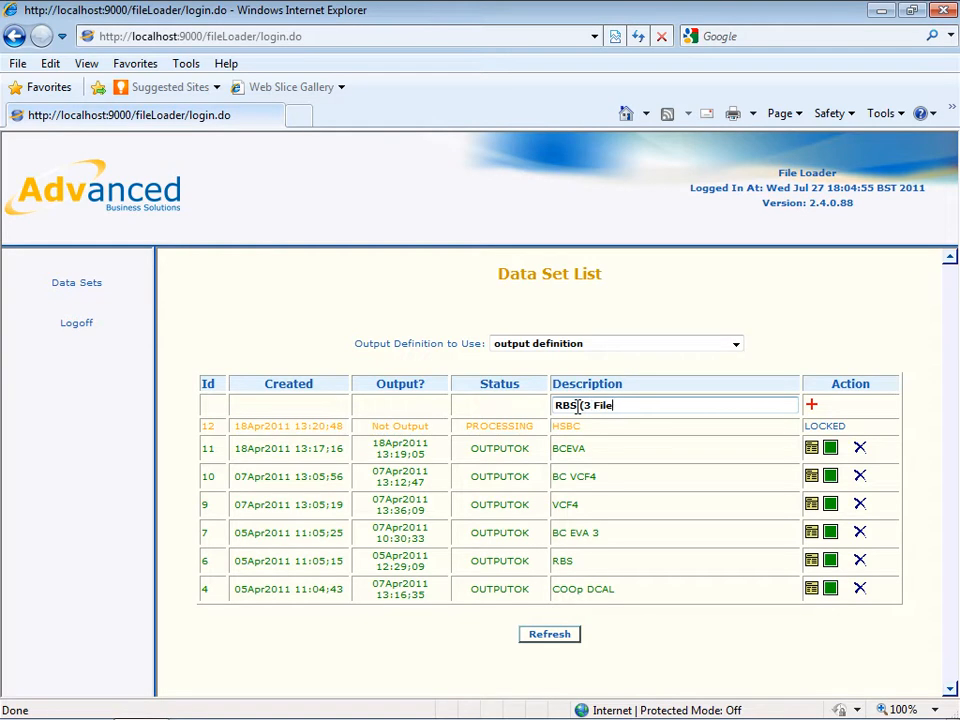
click(811, 405)
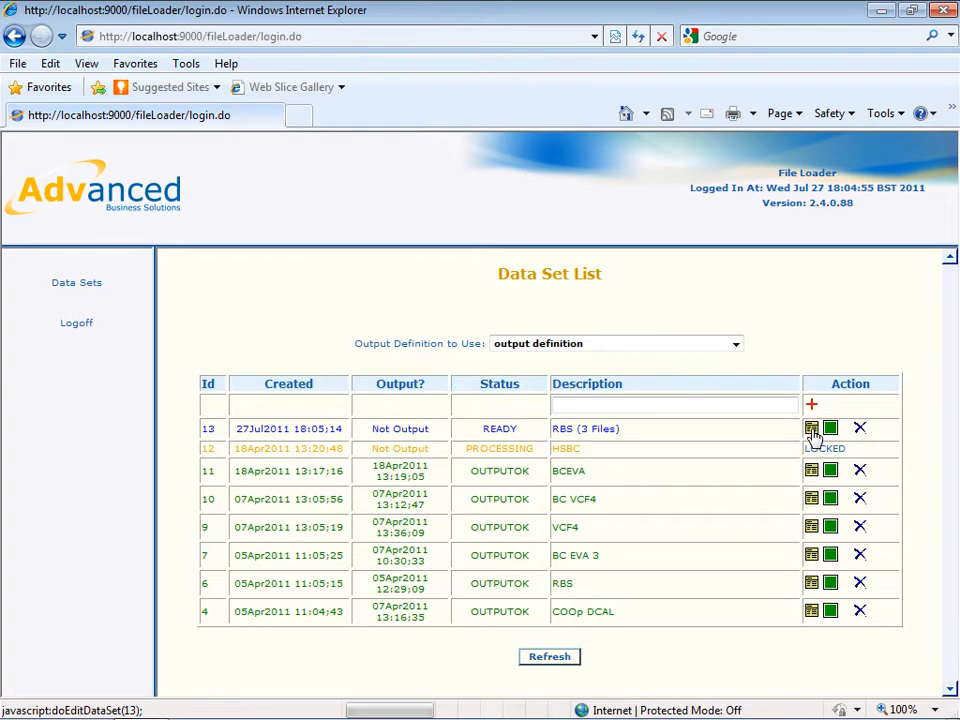
Add AR.xls from E:\PCR templates and import files\RBS Statement Files to the RBS (3 Files) data set as an RBS v9 AR File
click(811, 429)
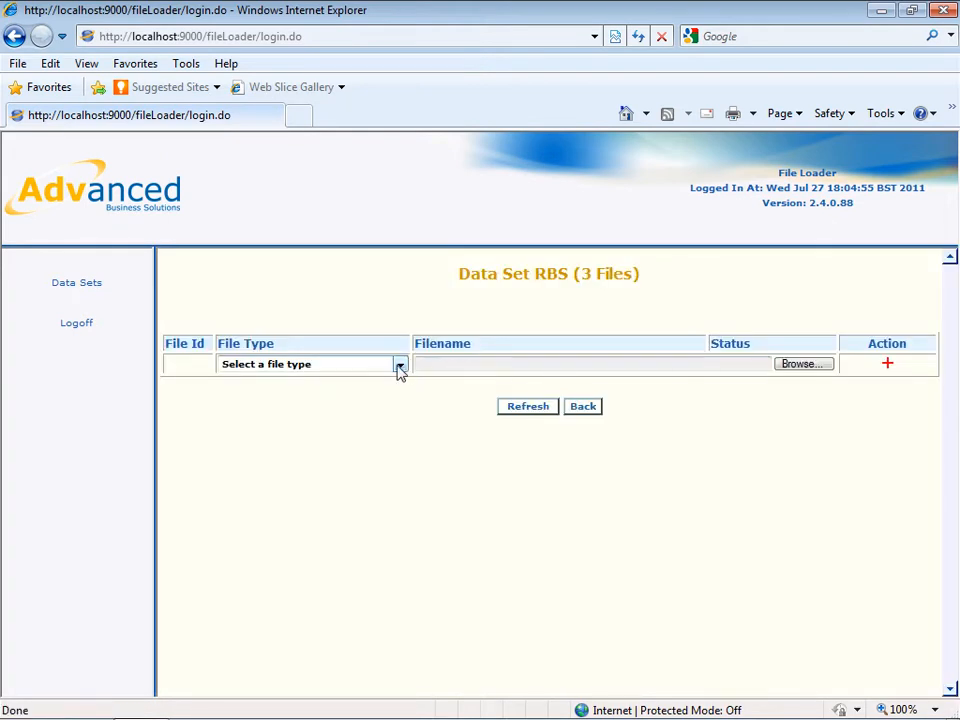
click(400, 366)
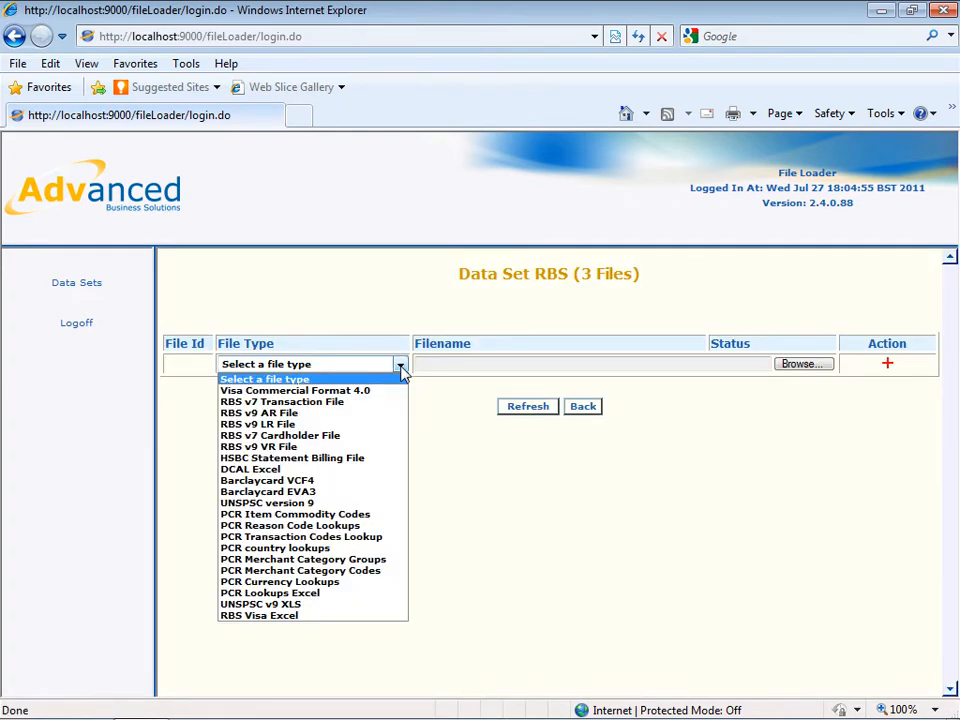
click(379, 415)
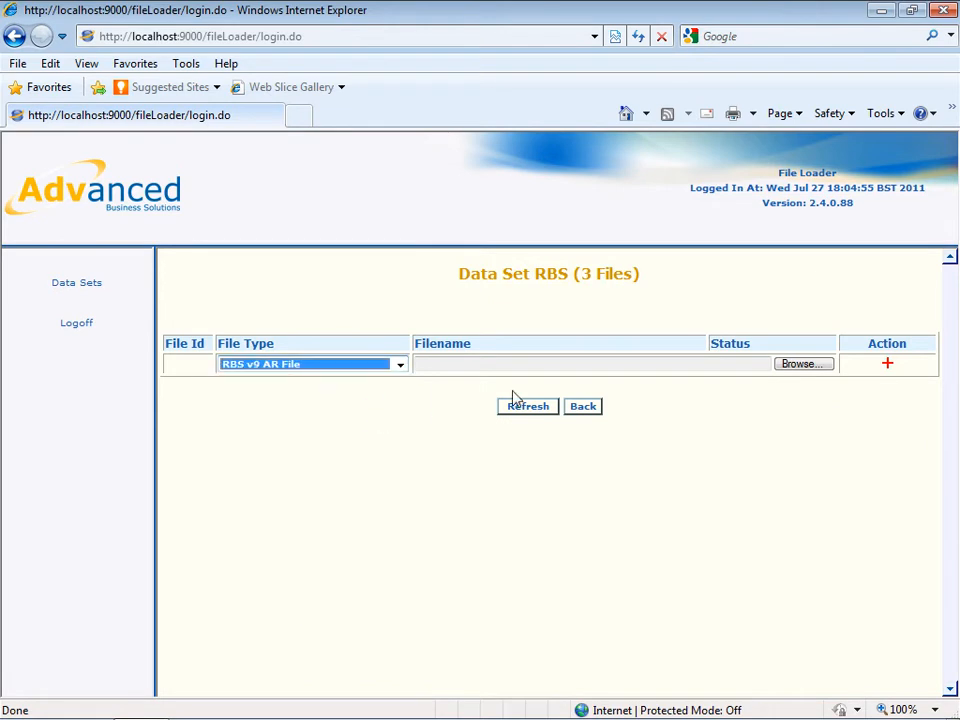
click(792, 365)
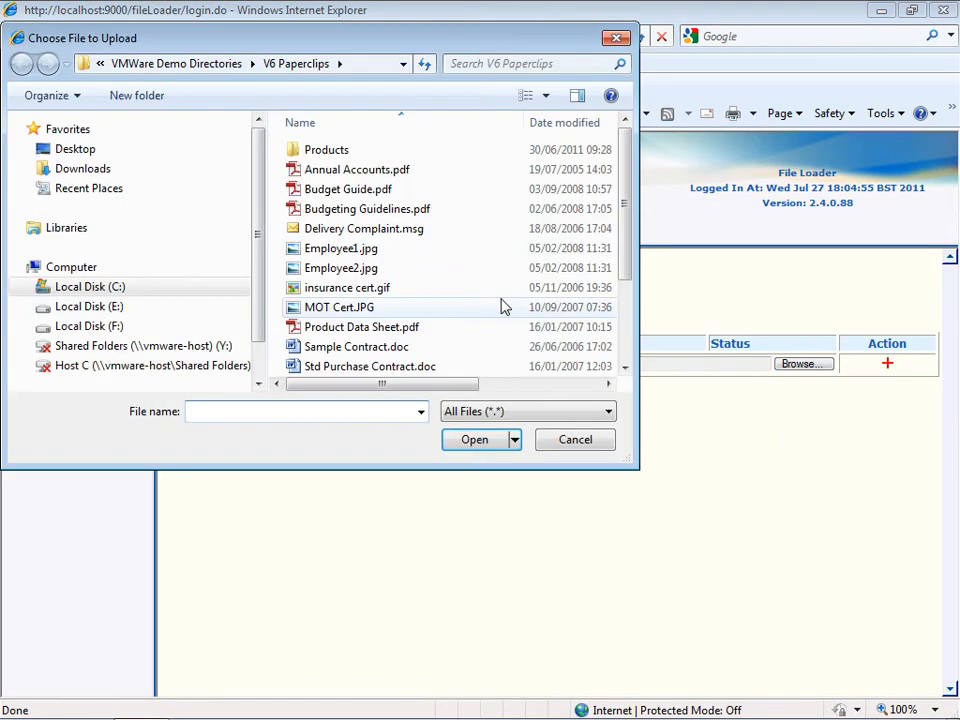
click(105, 306)
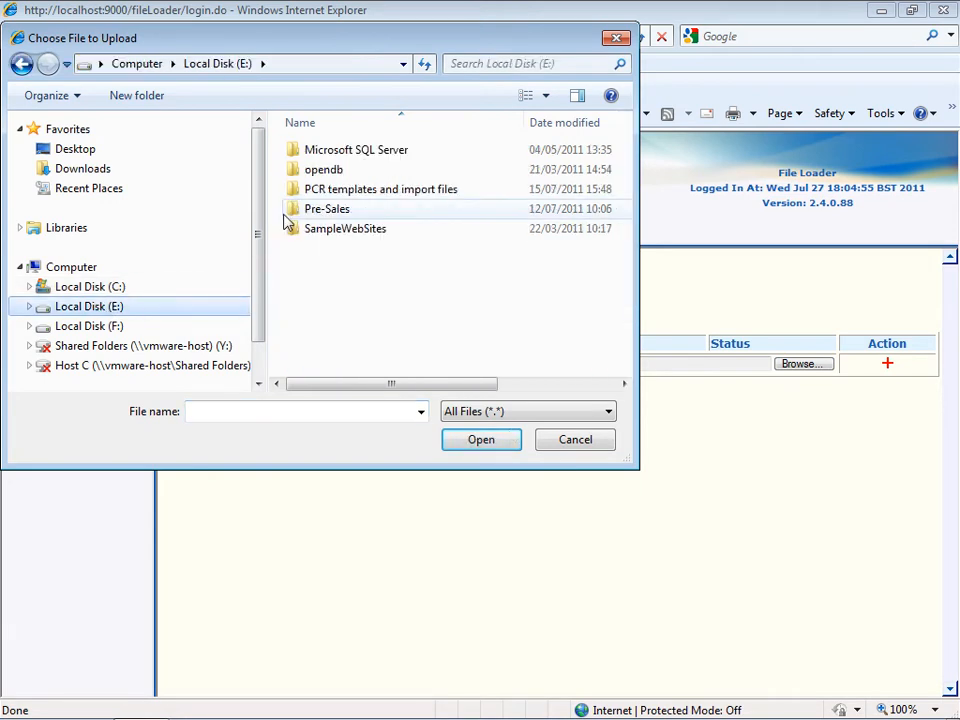
double_click(340, 190)
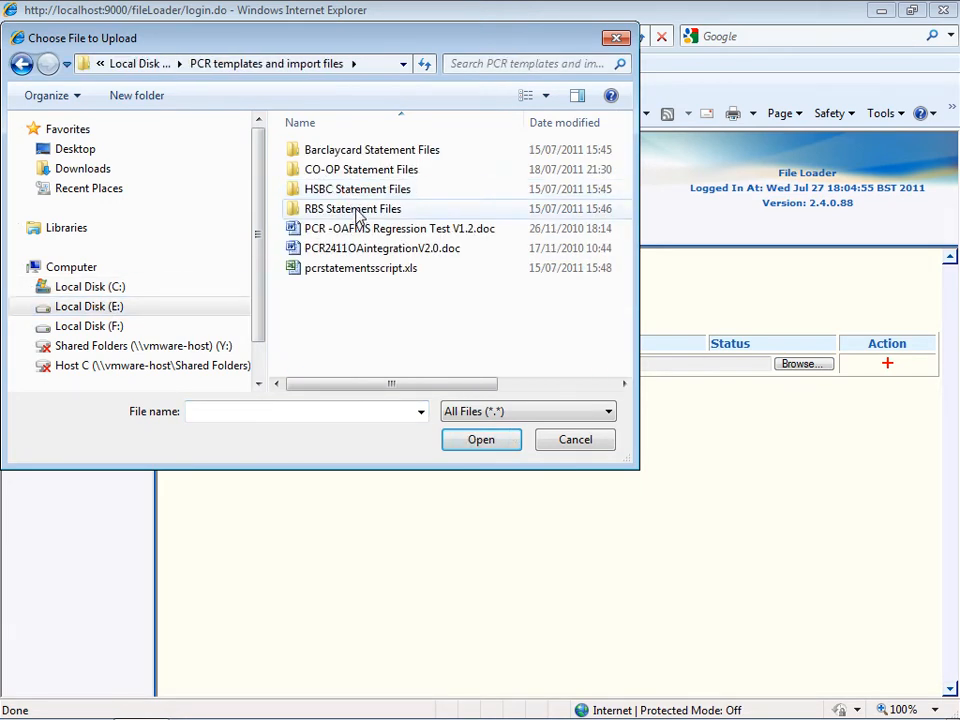
double_click(356, 212)
click(320, 150)
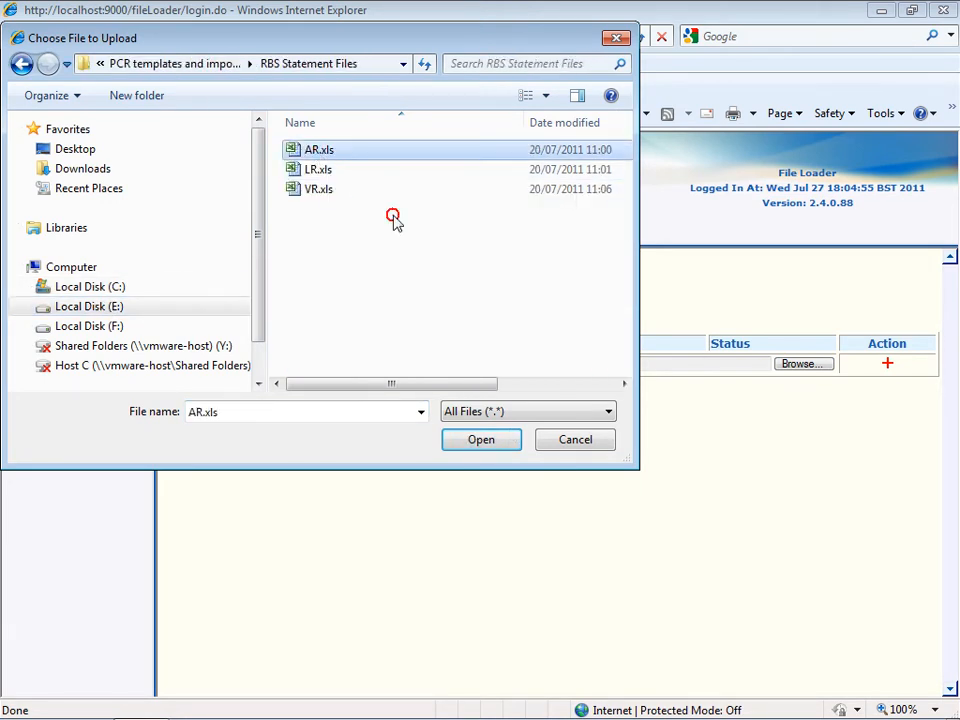
click(475, 441)
click(889, 366)
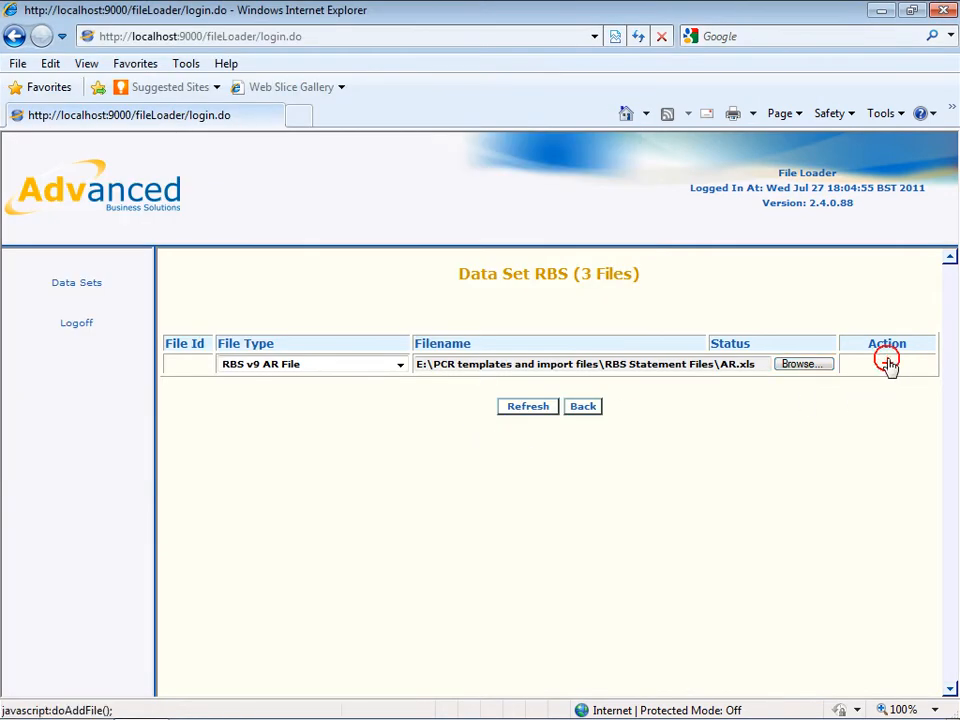
Add LR.xls from the RBS Statement Files folder to the data set as an RBS v9 LR File
click(399, 366)
click(375, 425)
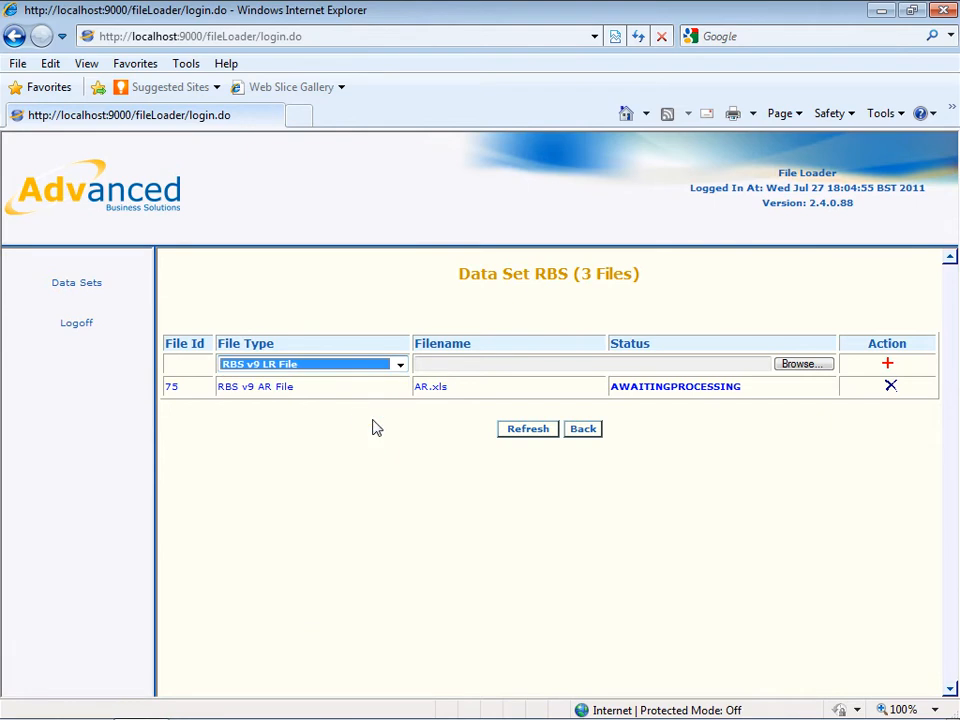
click(797, 366)
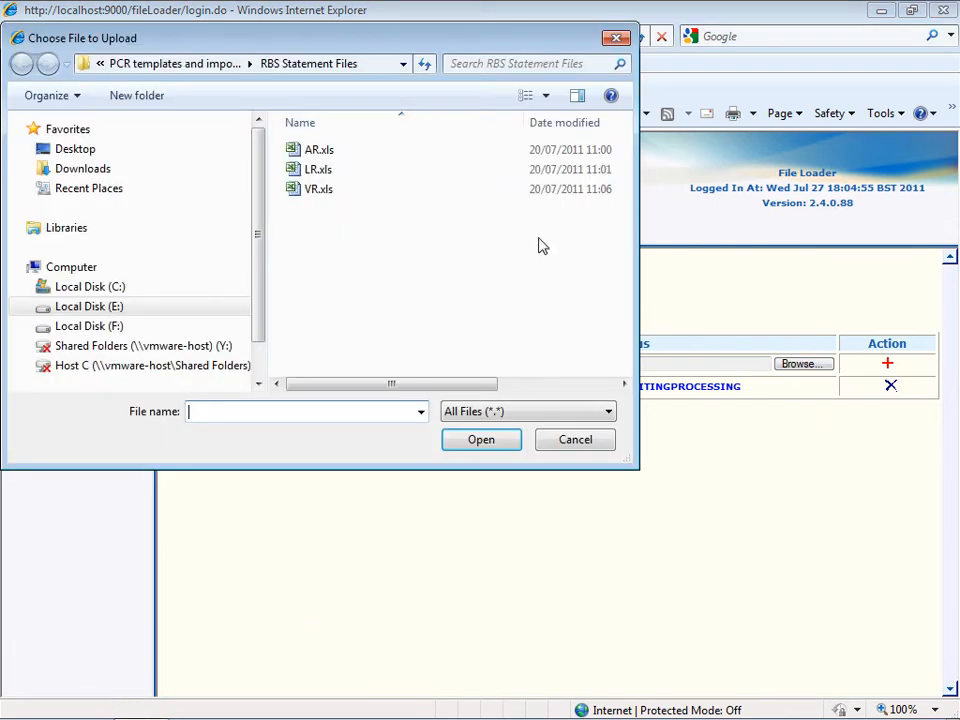
double_click(318, 169)
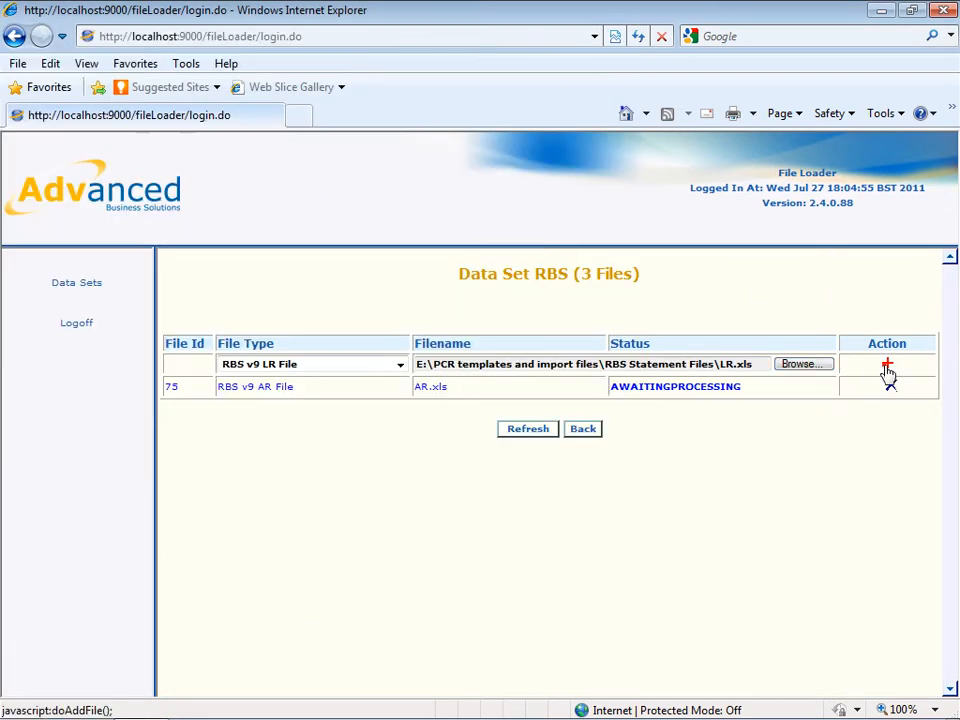
click(886, 366)
Add VR.xls from the RBS Statement Files folder to the data set as an RBS v9 VR File
click(400, 366)
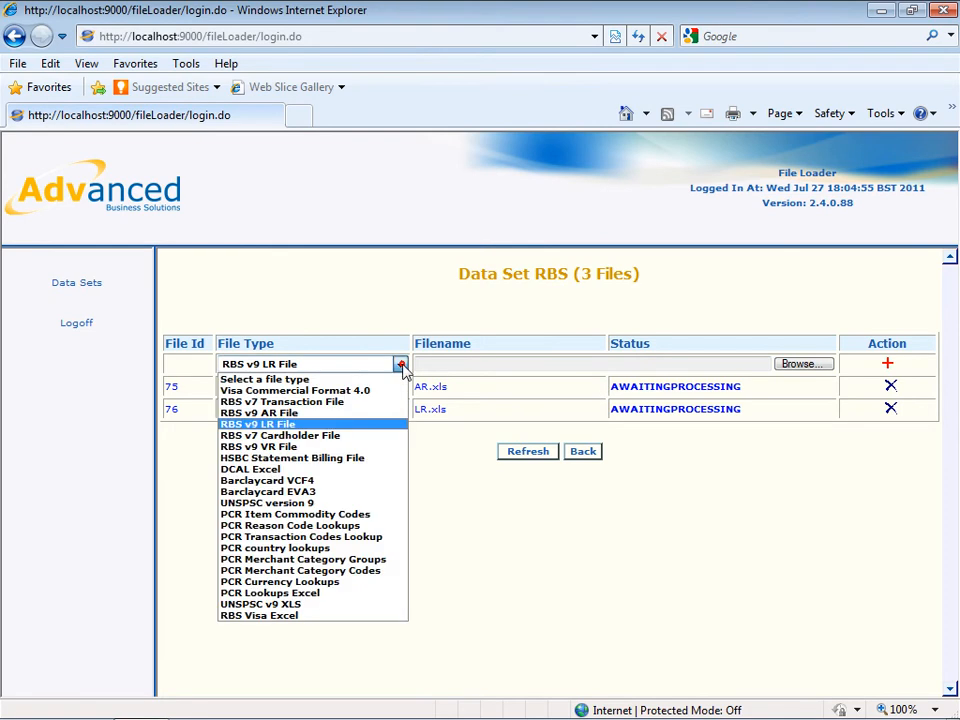
click(375, 447)
click(800, 366)
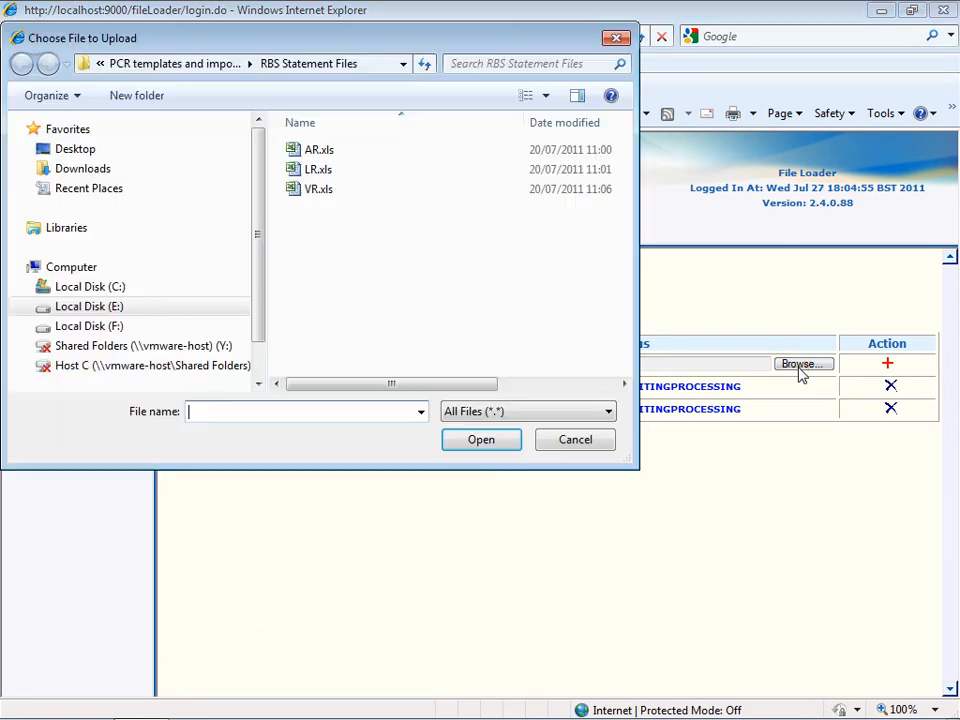
click(318, 190)
double_click(312, 190)
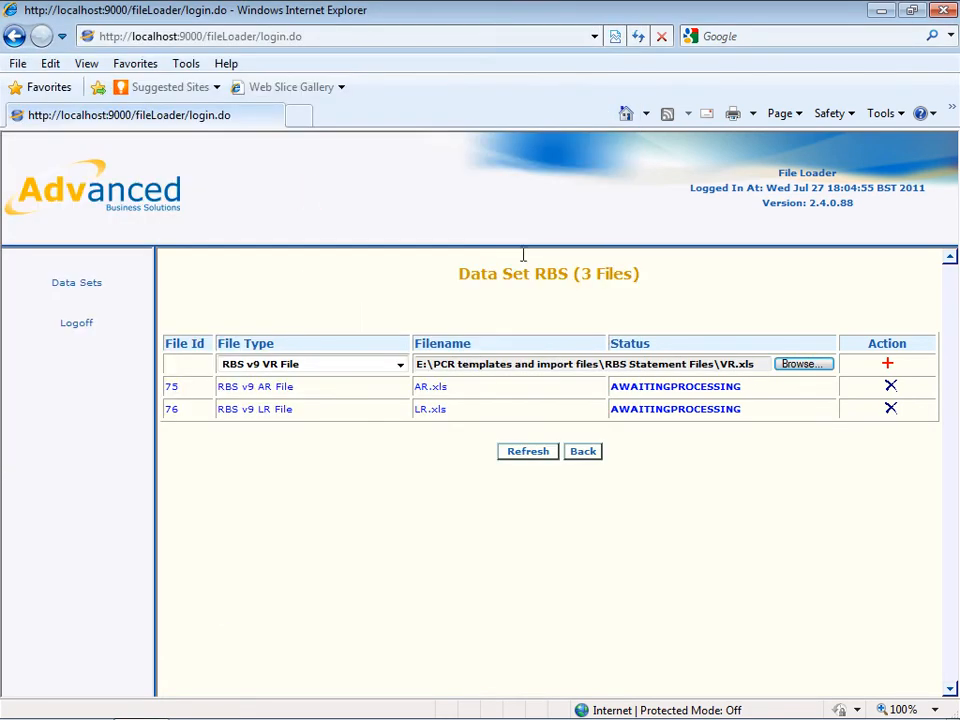
click(886, 366)
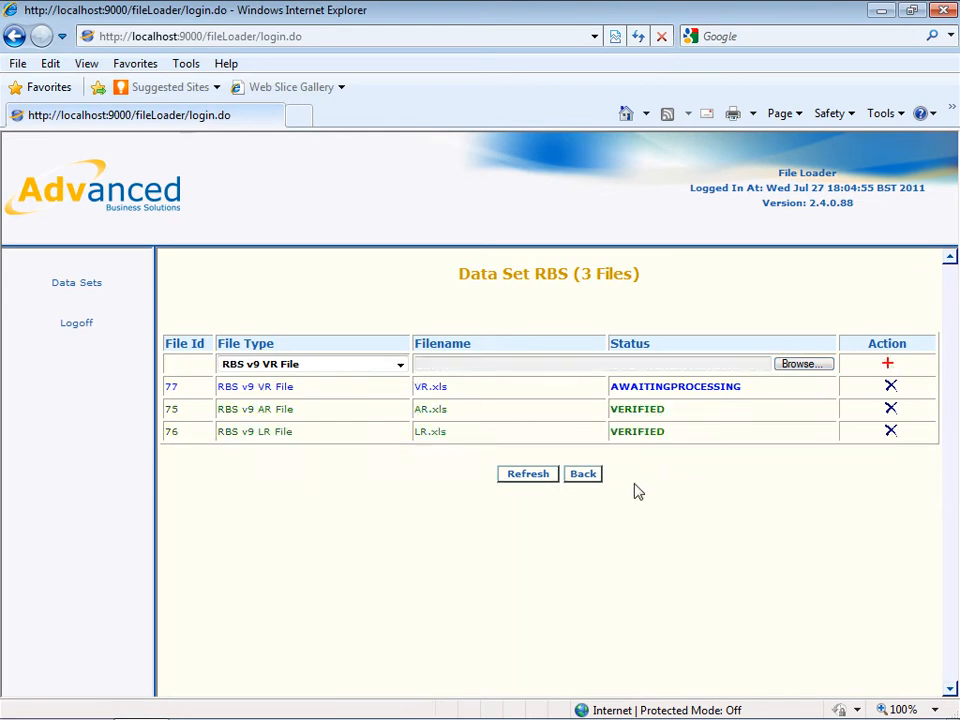
Refresh the verification statuses of the three uploaded files and return to the data set list
click(528, 474)
click(528, 474)
click(528, 474)
click(528, 474)
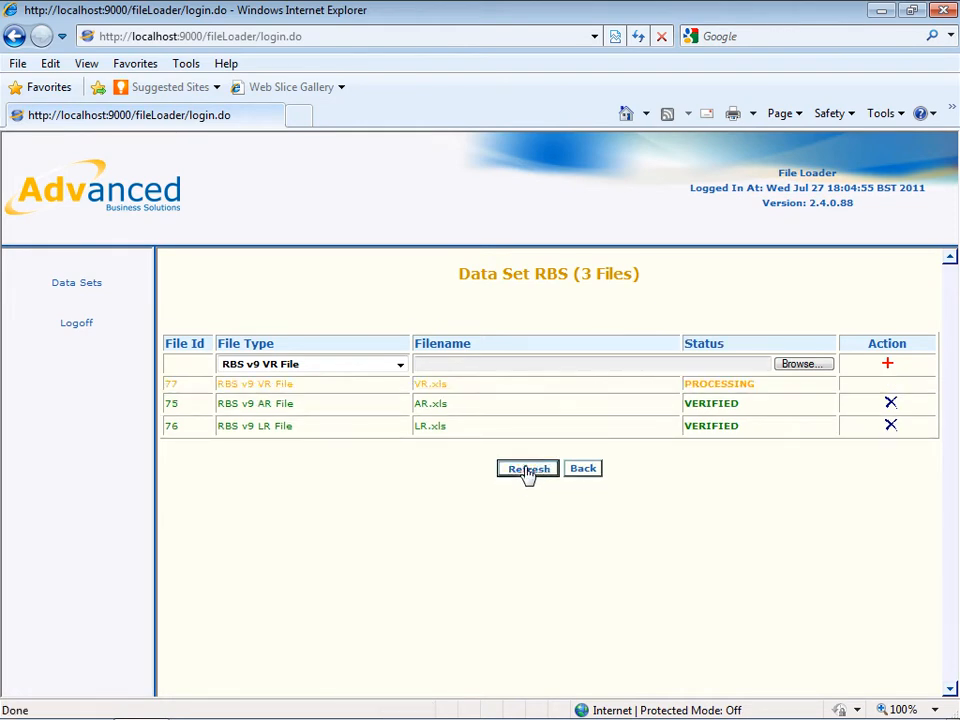
click(583, 474)
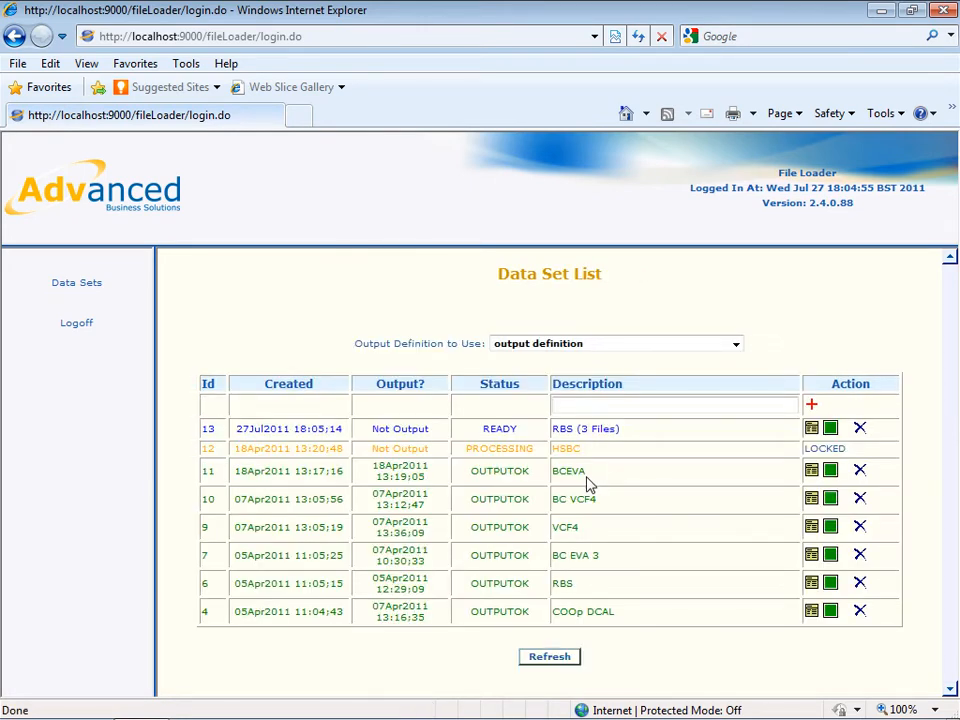
Output the RBS (3 Files) data set using the Transform RBS Purchase Card Transactions definition, refreshing the list until processing finishes
click(736, 345)
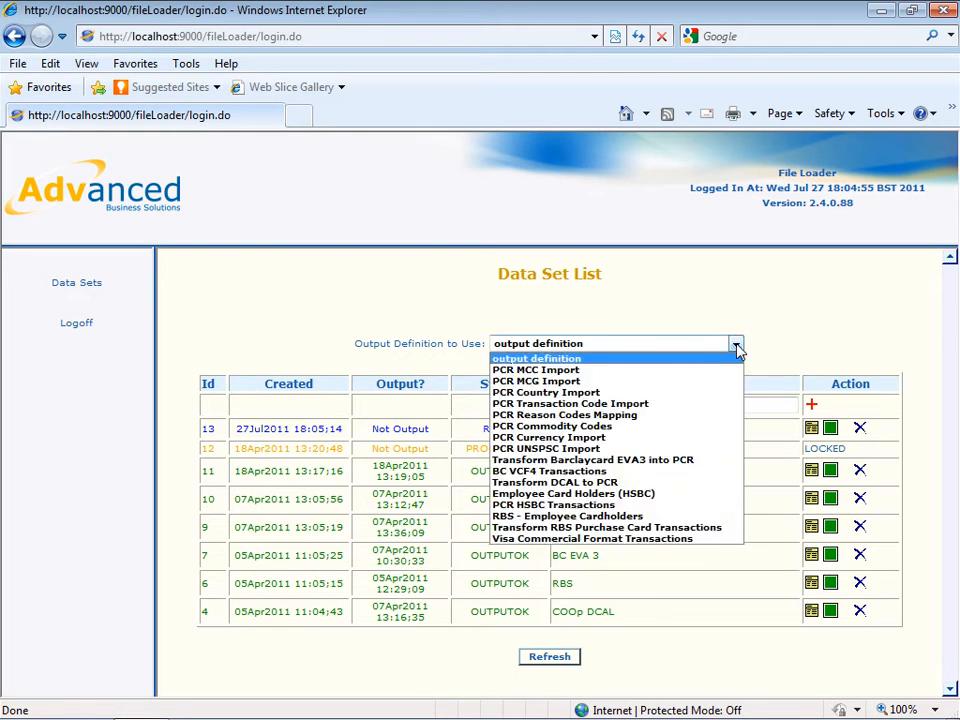
click(678, 528)
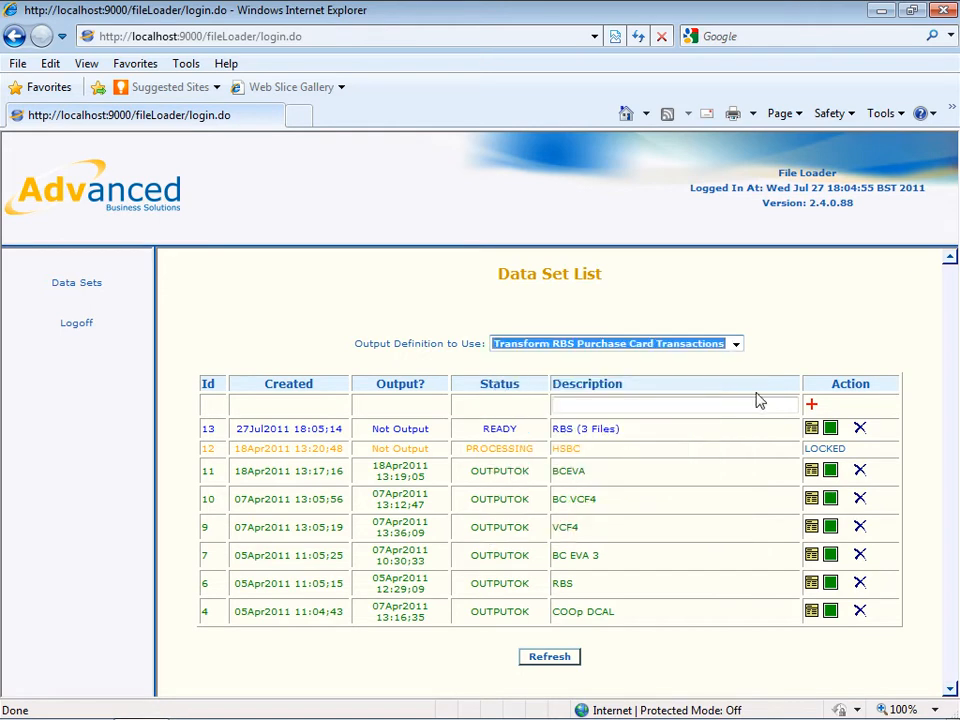
click(830, 429)
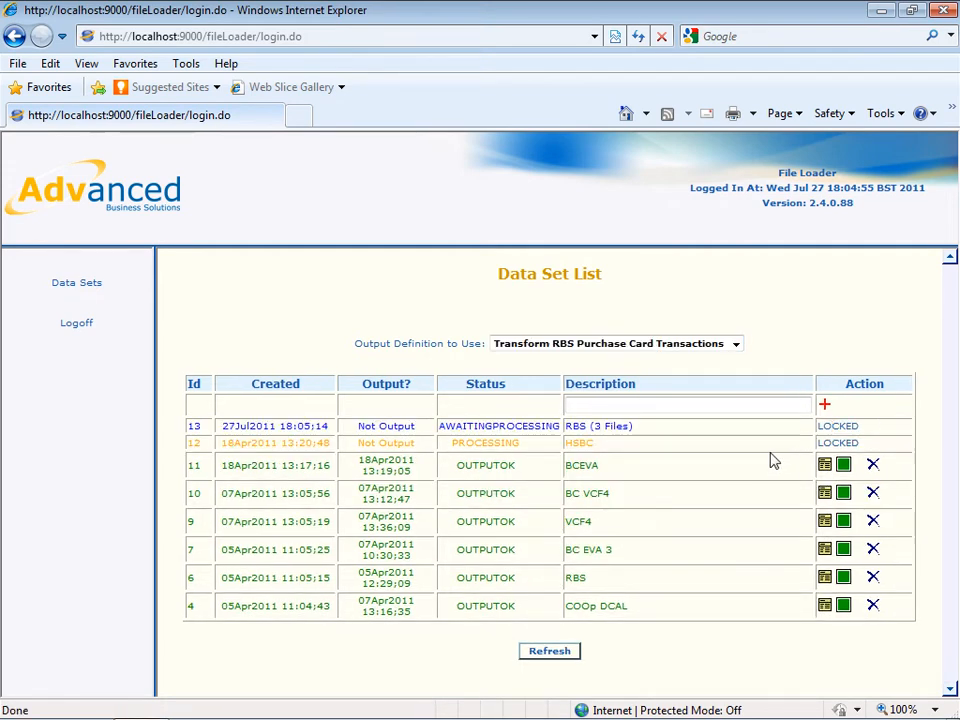
click(551, 652)
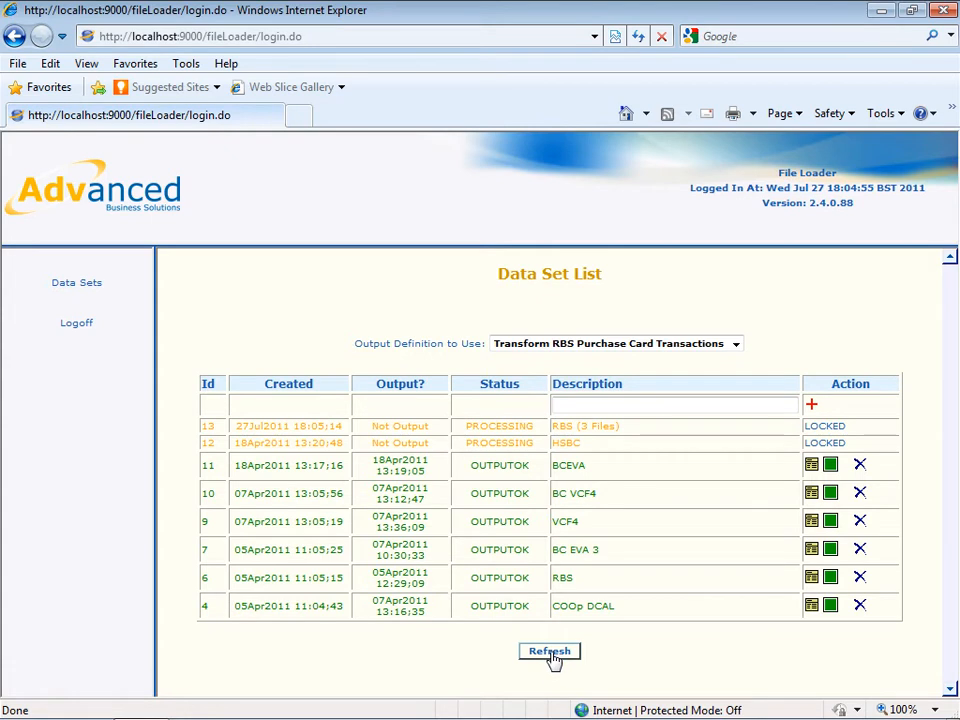
click(554, 659)
click(551, 653)
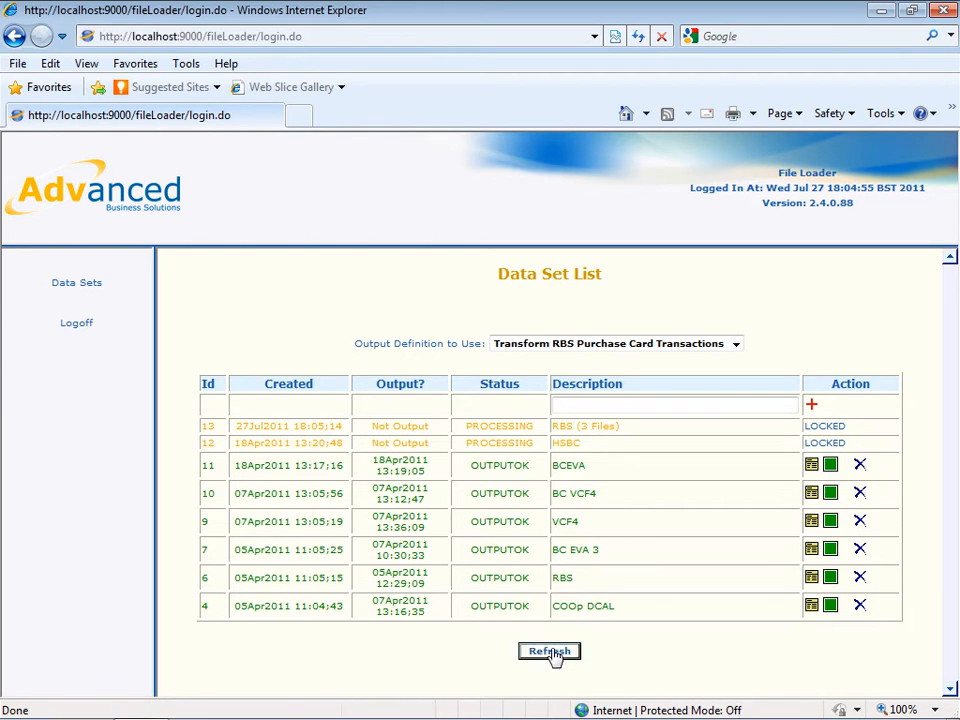
click(553, 653)
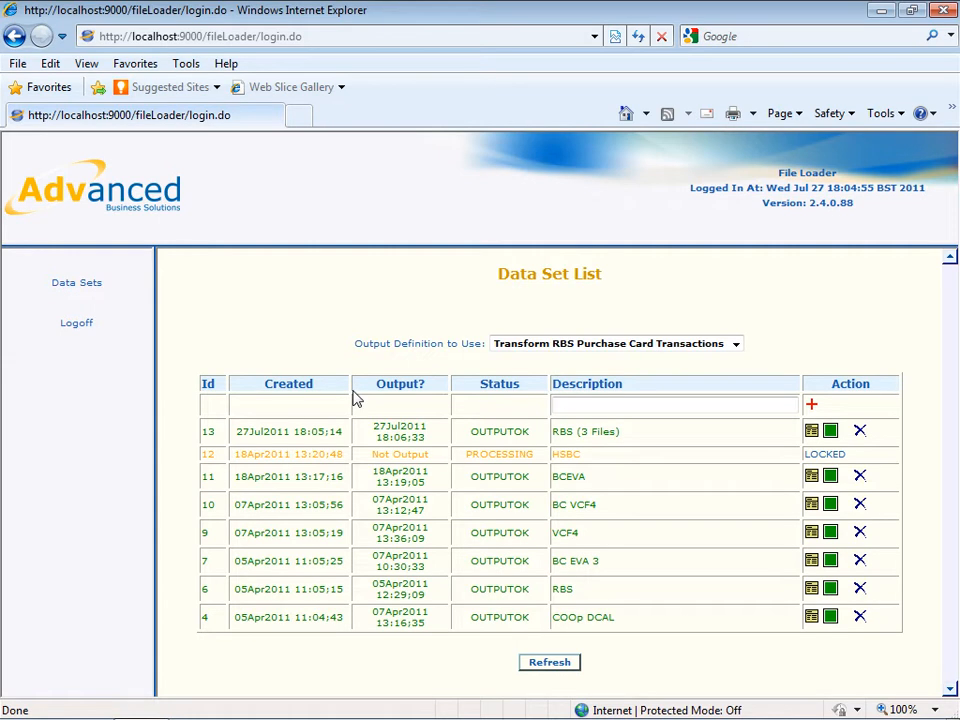
Log off from File Loader and log in to Purchase Card Reconciliation as admin
click(78, 322)
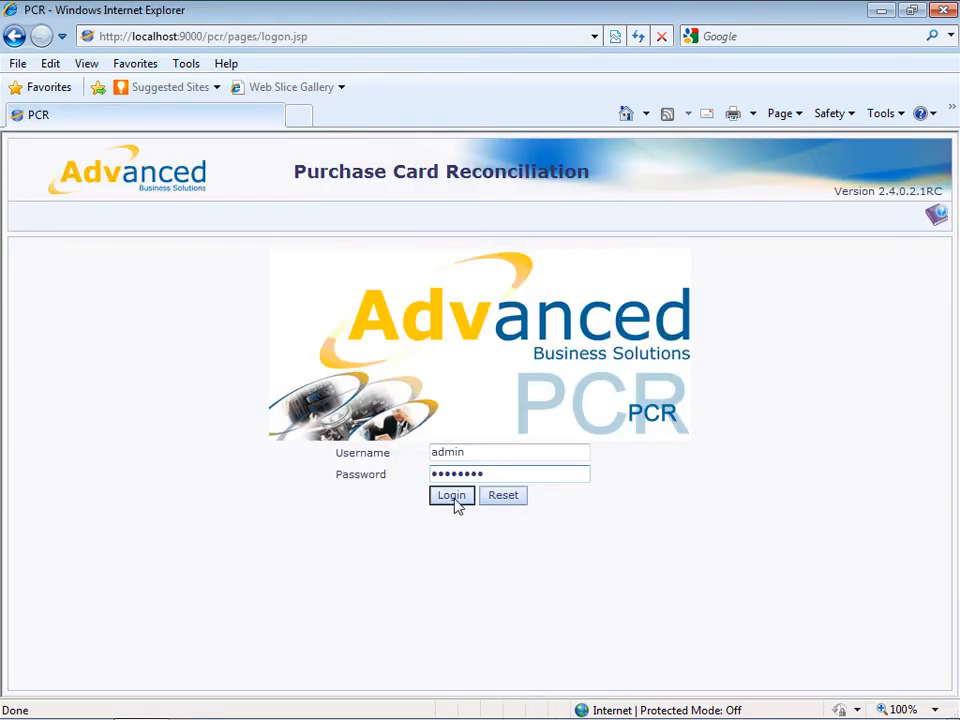
click(452, 496)
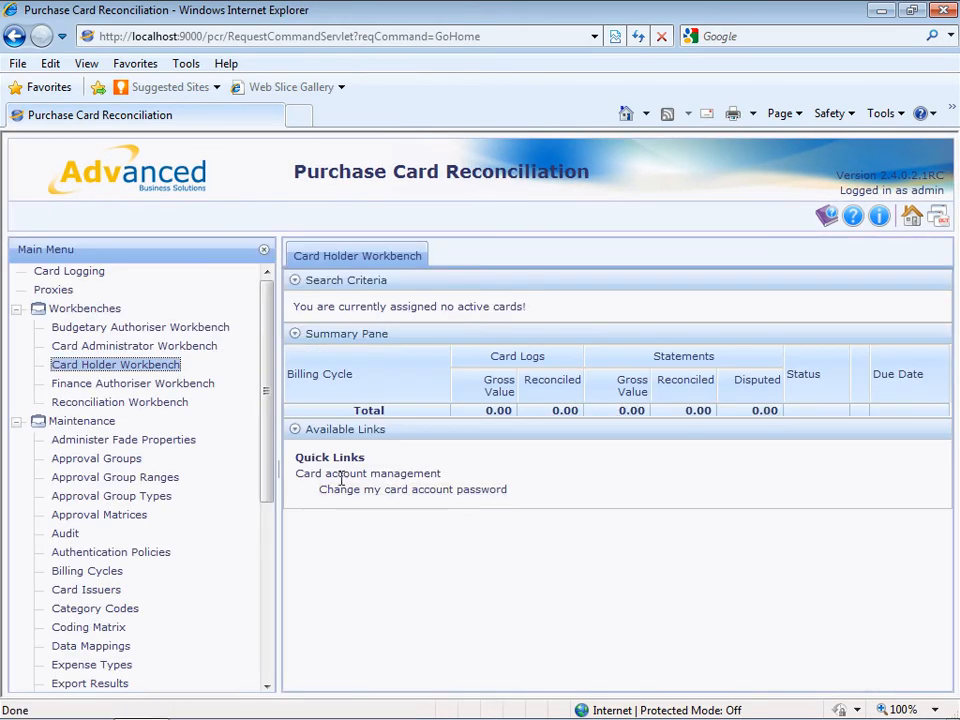
Import the "27-Jul-2011 06:06:34 - RBS" loading attempt from Statement Preview, accepting the zero-VAT transaction lines
drag(268, 368, 270, 536)
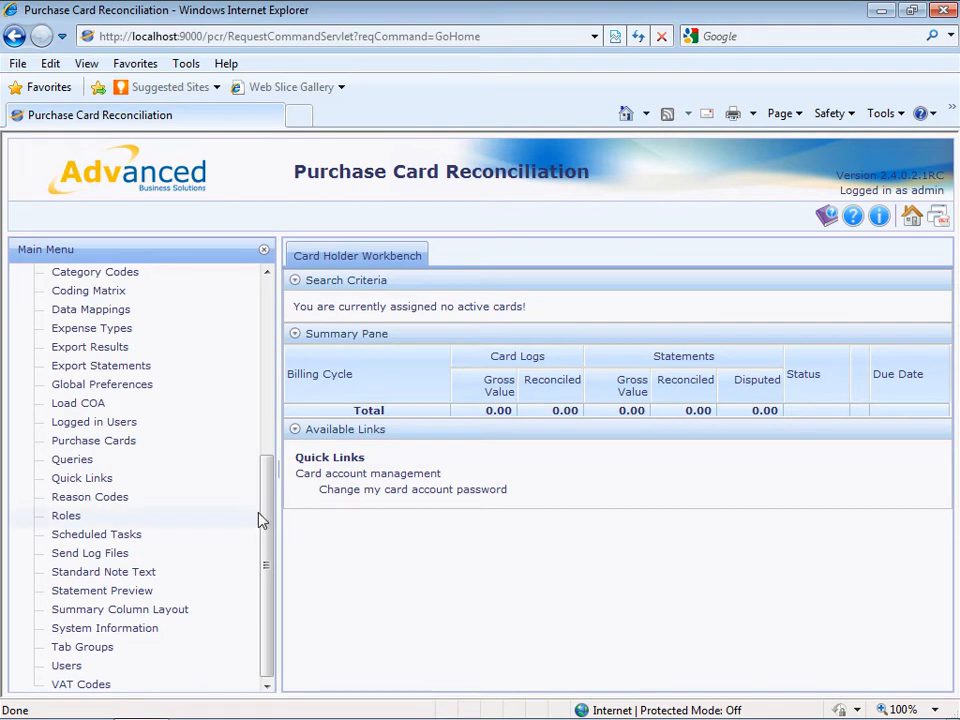
click(123, 592)
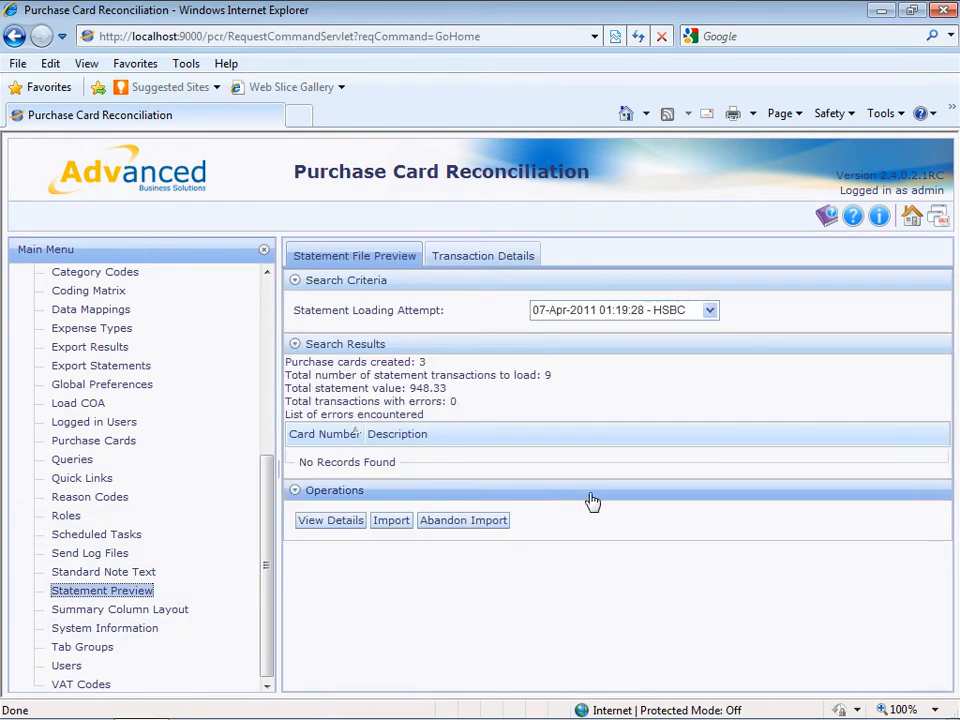
click(709, 310)
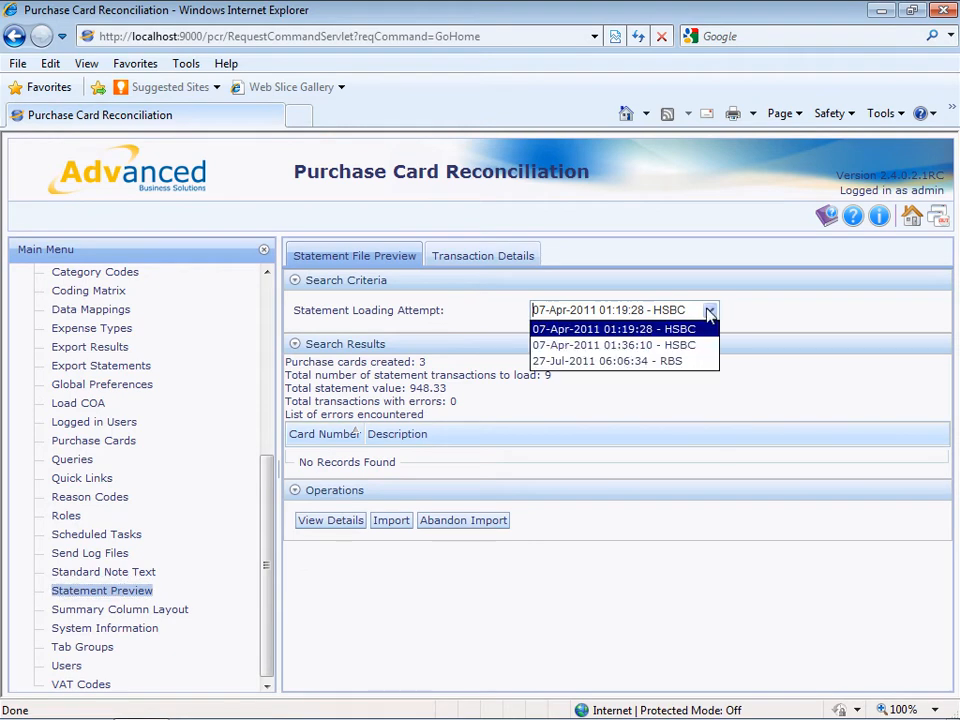
click(692, 362)
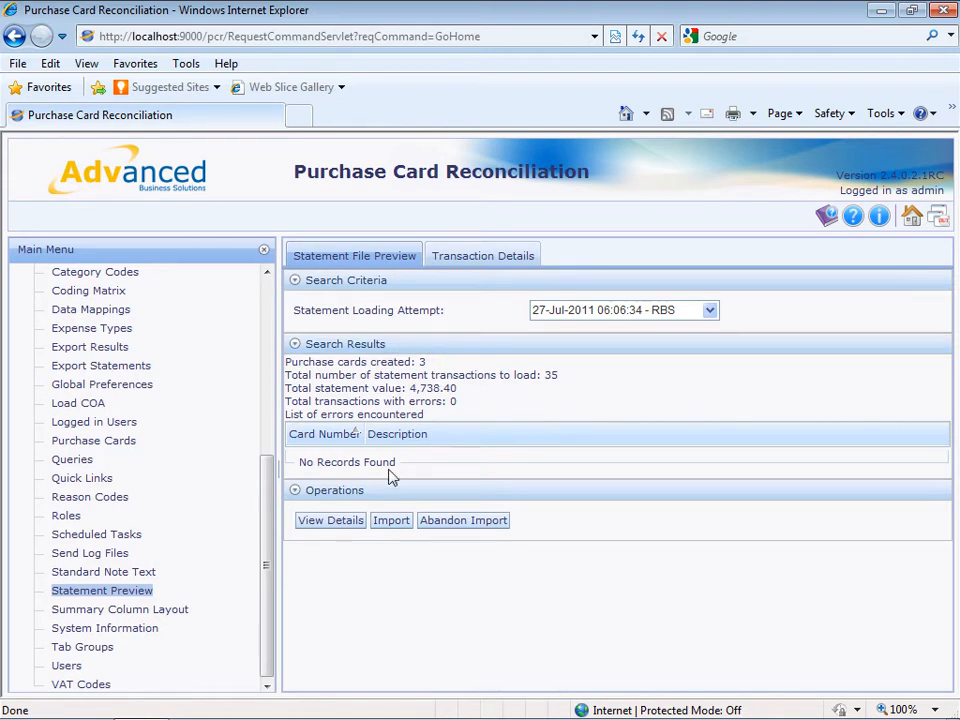
click(391, 521)
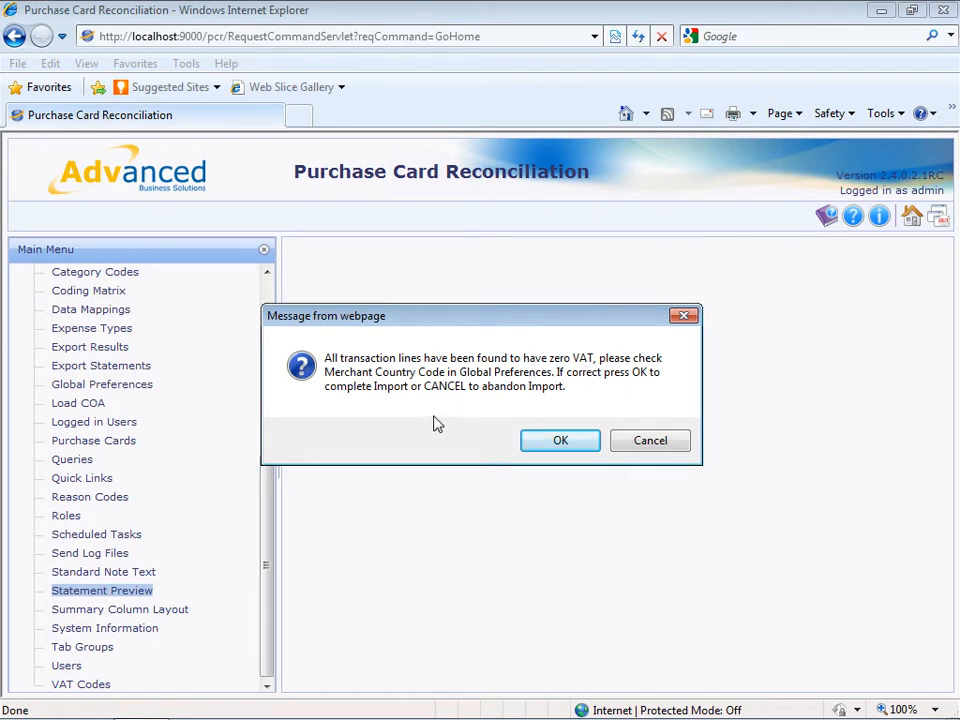
click(561, 441)
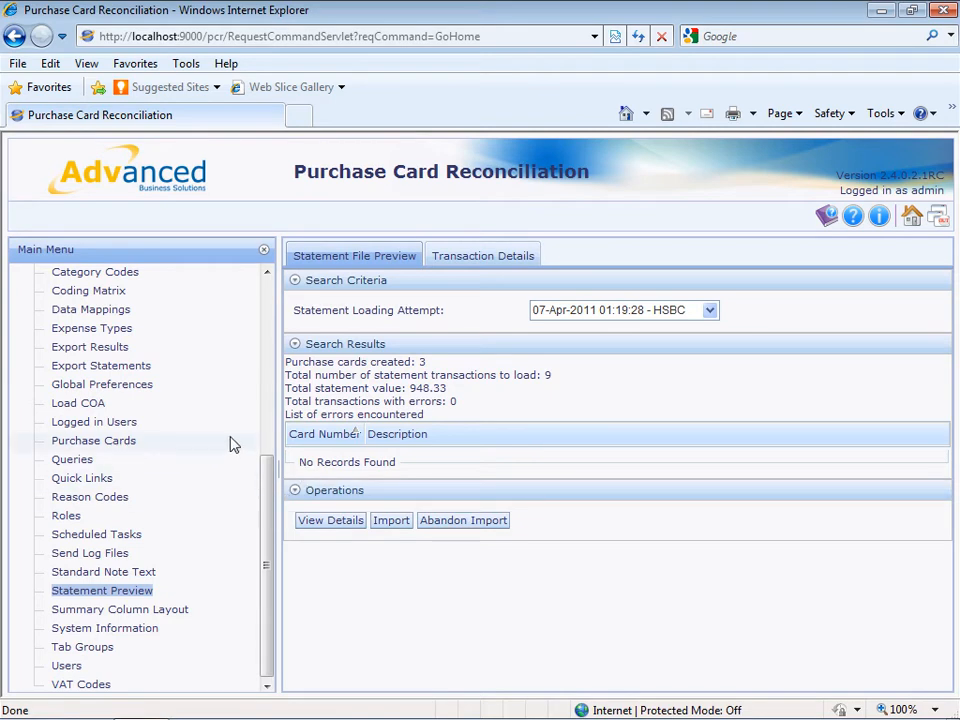
Review the available RBS statements for the billing cycle in the Card Administrator Workbench, including the drill-down list, and return to the summary
drag(268, 489, 258, 326)
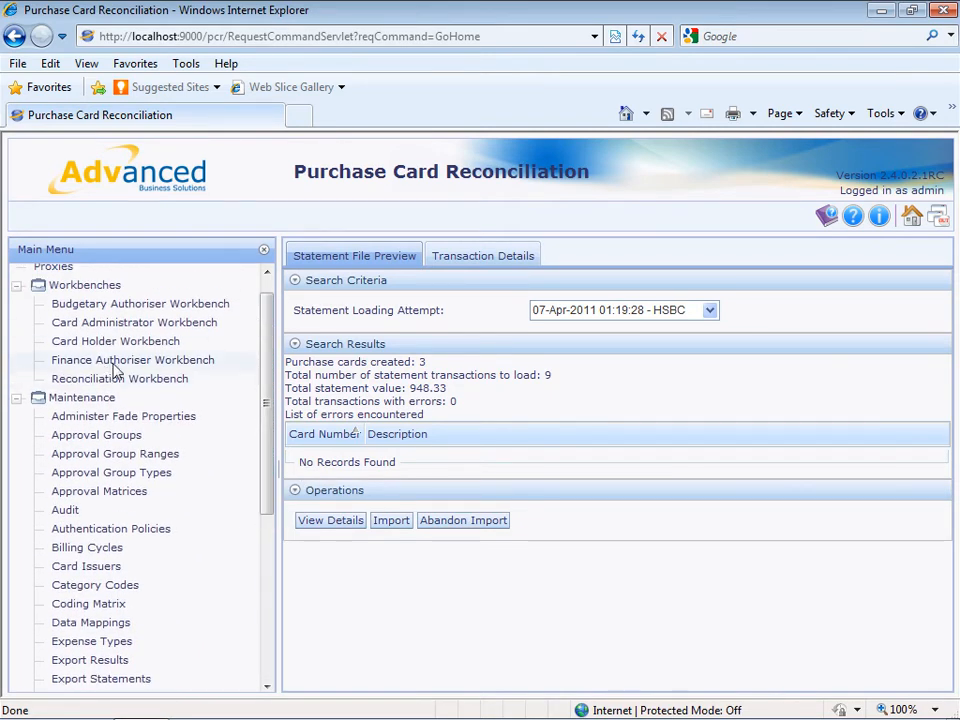
click(96, 323)
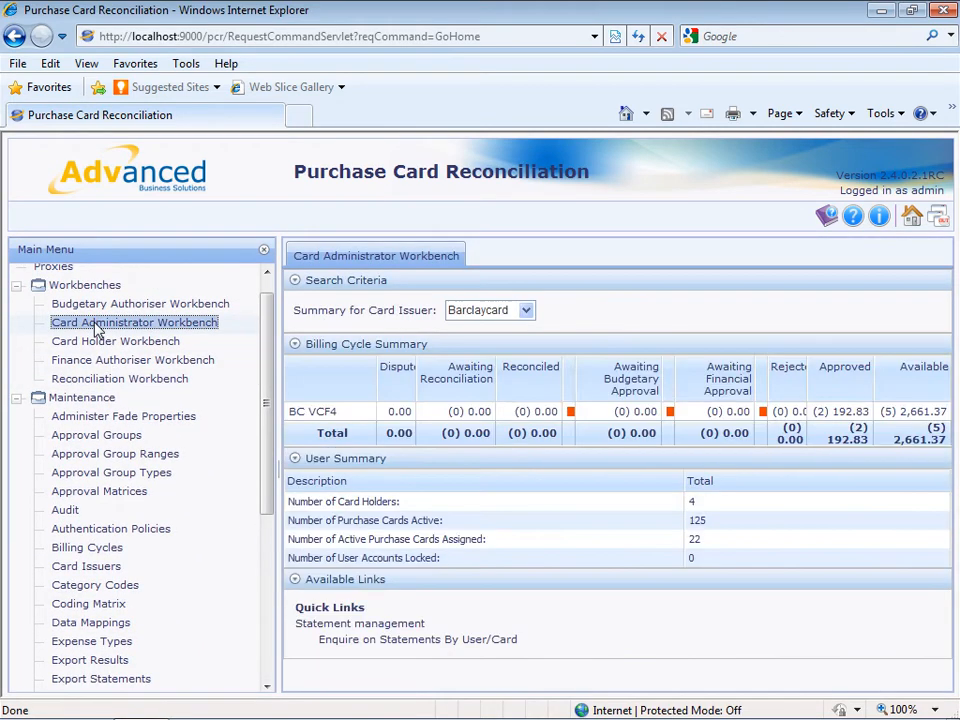
click(526, 313)
click(510, 380)
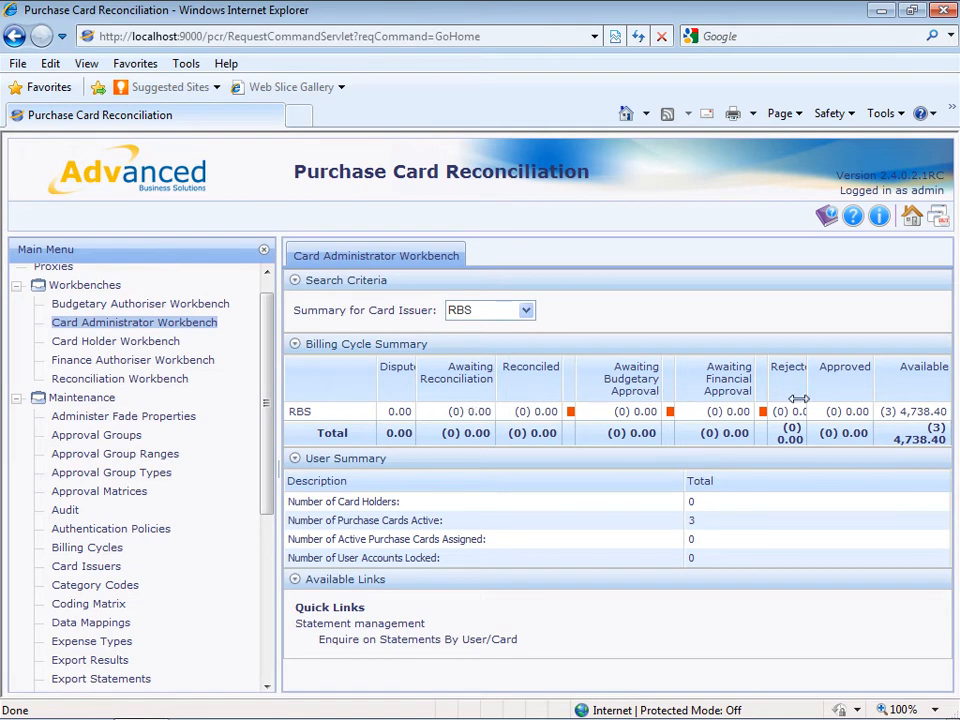
click(915, 412)
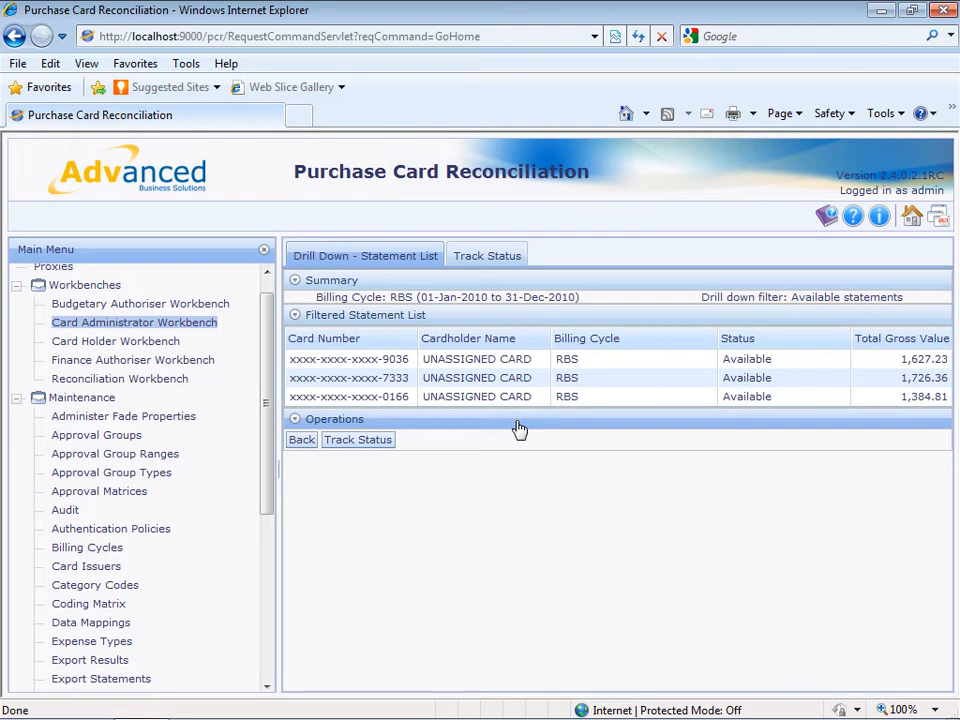
click(302, 441)
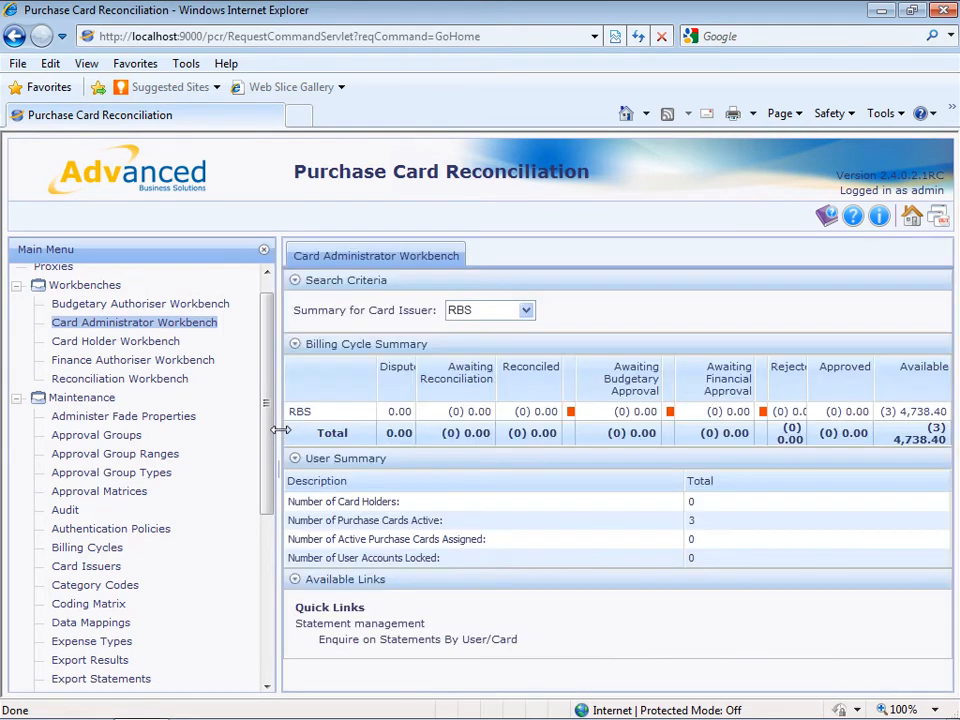
List the purchase cards for issuer RBS, filtered by the last four digits of the first unassigned card's number
drag(267, 434, 268, 631)
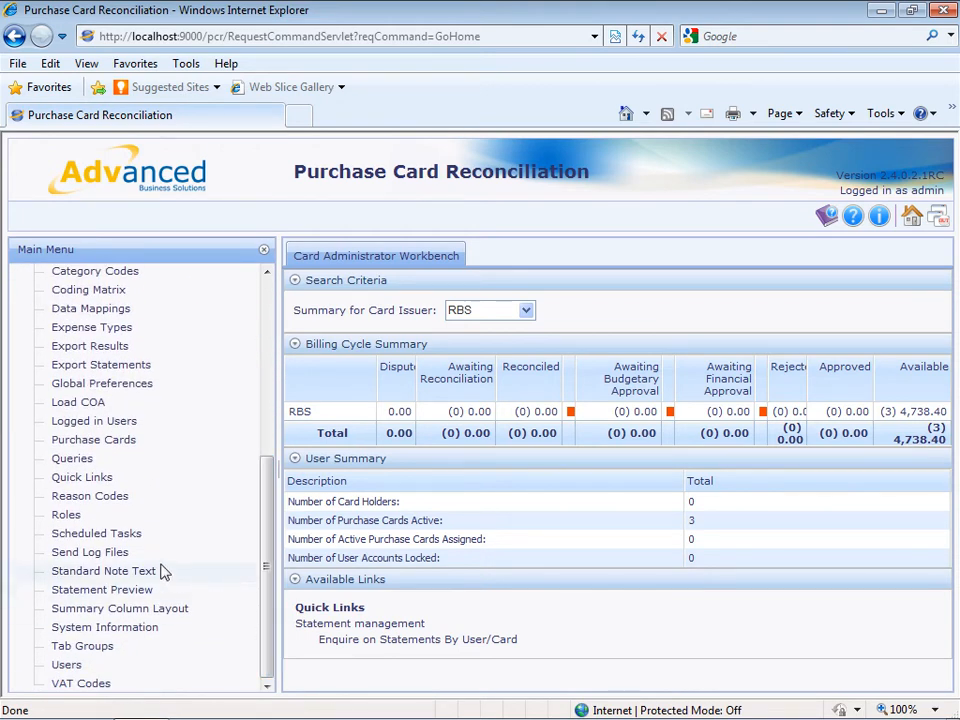
click(86, 441)
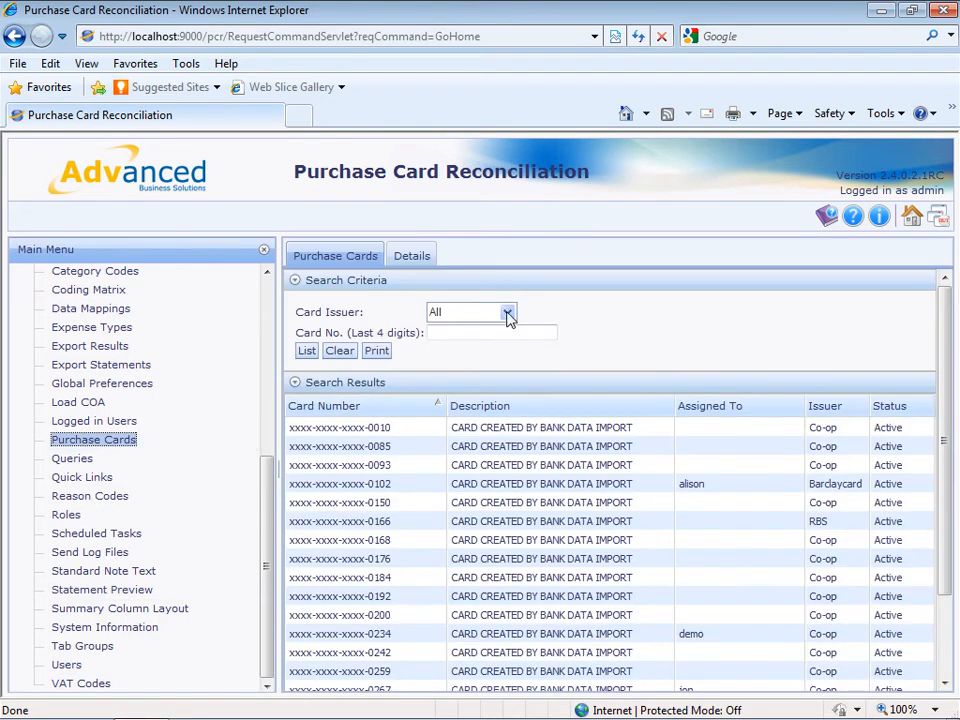
click(509, 316)
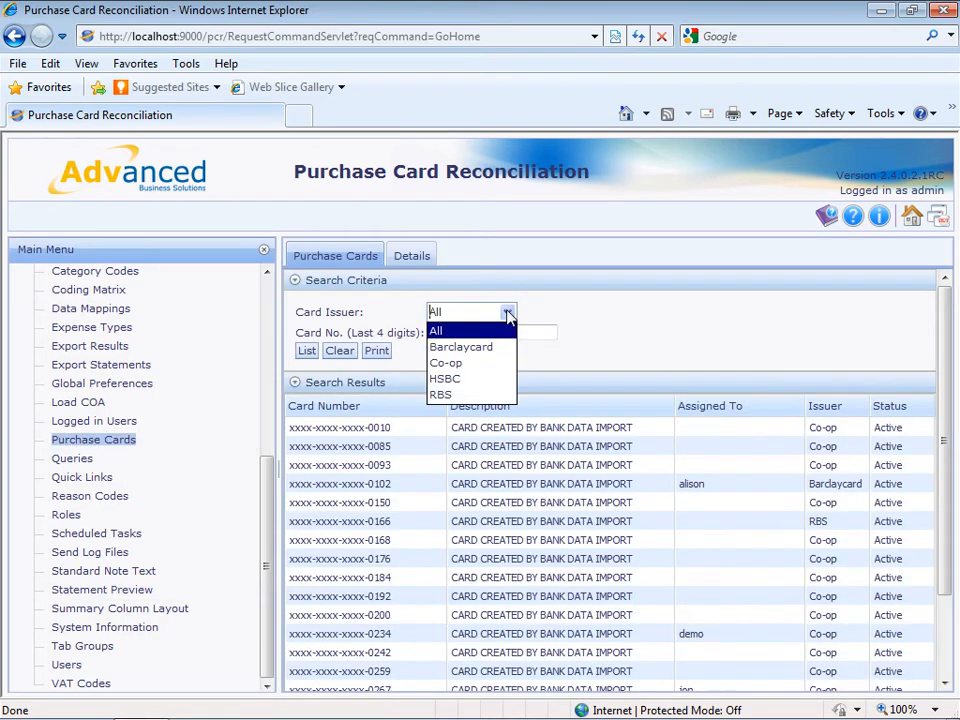
click(470, 395)
click(458, 332)
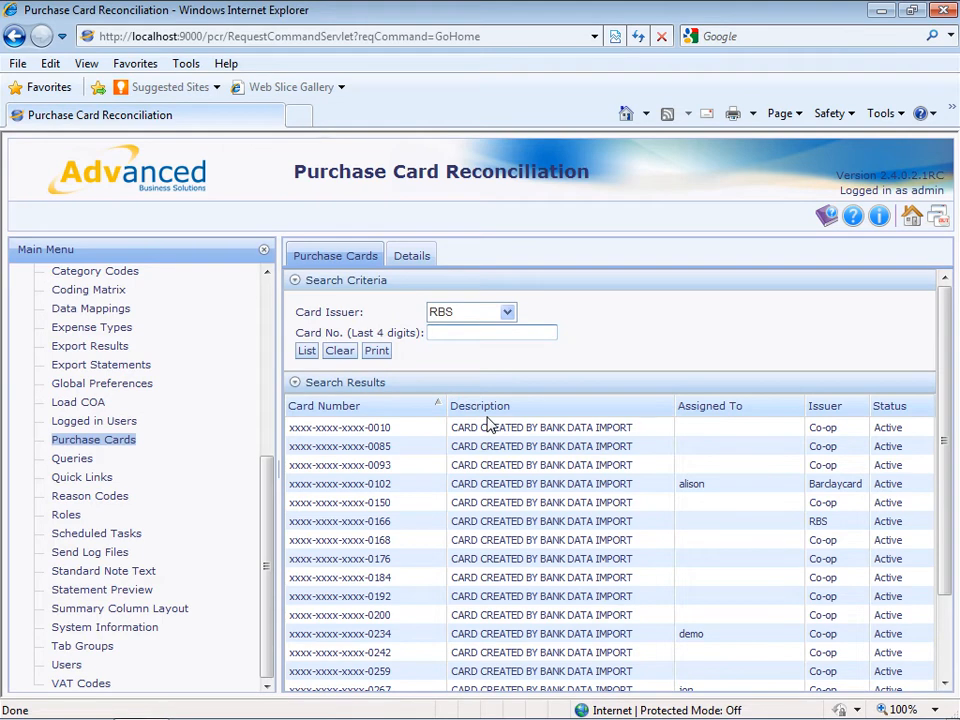
text(9036)
click(307, 351)
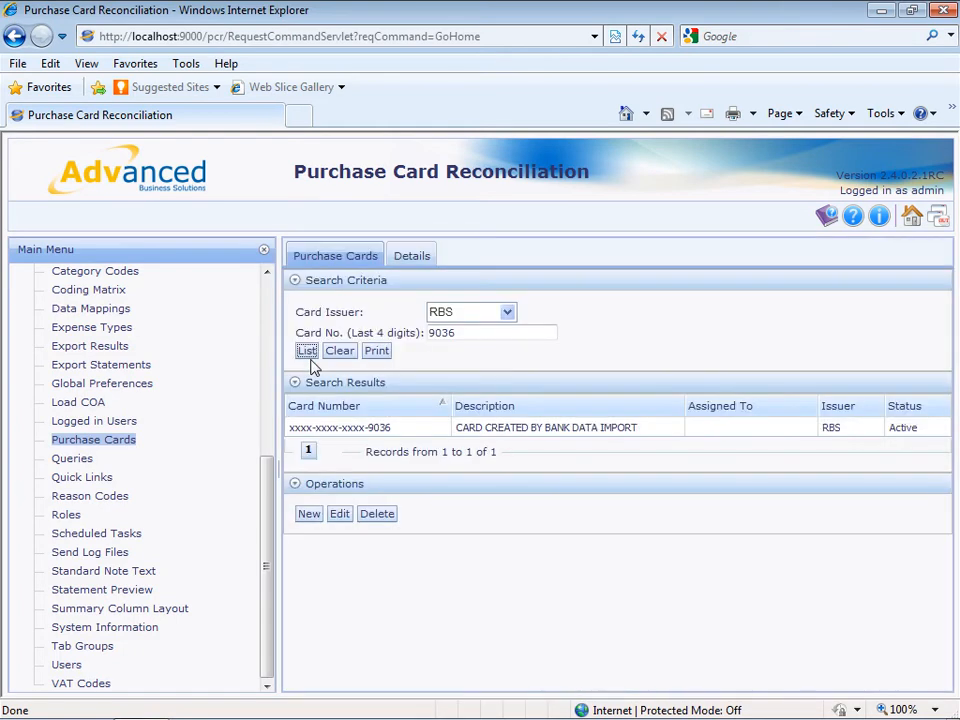
Edit the listed RBS purchase card so that it is assigned to Demo User, and save it
click(445, 428)
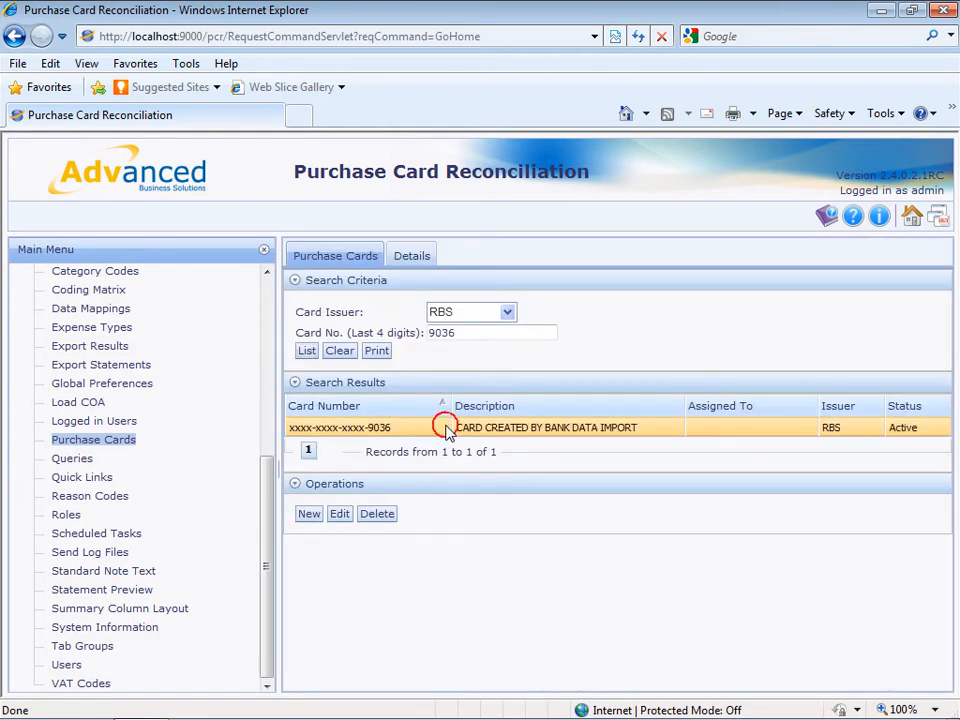
click(341, 515)
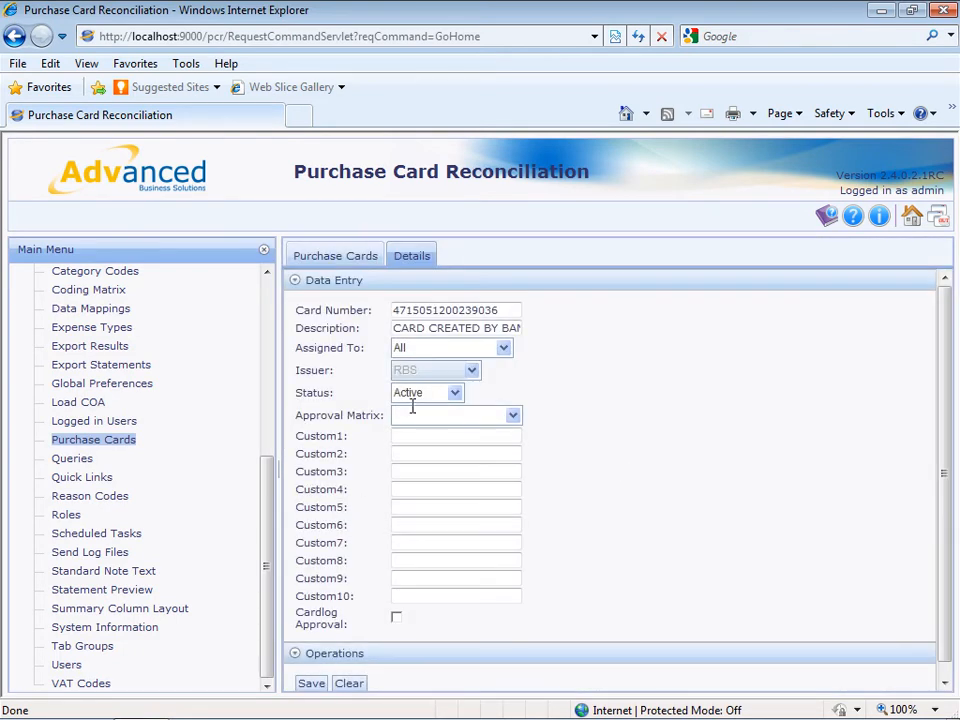
click(424, 347)
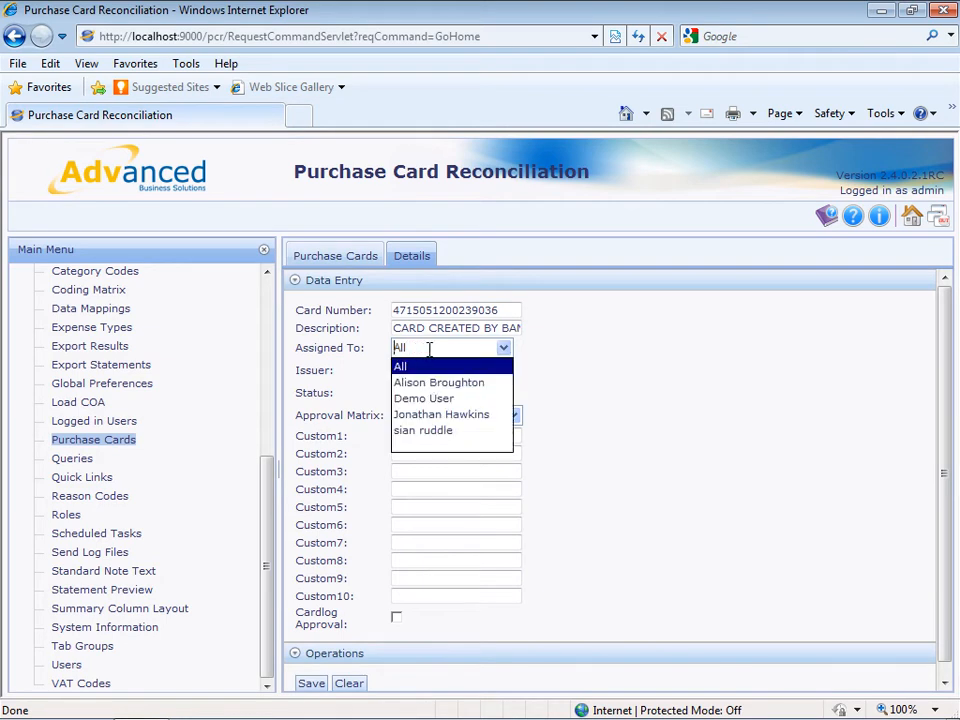
click(430, 398)
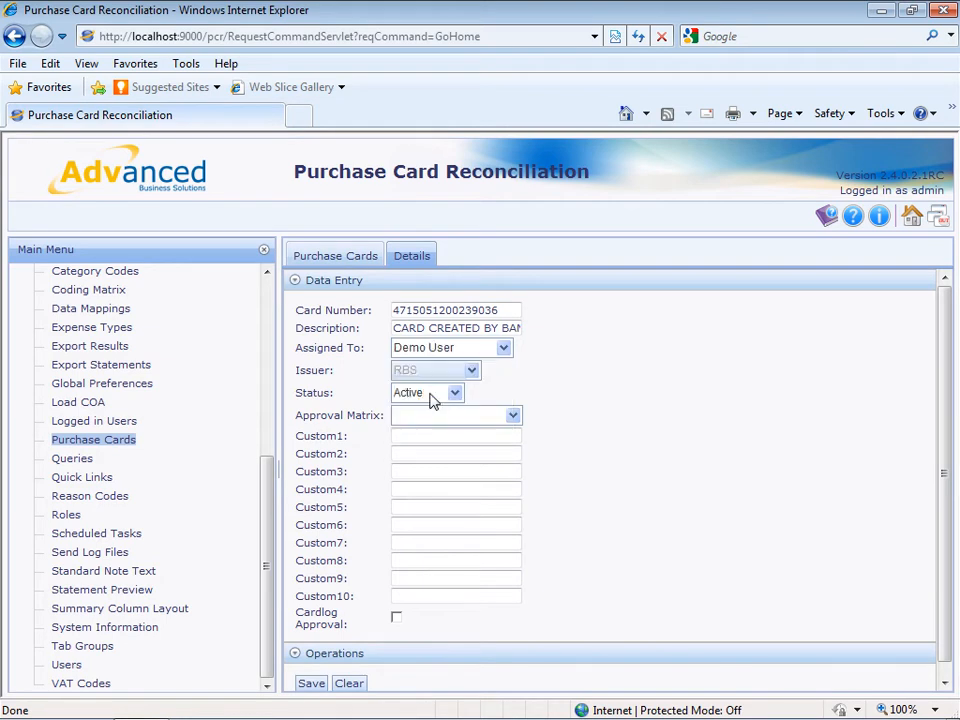
click(313, 685)
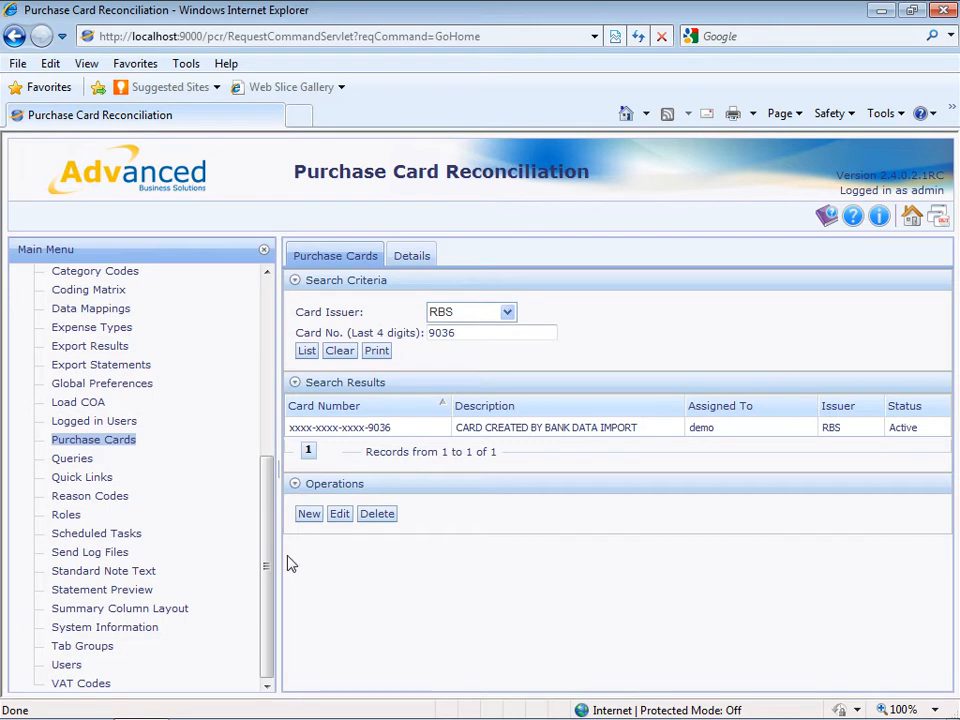
Log off as admin, log in as demo, and show the Card Holder Workbench summary for the CO-OP card
click(940, 217)
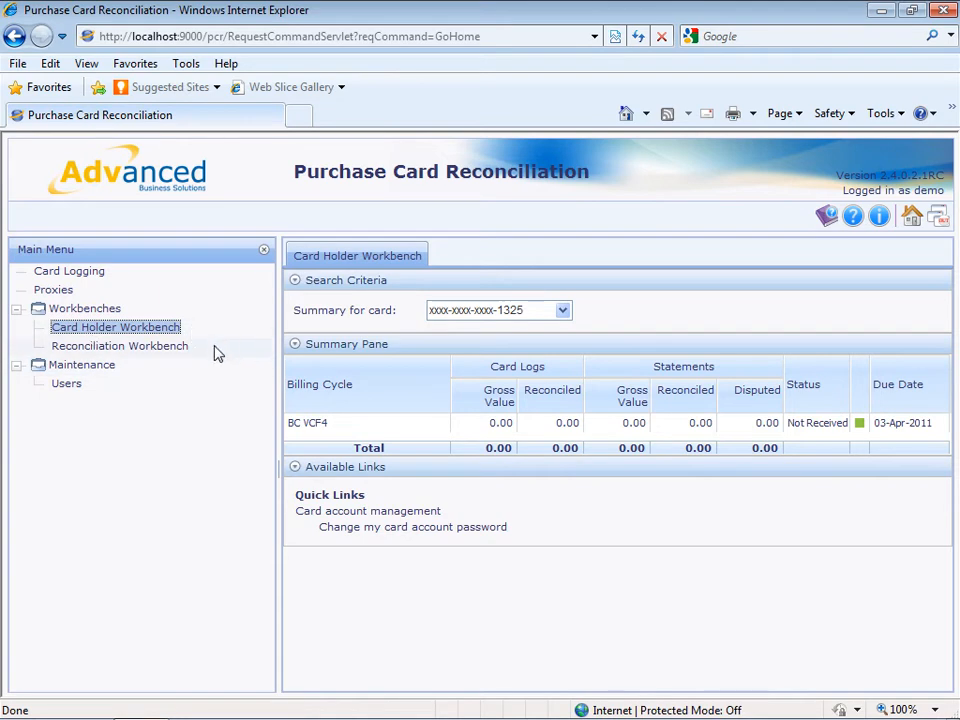
click(565, 313)
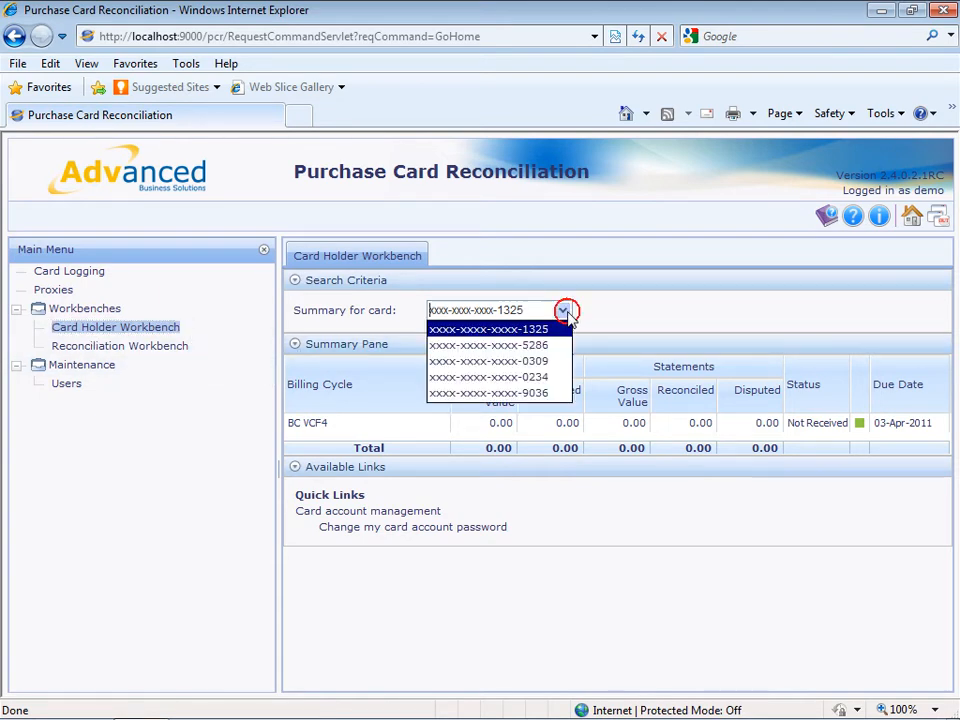
click(538, 363)
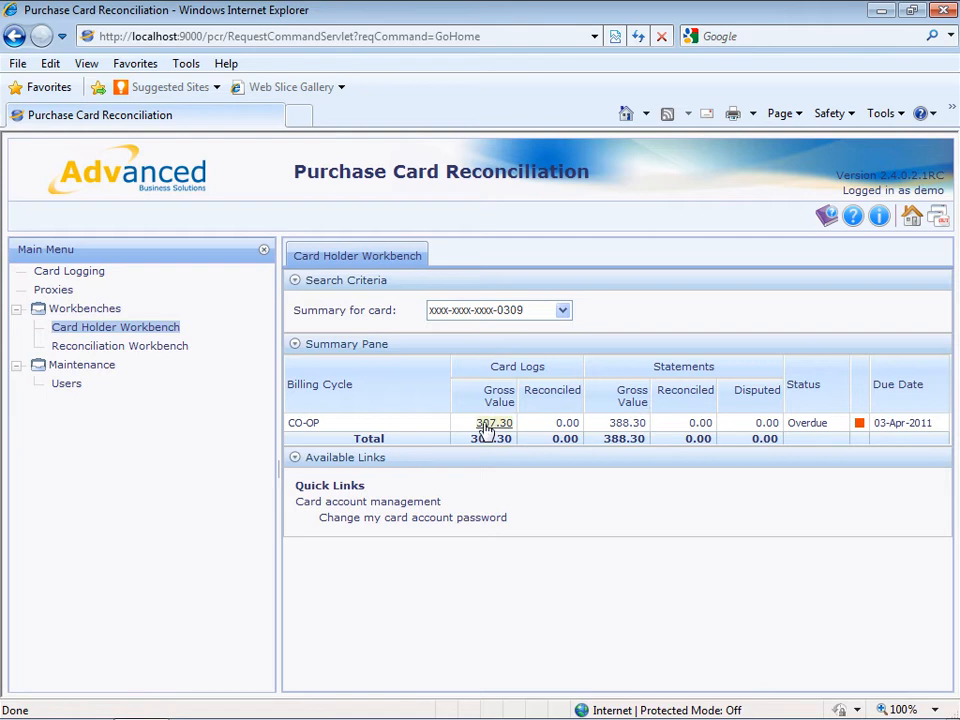
Open the CO-OP card's logs for the 01-Jan-2010 - 01-Jan-2012 billing cycle for editing, and widen the log area
click(69, 273)
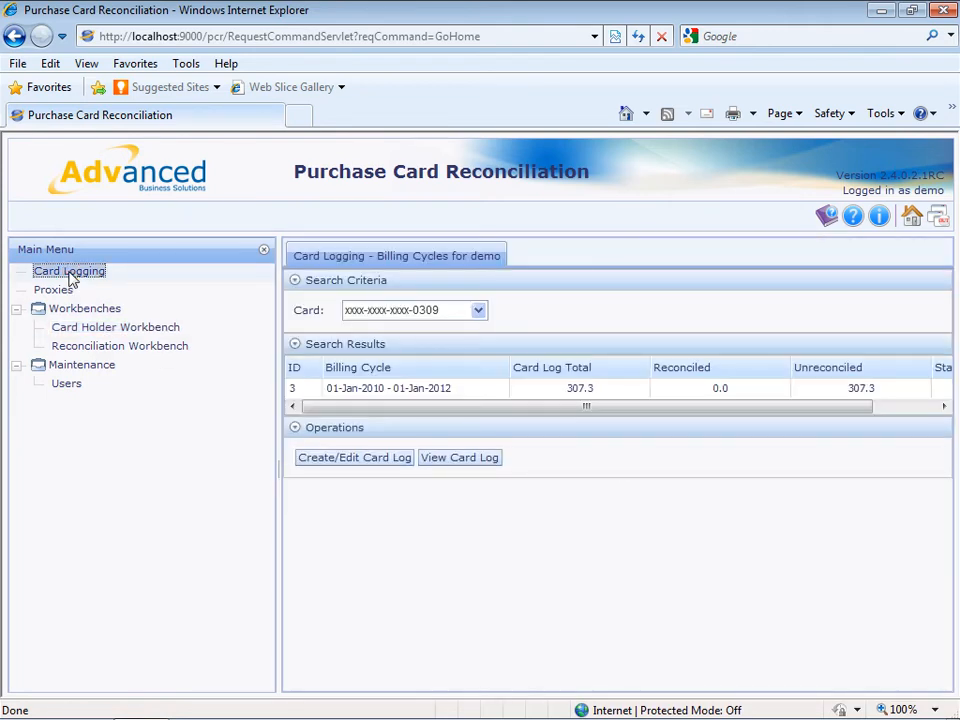
click(480, 390)
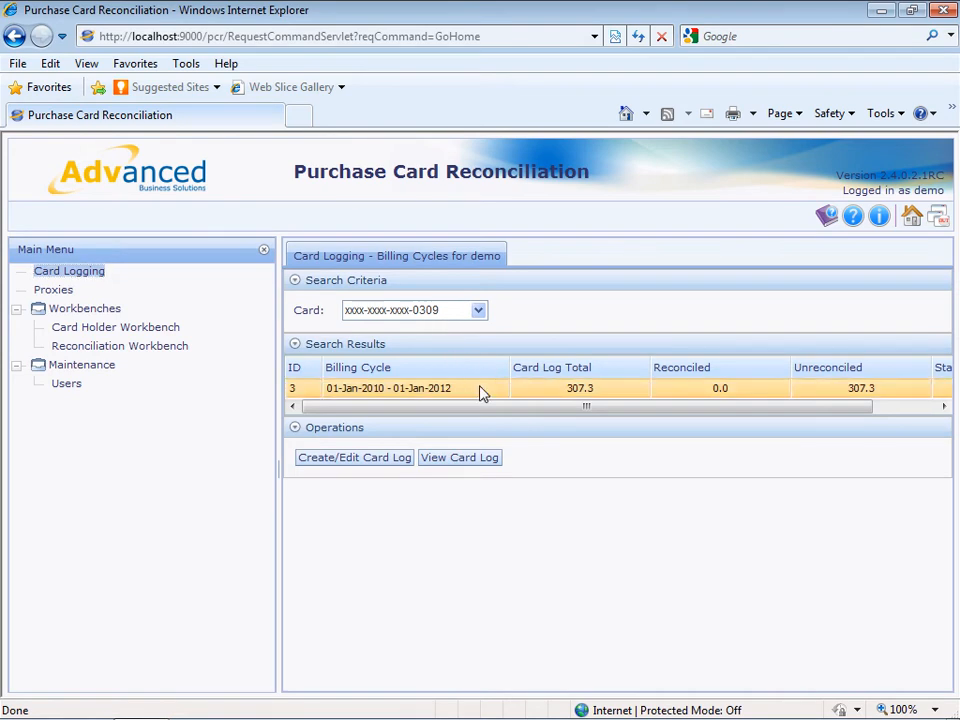
click(378, 459)
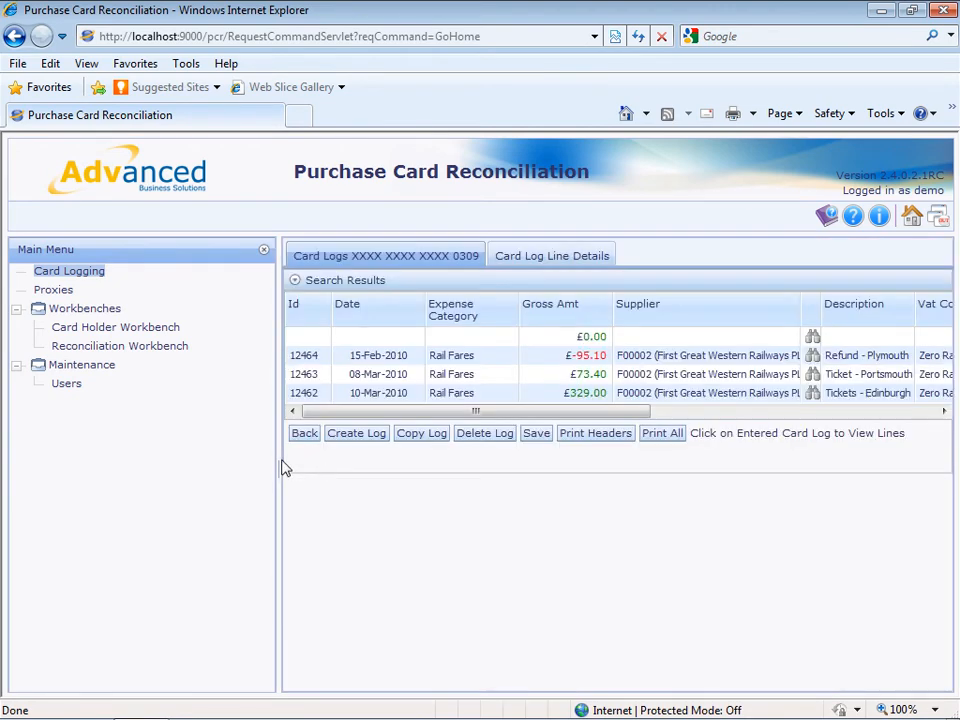
drag(278, 459, 210, 455)
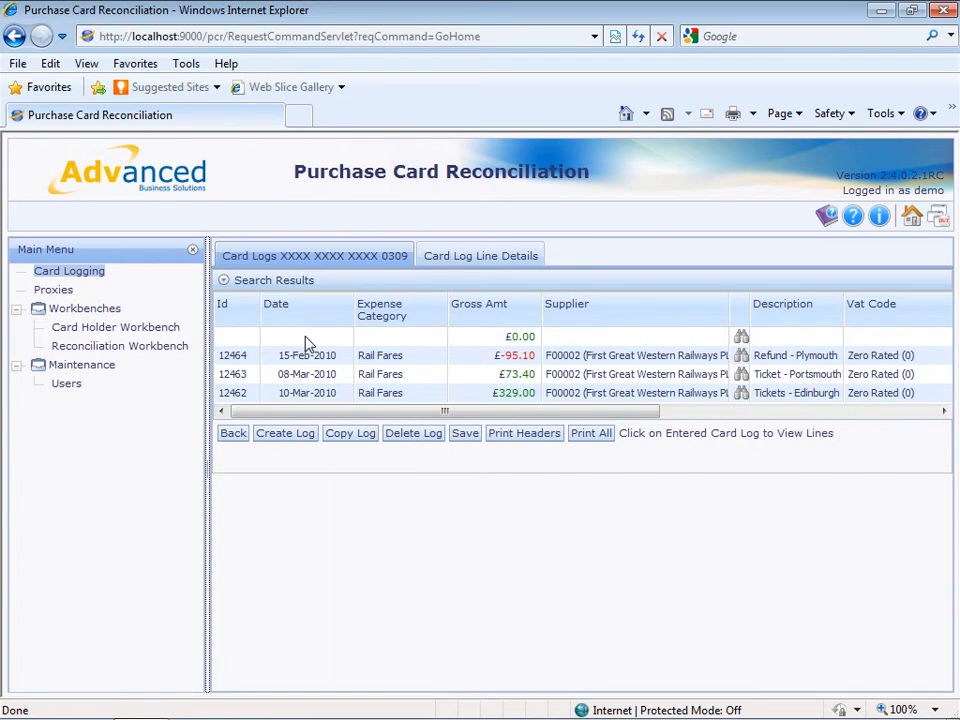
Enter a new card log dated 15-Mar-2010 with the expense category Rail Fares
click(305, 336)
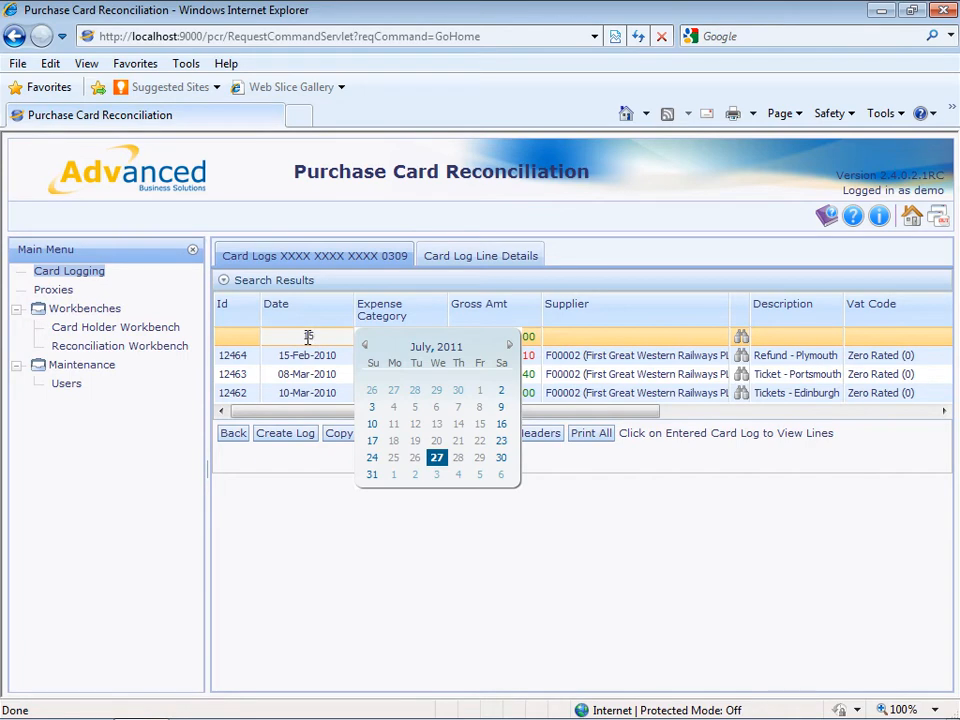
text(15-Mar-2010)
key(Tab)
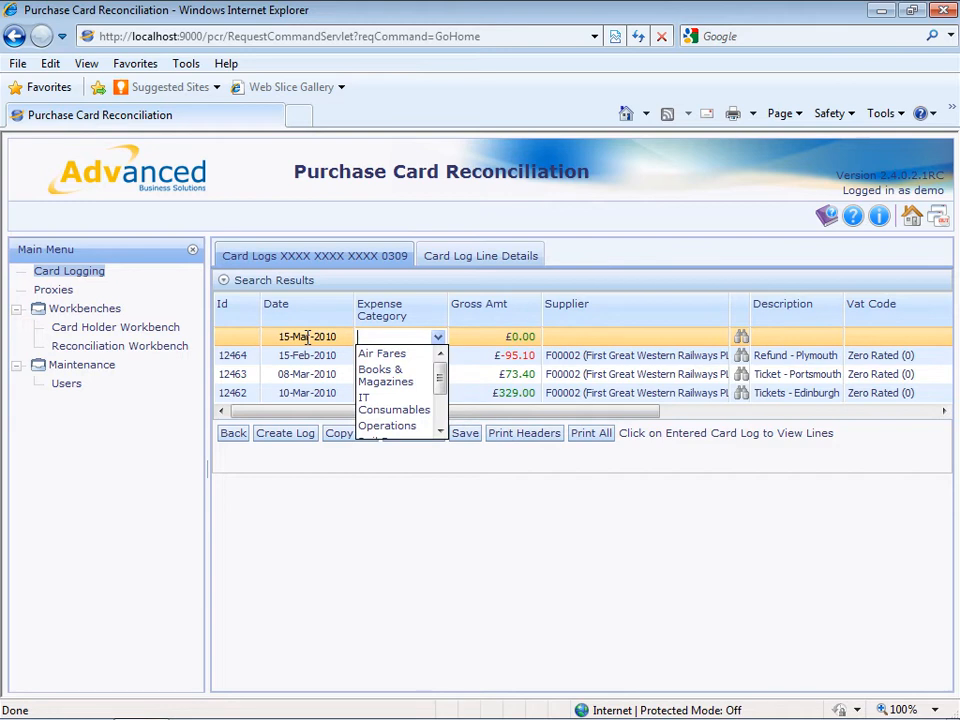
drag(440, 378, 440, 396)
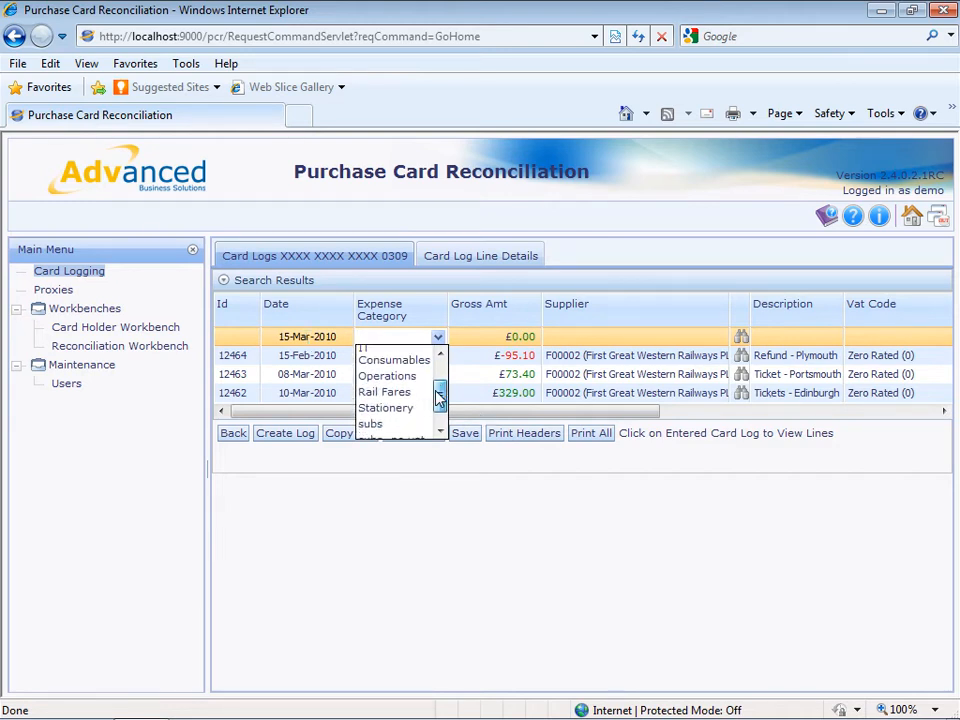
click(400, 392)
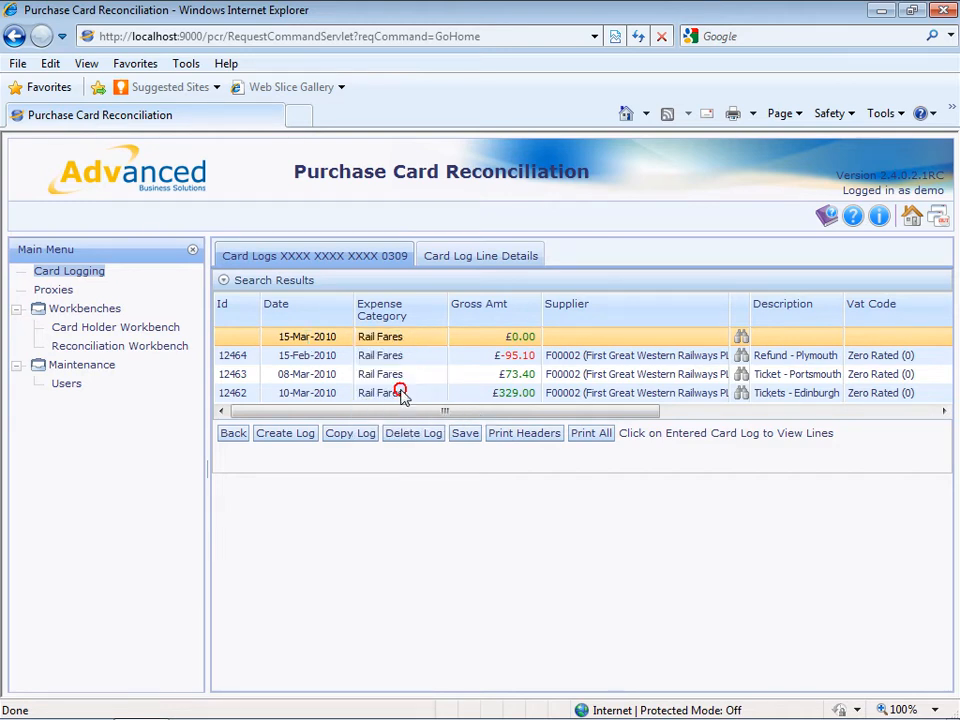
Complete the new log with gross amount 81, supplier F00002 (First Great Western Railways PLC) and description "Ticket - Brighton", and save it
click(480, 340)
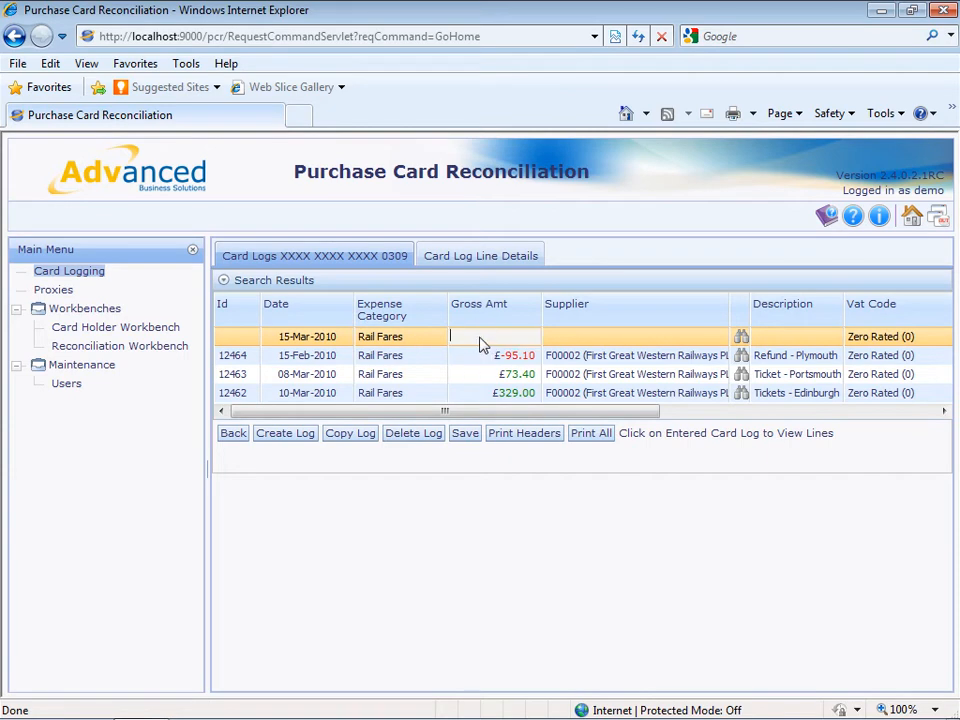
text(81)
key(Tab)
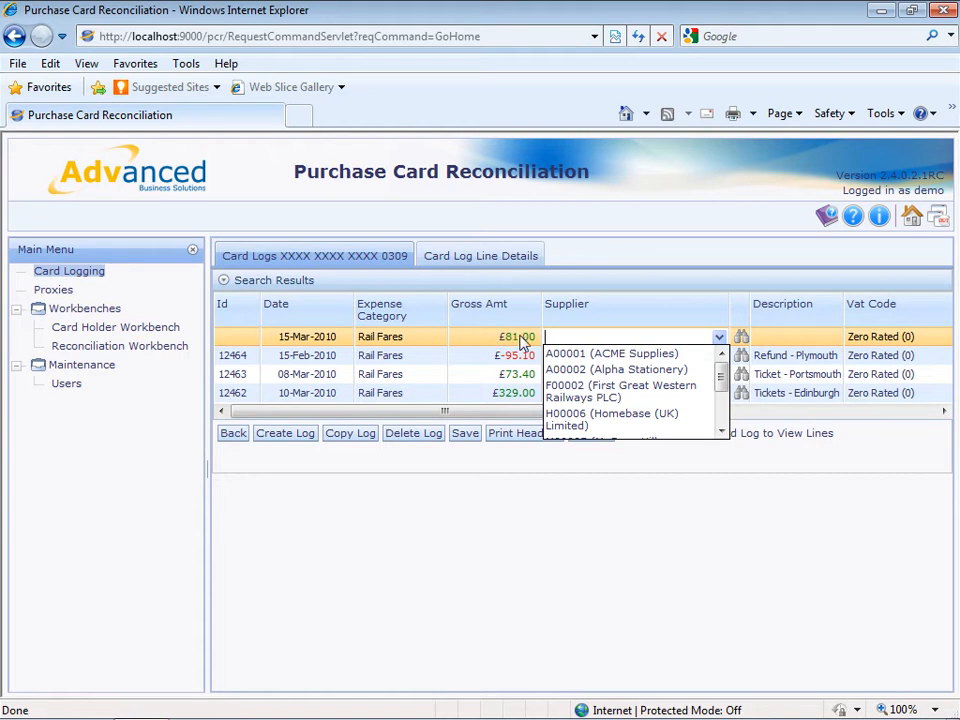
click(594, 391)
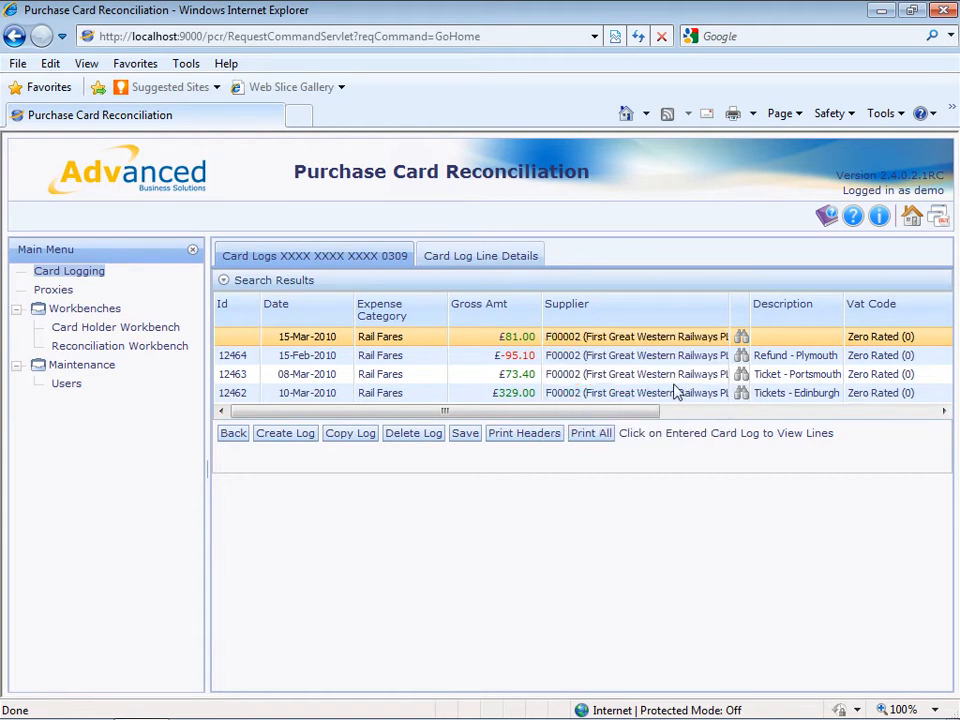
key(Tab)
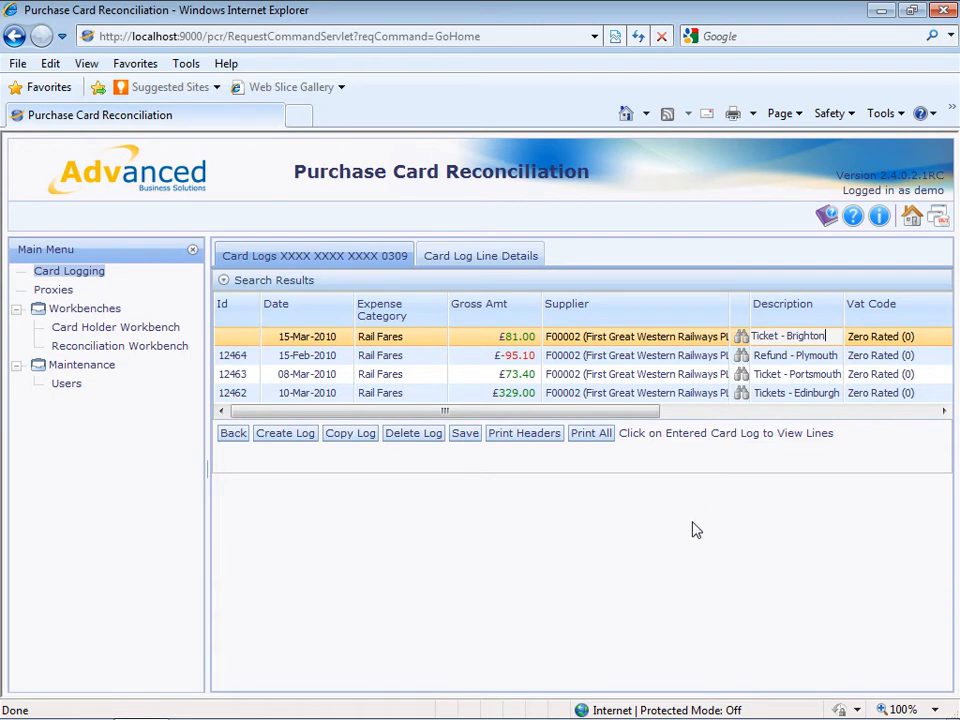
key(Tab)
key(Tab)
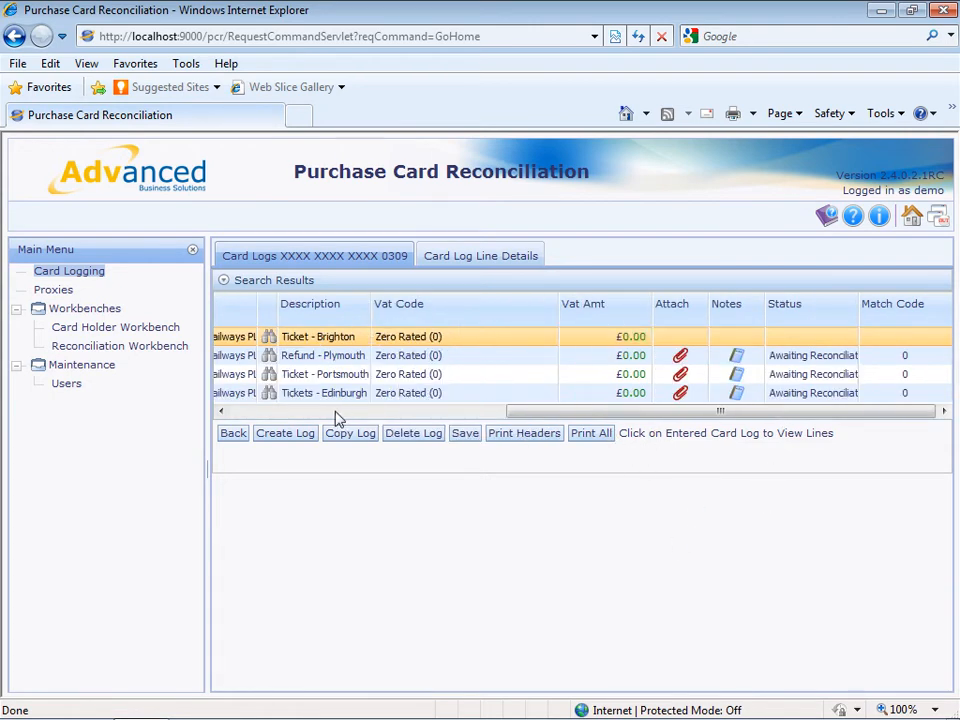
click(466, 434)
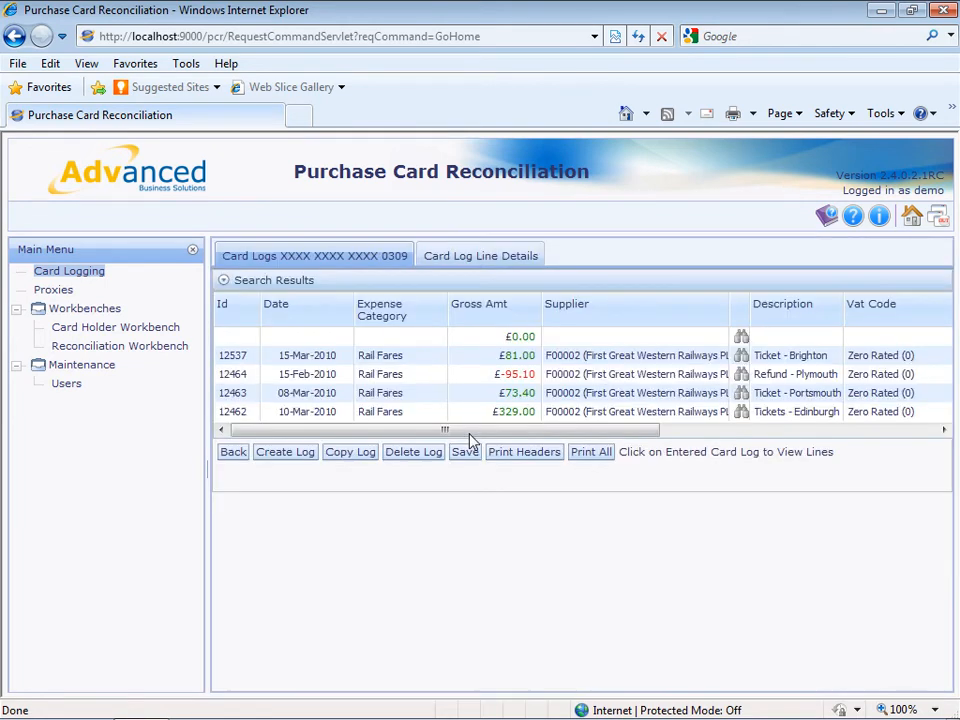
Examine the log line of the "Tickets - Edinburgh" card log, including its cost centre and expense code
click(388, 412)
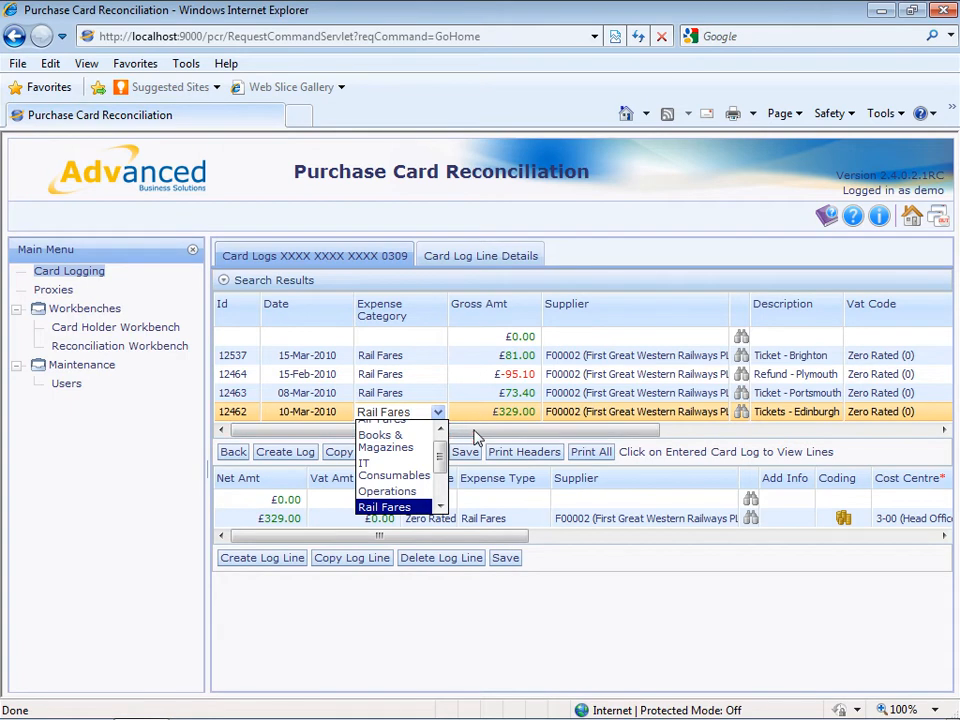
click(420, 416)
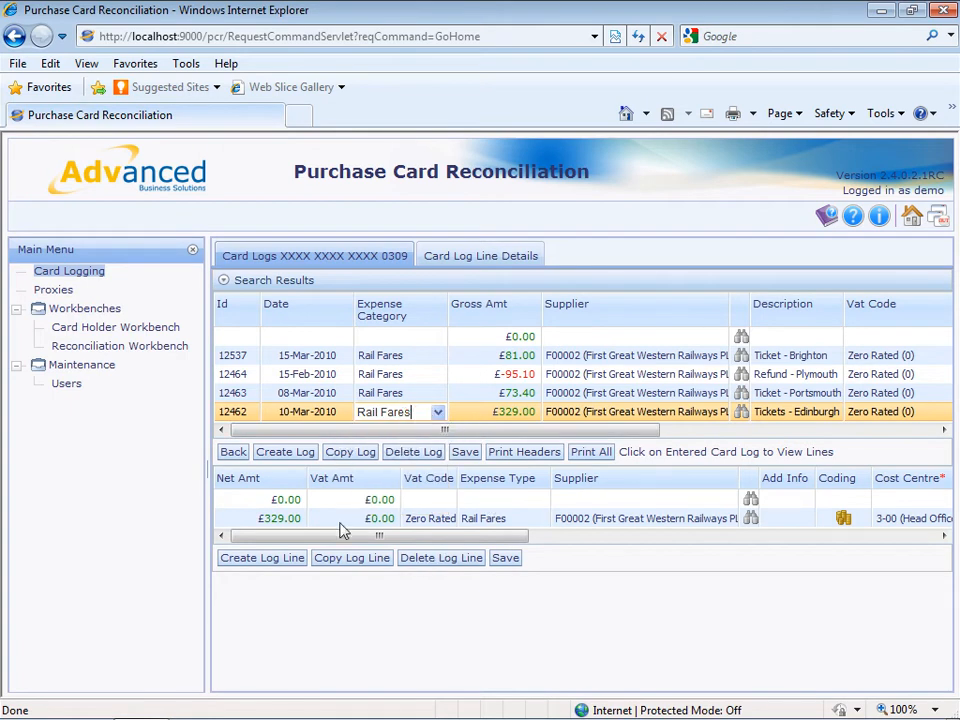
drag(283, 540, 523, 547)
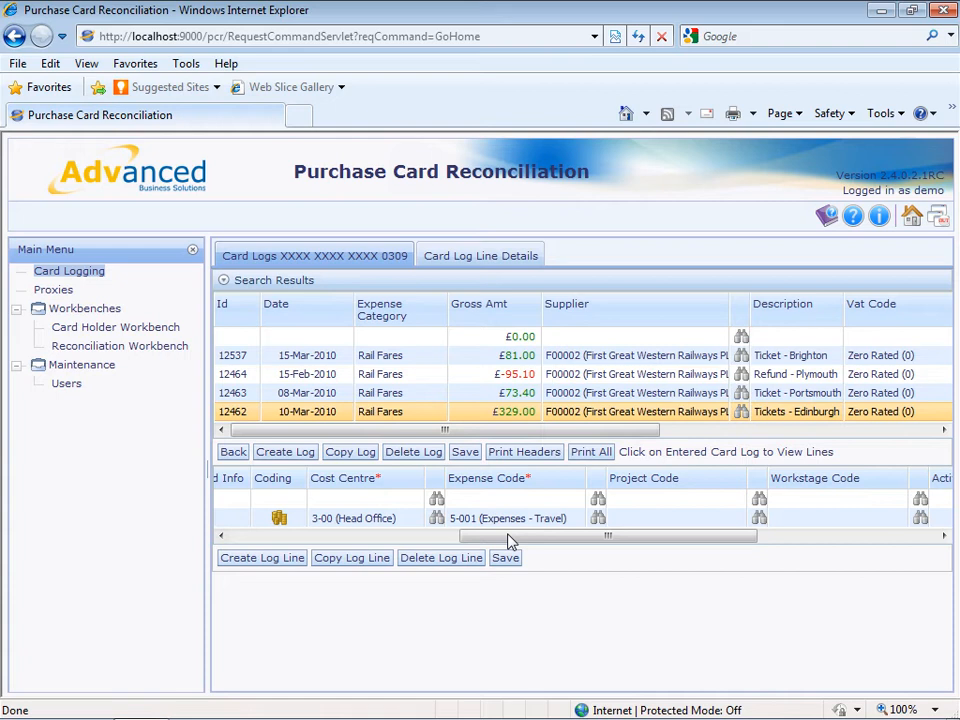
Review the remaining fields of the "Tickets - Edinburgh" log line and its nominal coding split analysis
drag(506, 540, 688, 533)
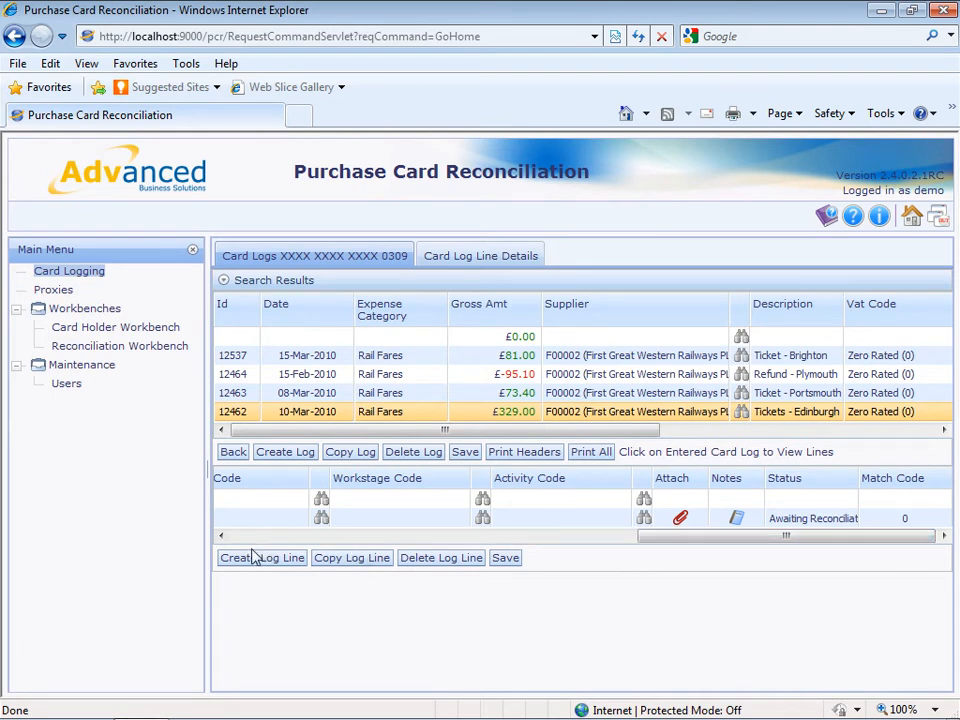
drag(655, 538, 416, 550)
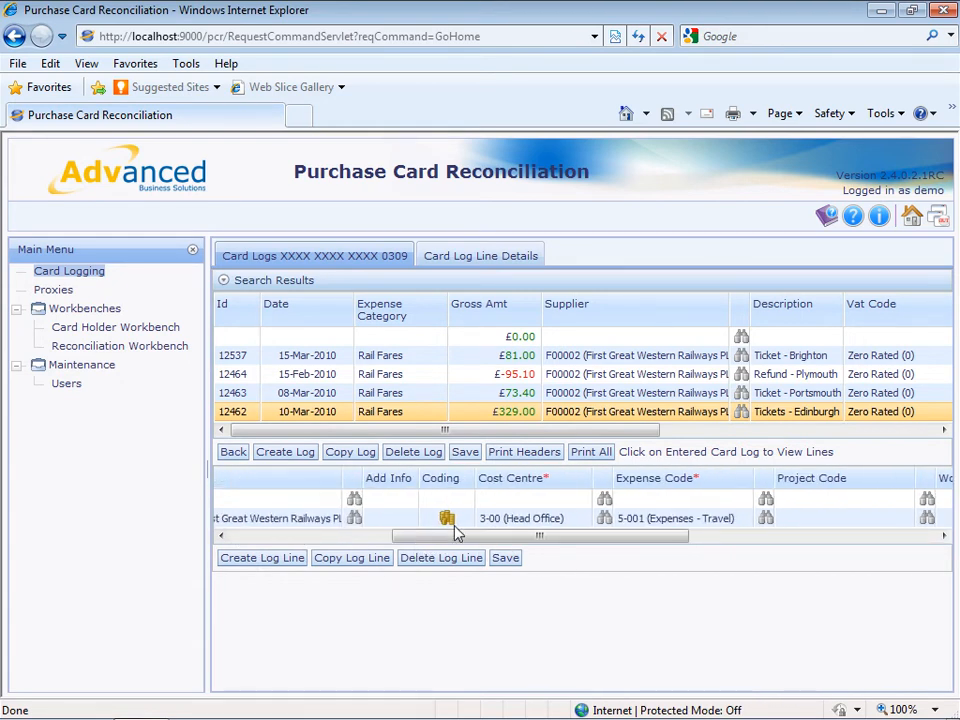
click(446, 519)
click(446, 519)
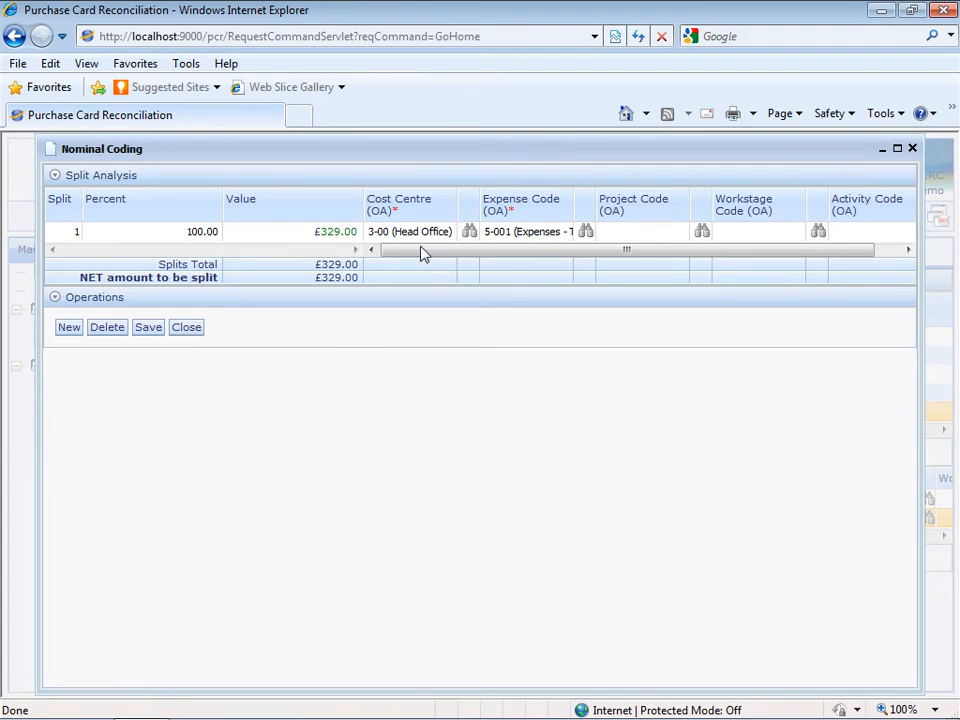
drag(421, 254, 357, 263)
click(187, 331)
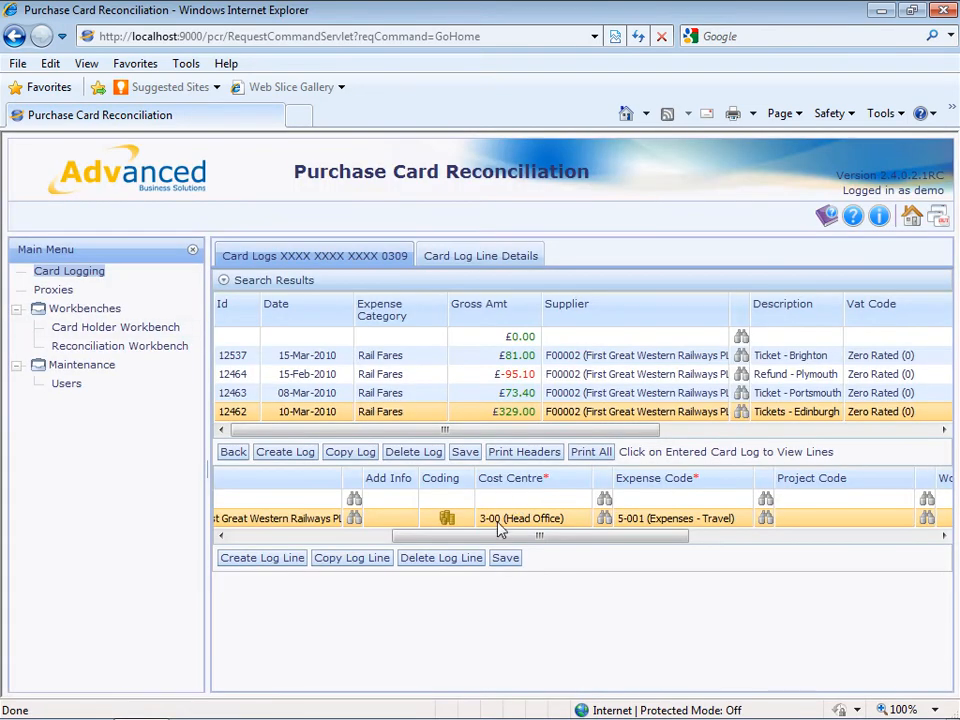
Add a note reading "Here's what I spent" to the log line, with standard note and reason code 00 - Expense Description, and save it
drag(531, 537, 776, 542)
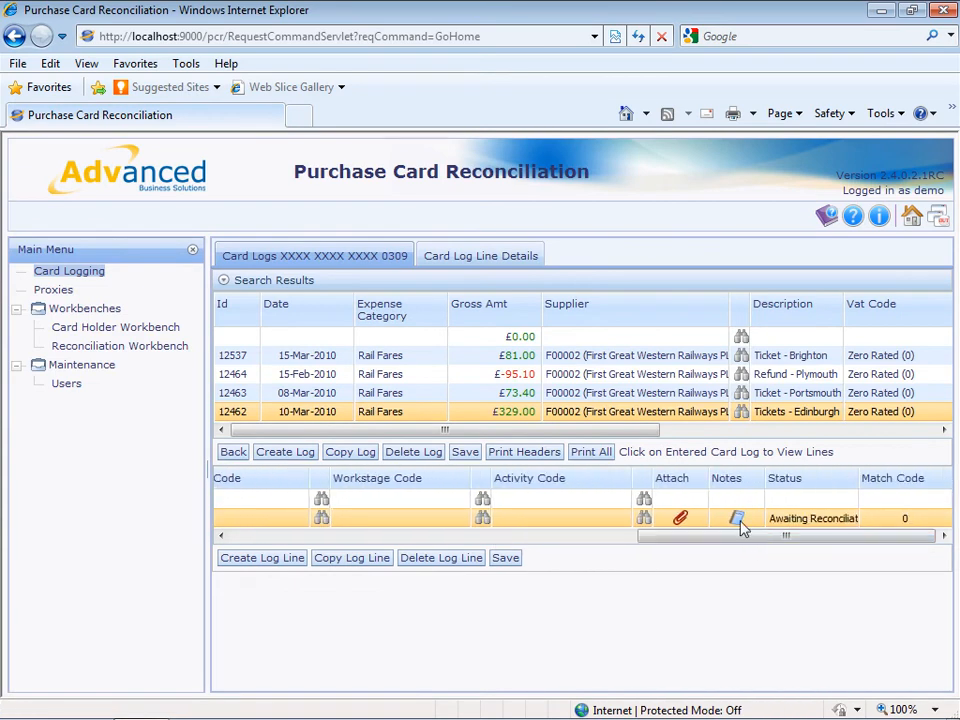
click(738, 522)
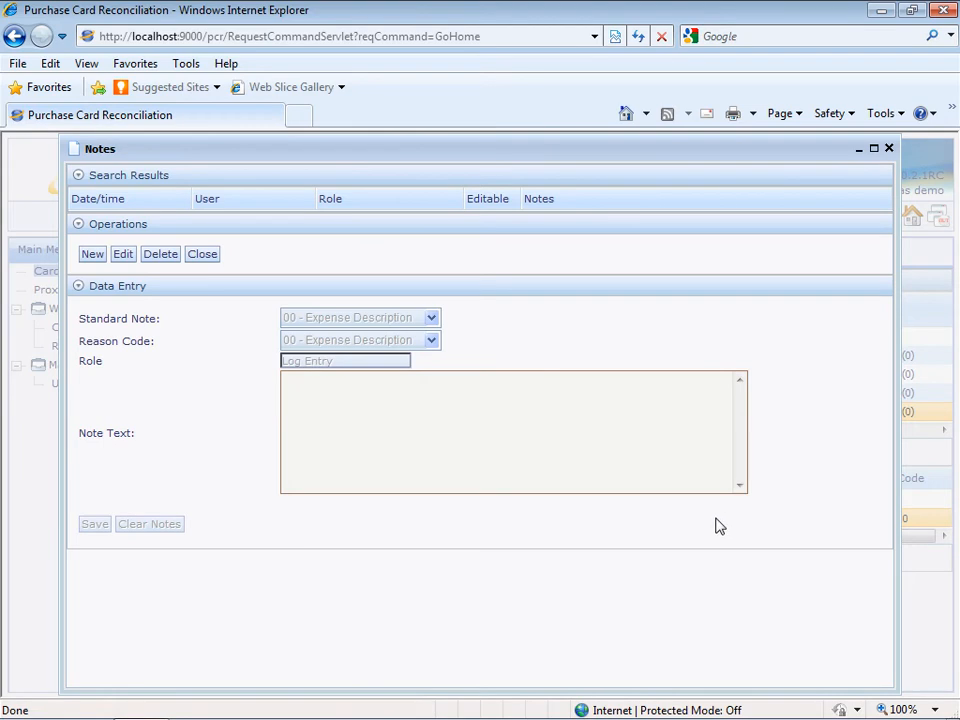
click(92, 255)
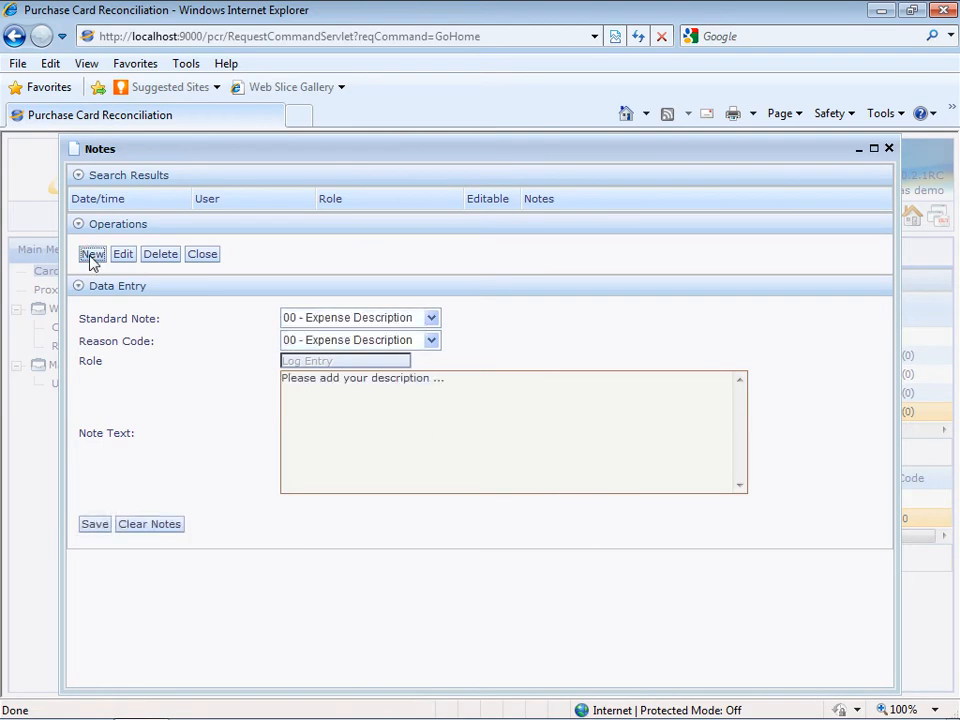
click(432, 318)
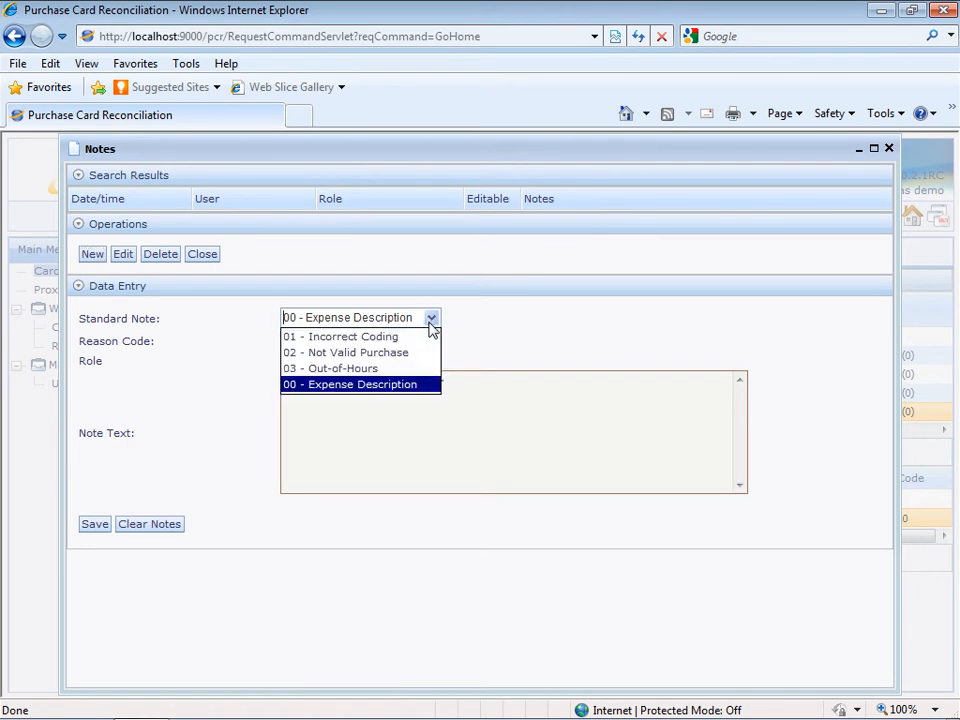
click(432, 319)
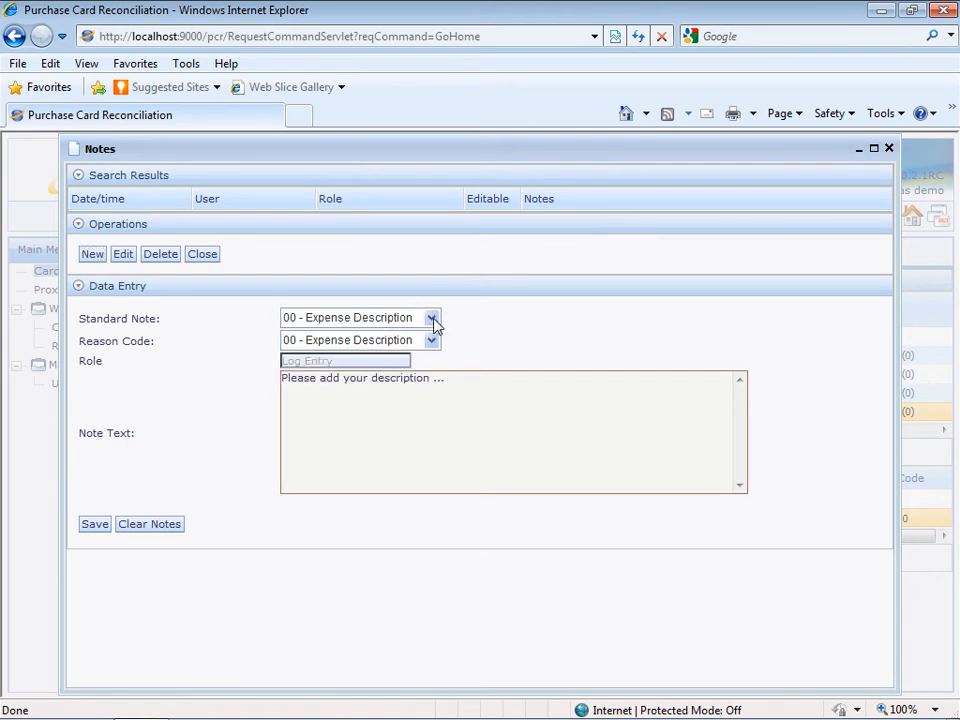
drag(468, 377, 221, 383)
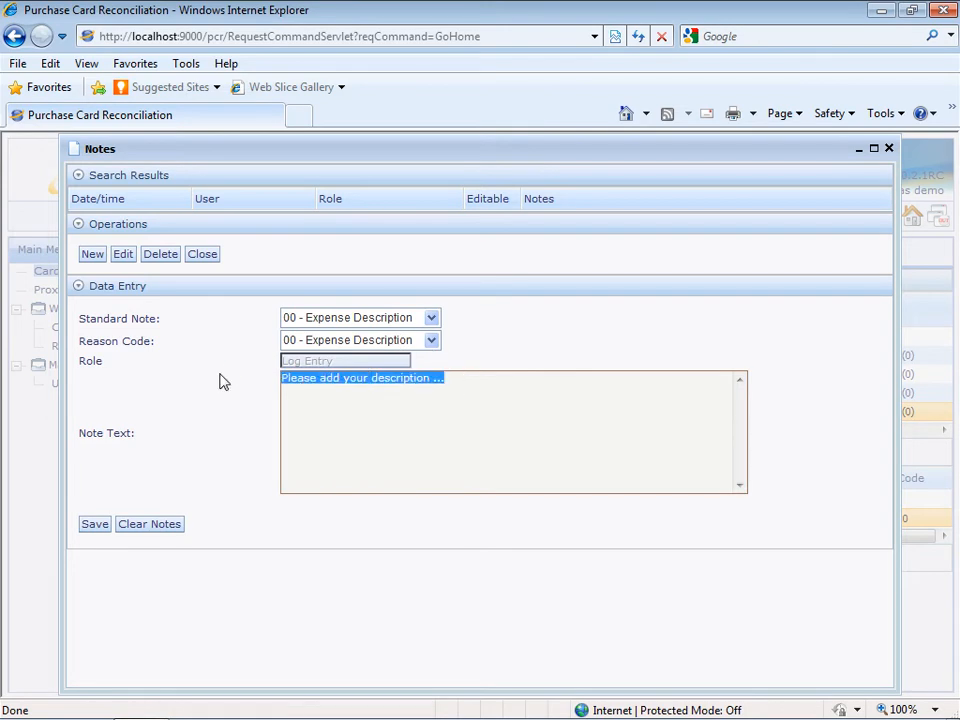
text(Here's what I spent)
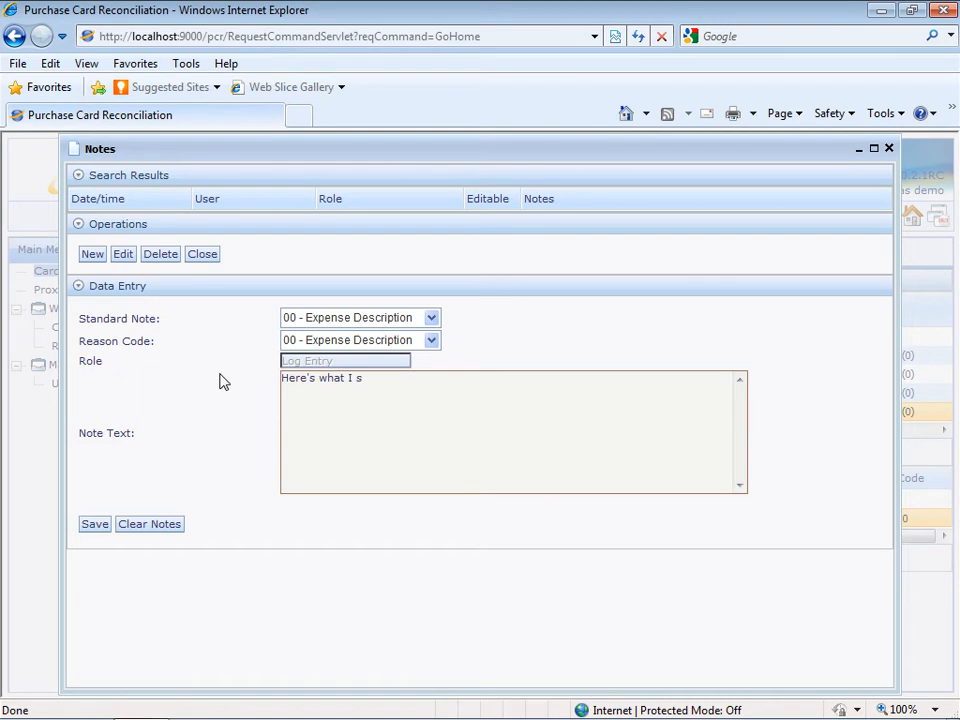
click(95, 524)
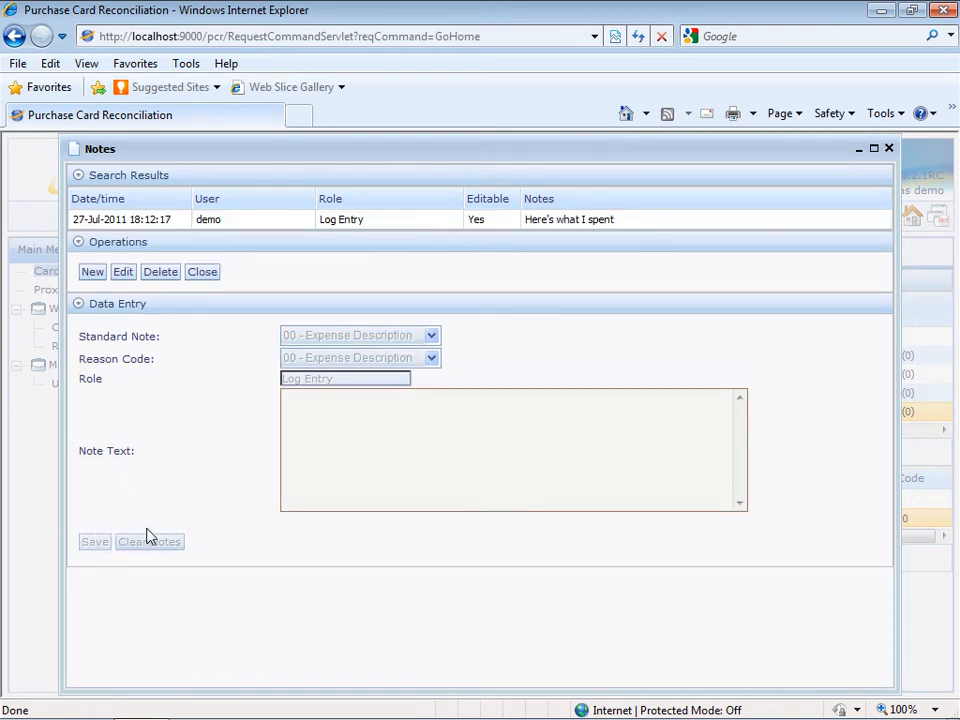
click(205, 277)
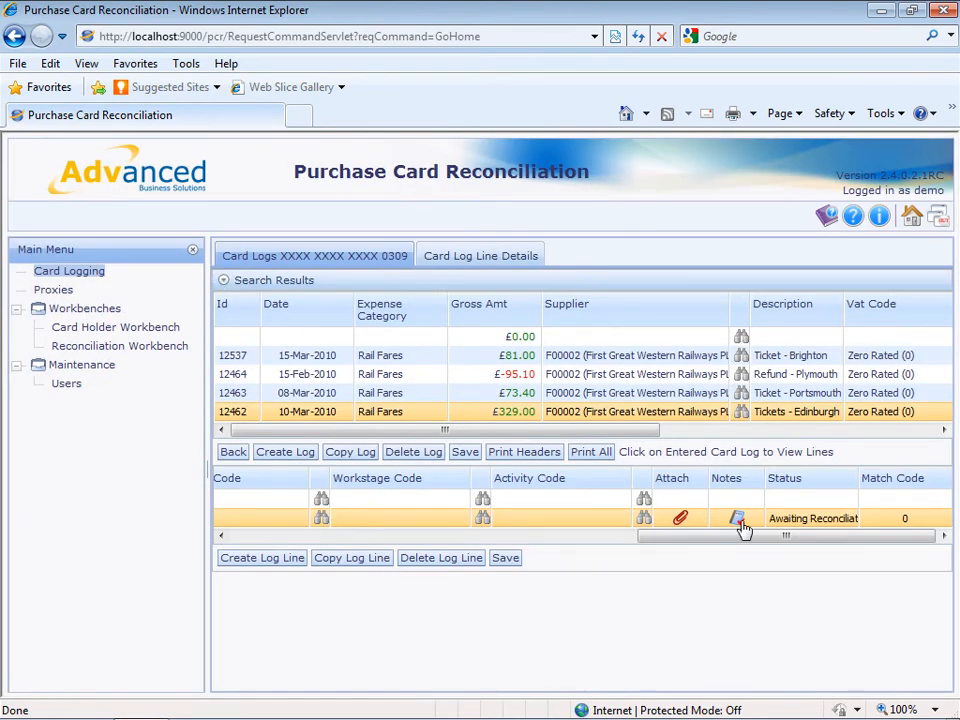
Attach Product Data Sheet.pdf from C:\VMWare Demo Directories\V6 Paperclips to the log line with Public visibility
click(680, 521)
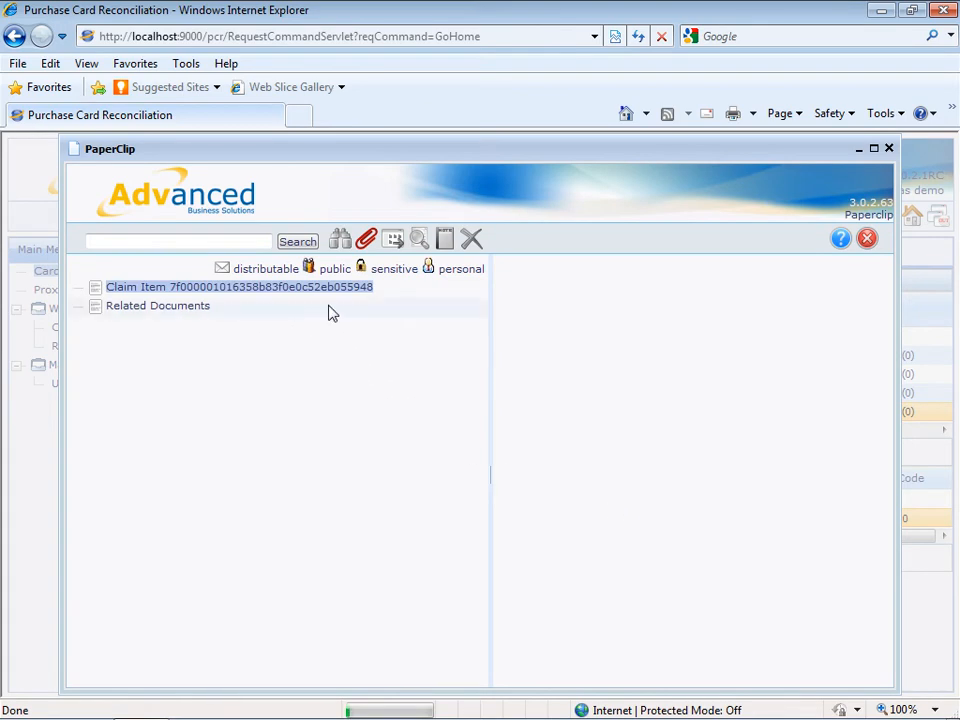
click(157, 312)
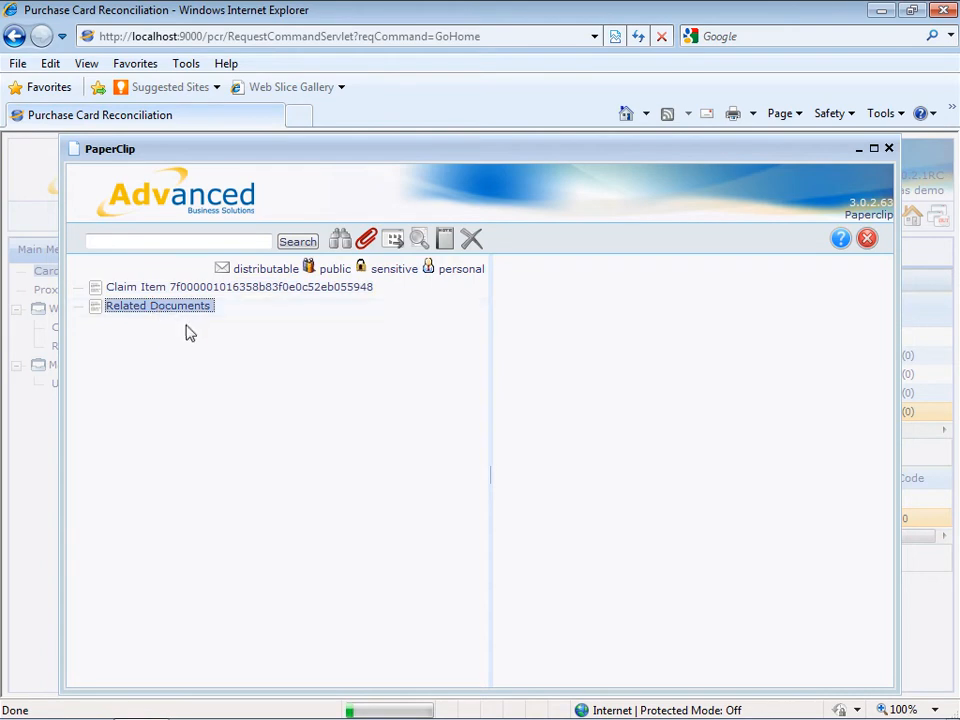
click(367, 241)
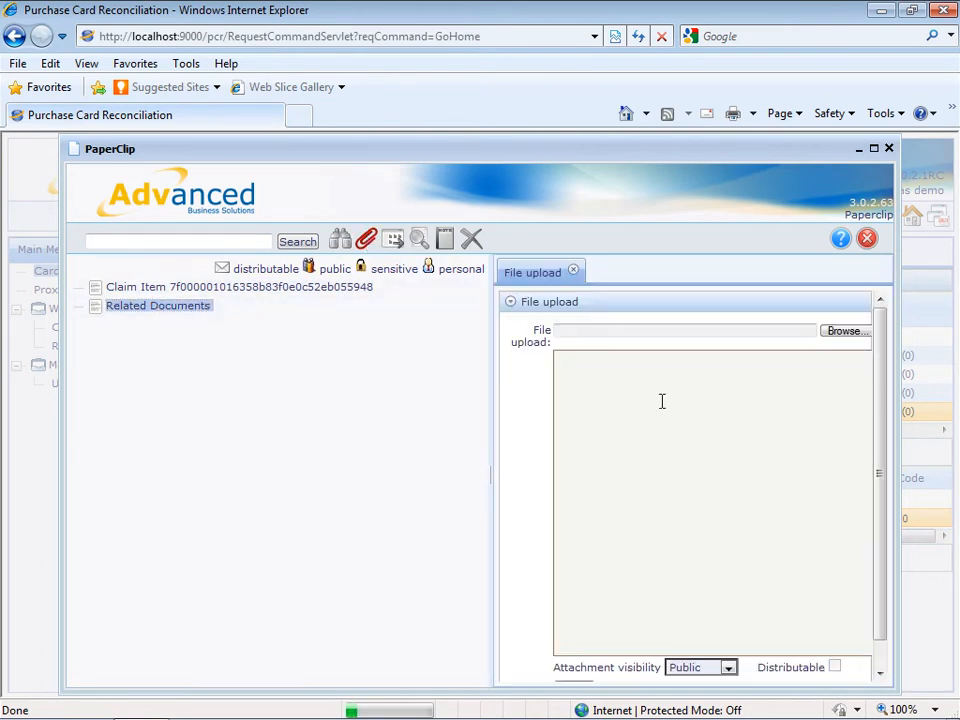
click(845, 332)
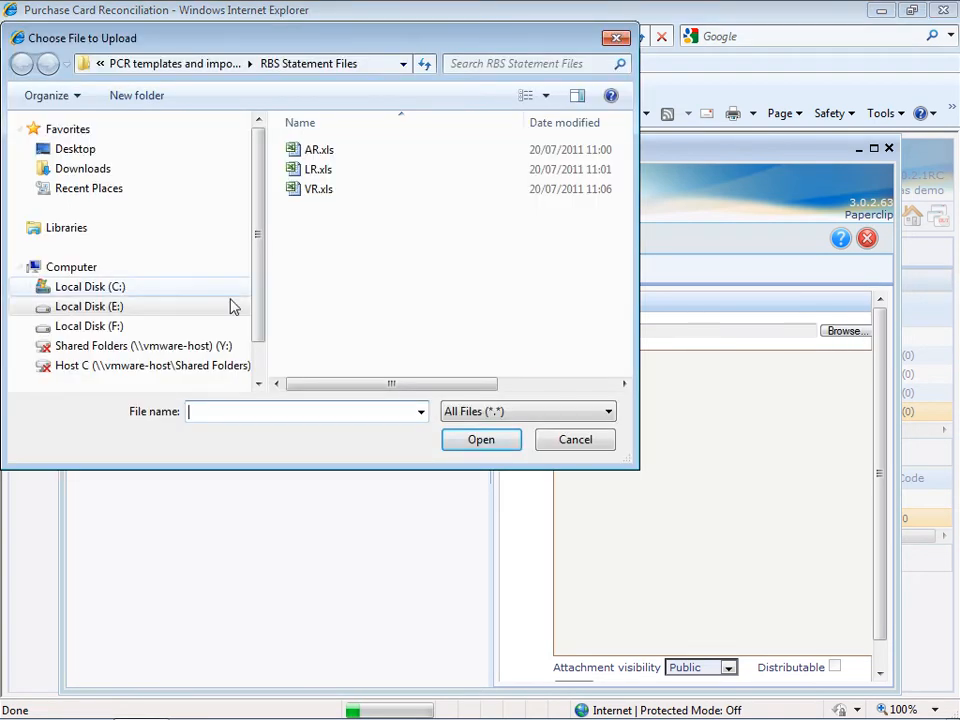
click(115, 288)
scroll(617, 331, down, 4)
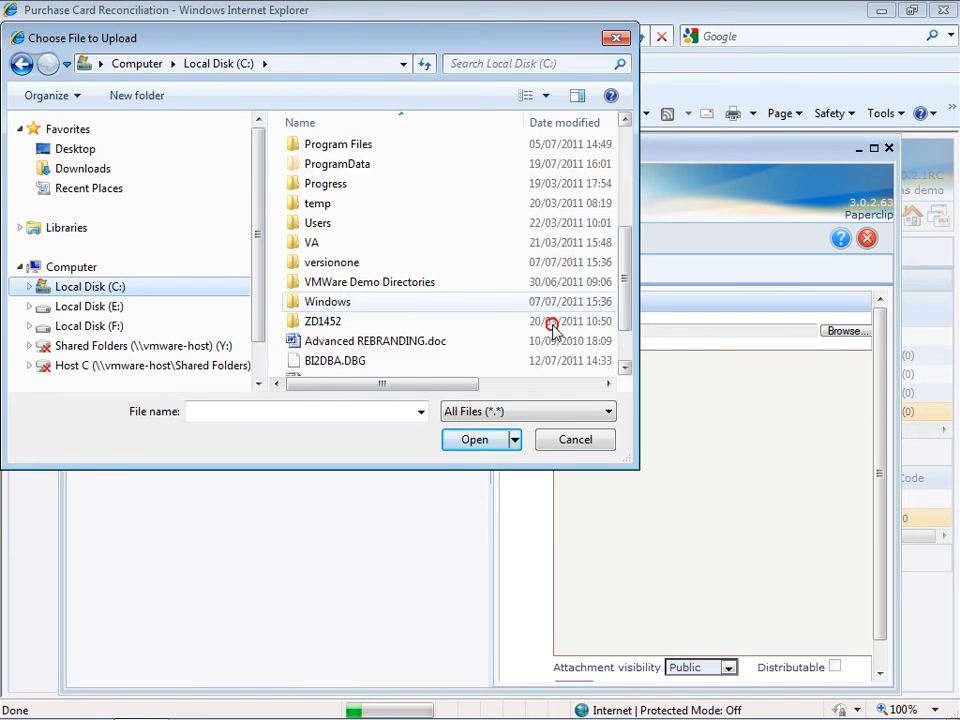
double_click(330, 280)
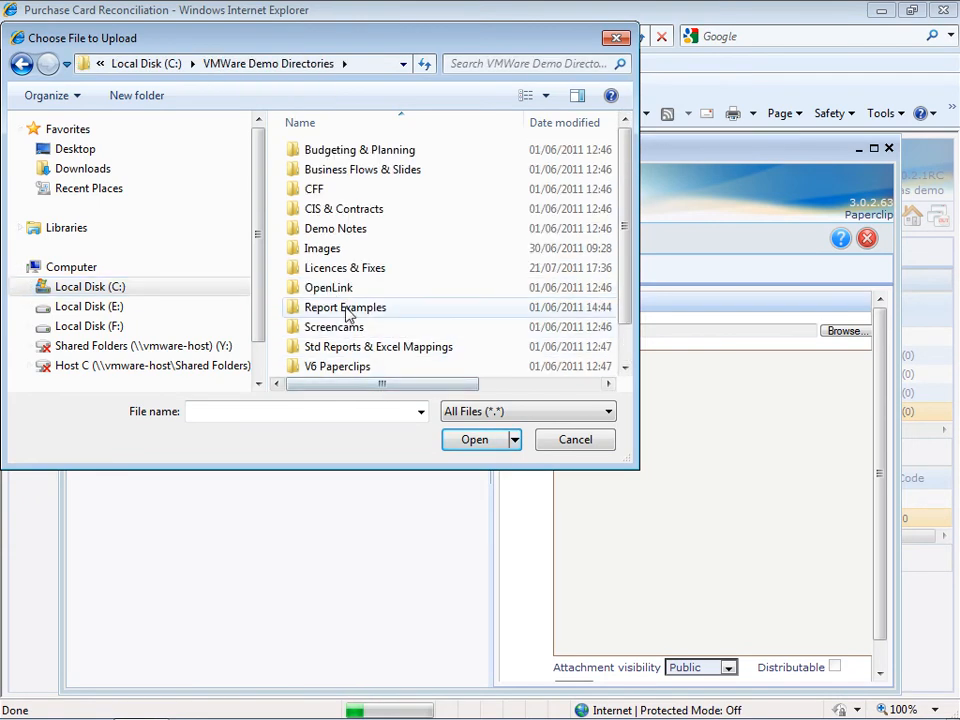
double_click(336, 366)
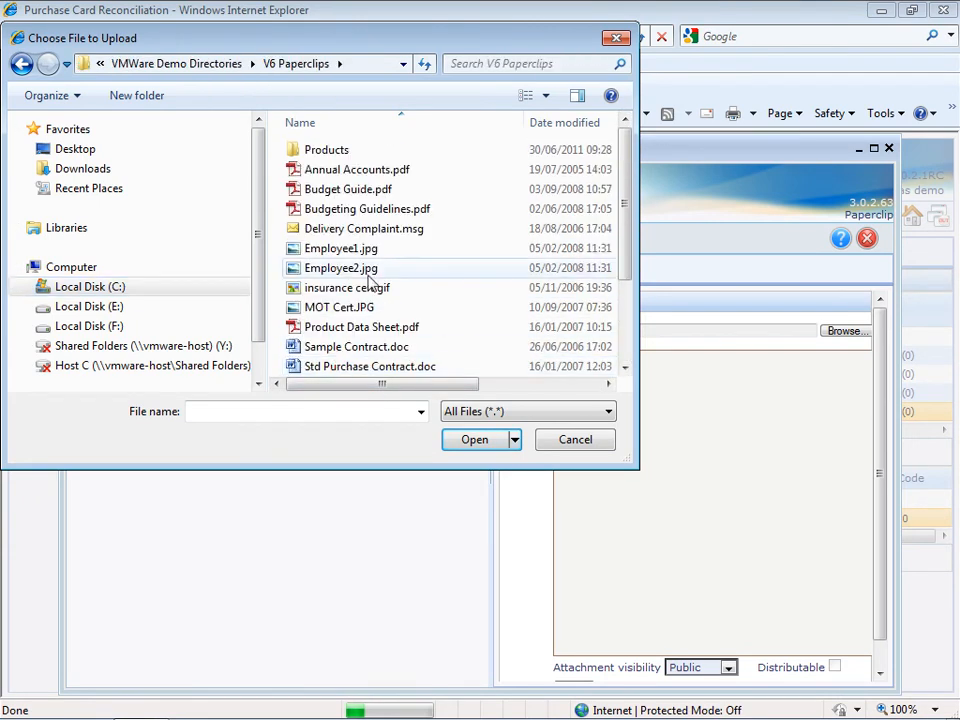
double_click(343, 328)
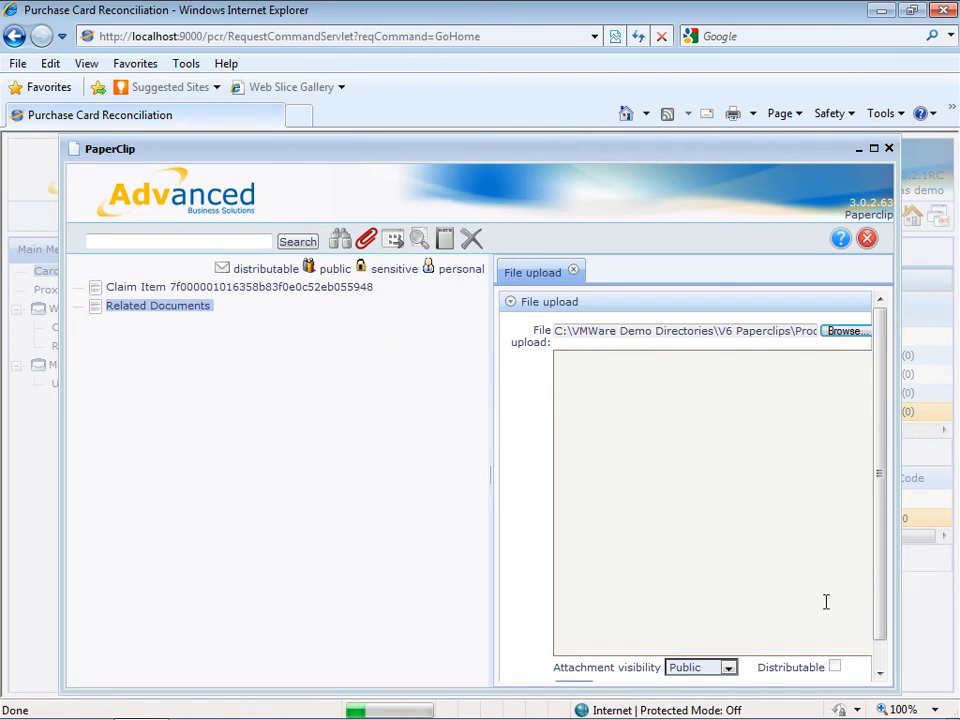
drag(878, 600, 880, 625)
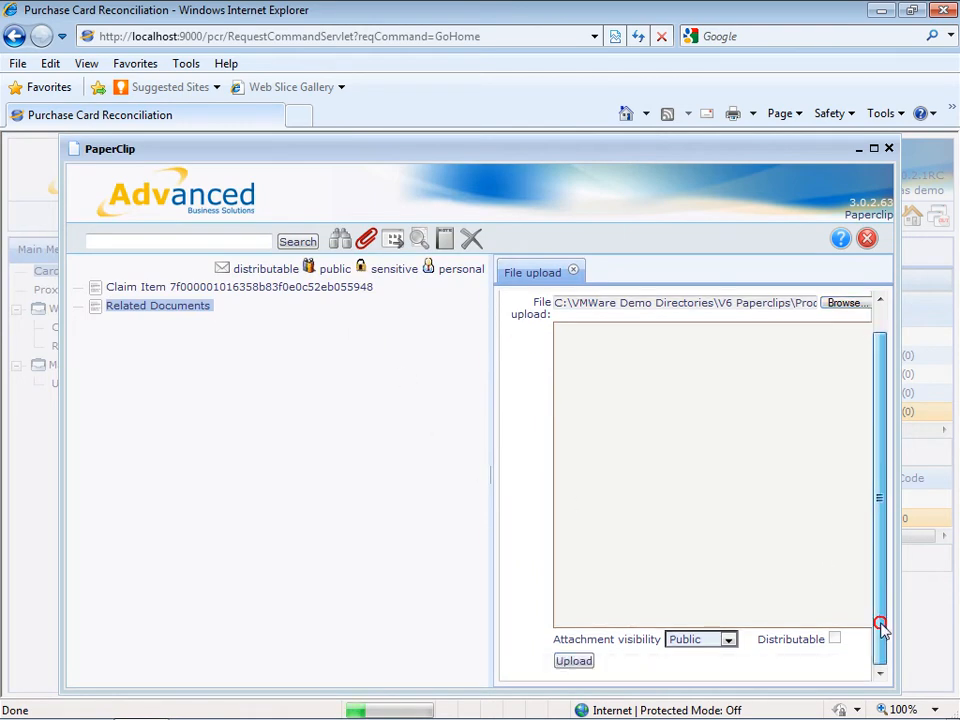
click(574, 661)
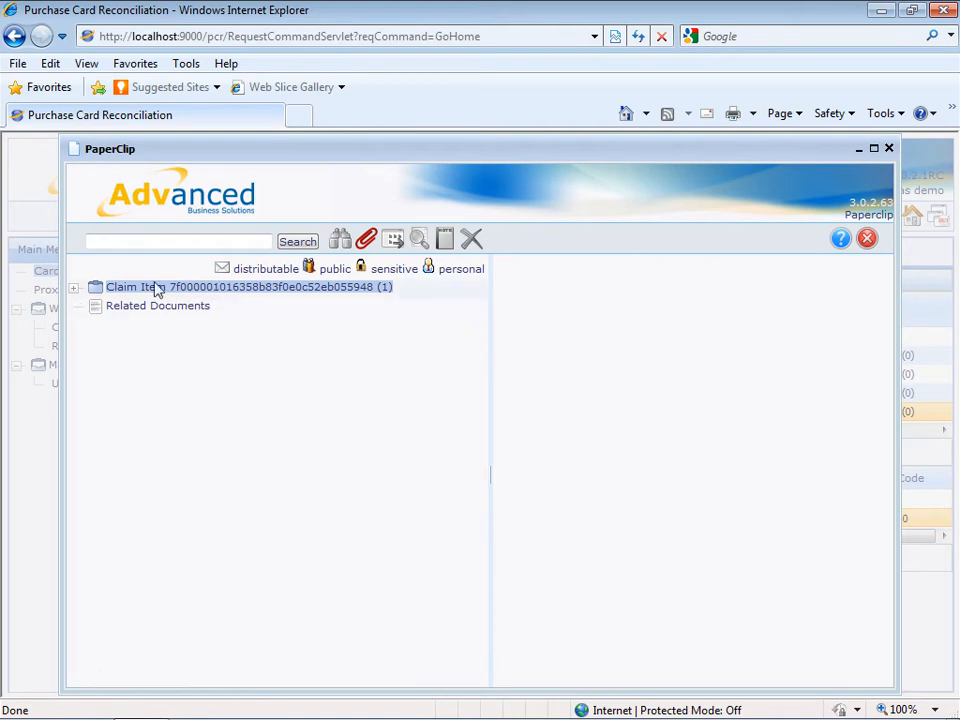
Preview the attached Product Data Sheet.pdf, and return to the start of the log line's fields
click(74, 289)
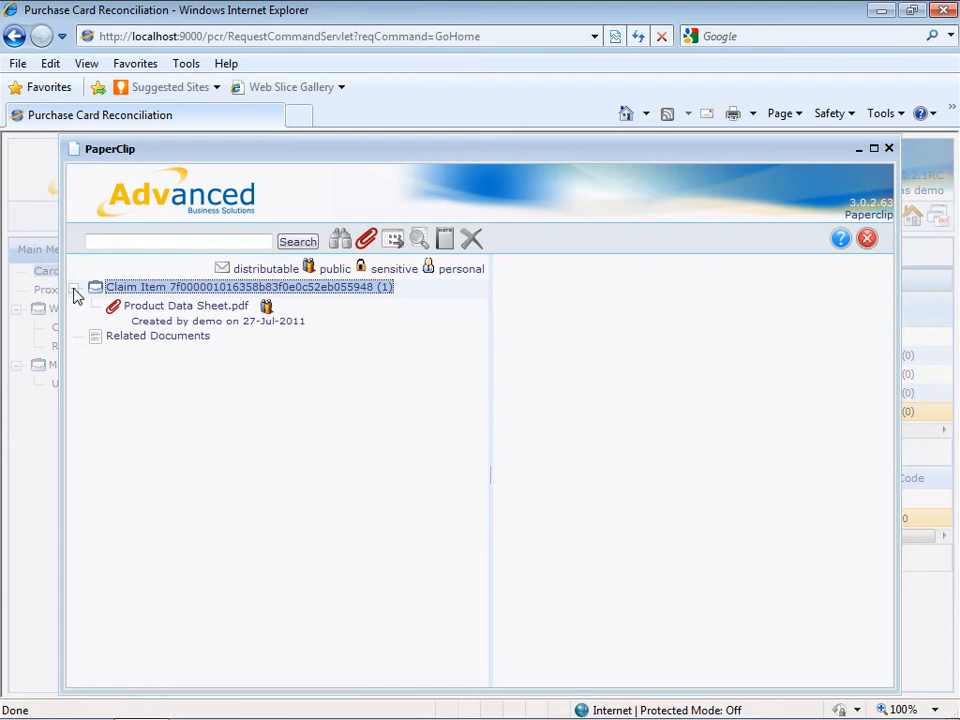
click(173, 310)
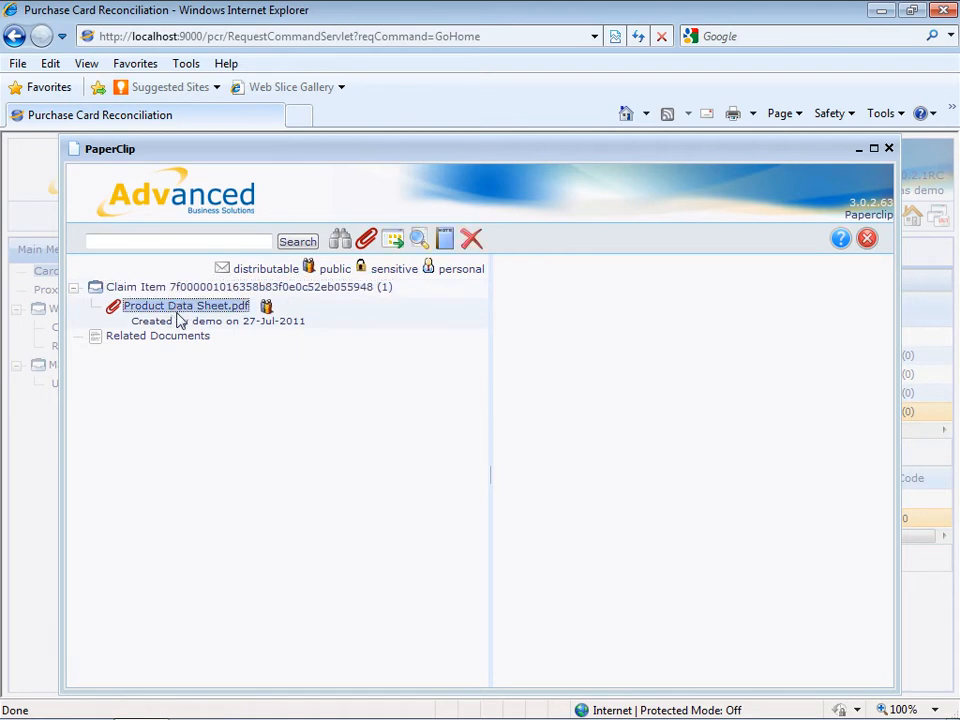
click(420, 241)
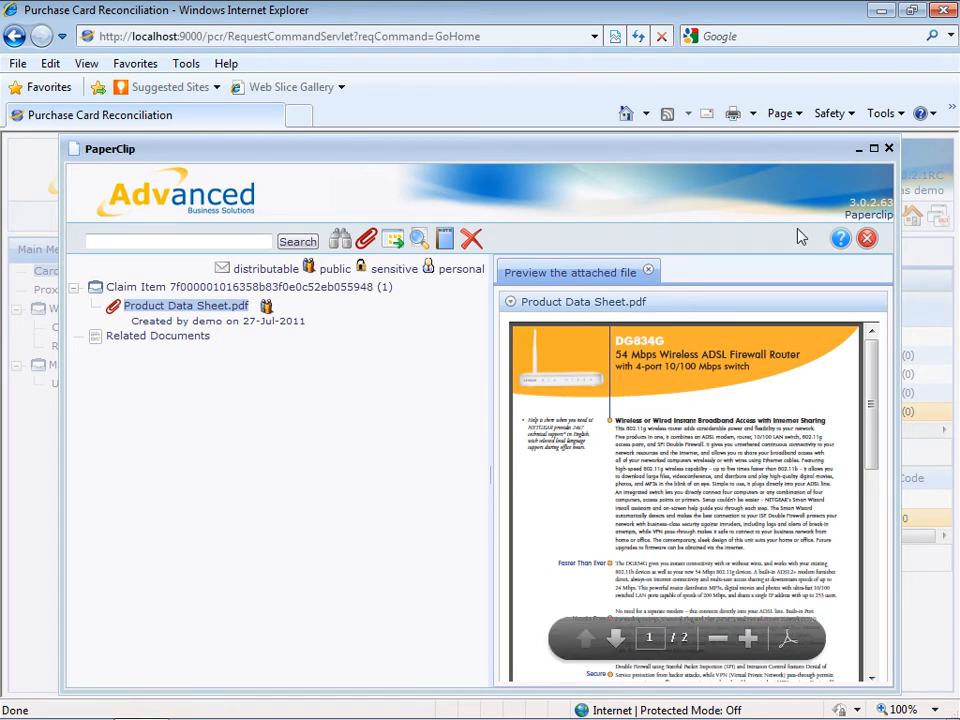
click(888, 148)
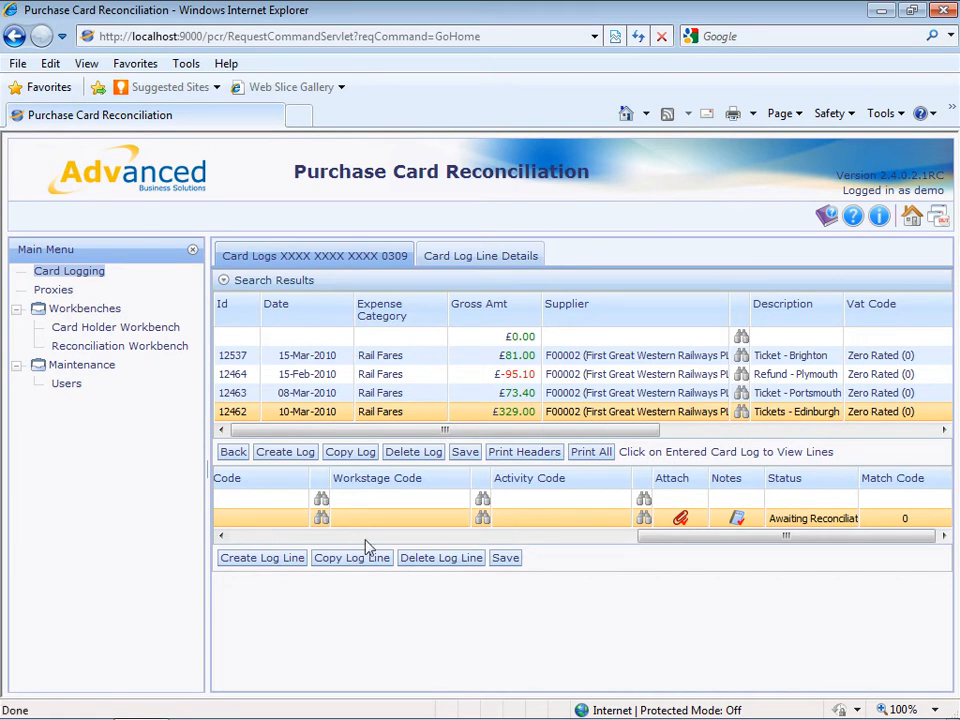
click(321, 540)
click(321, 540)
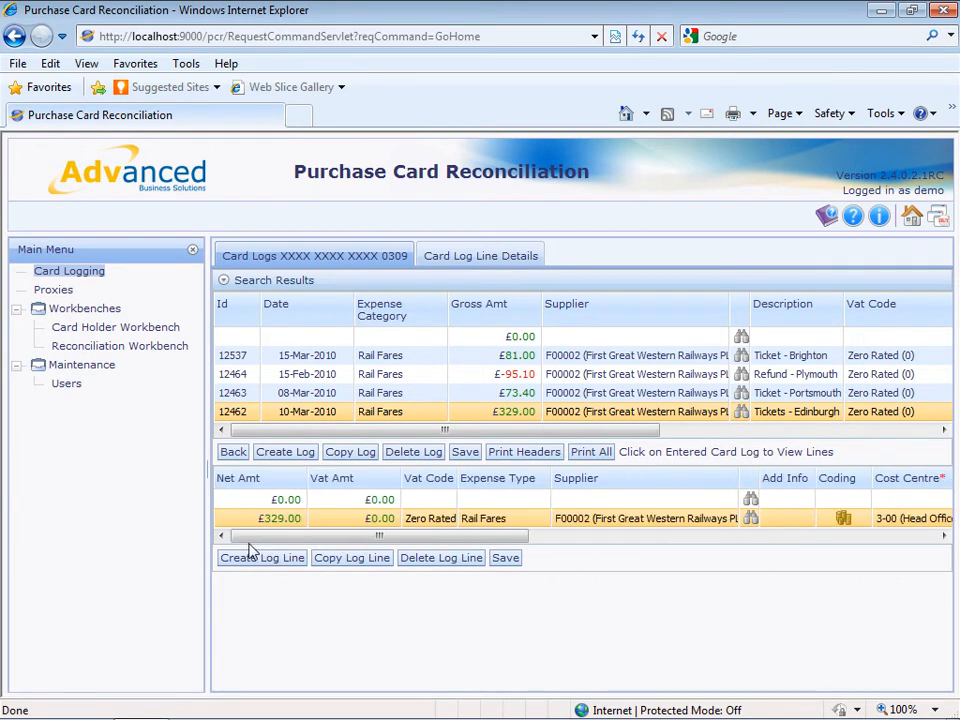
Open the Reconciliation Workbench and review the card logs behind the CO-OP card log total
click(110, 350)
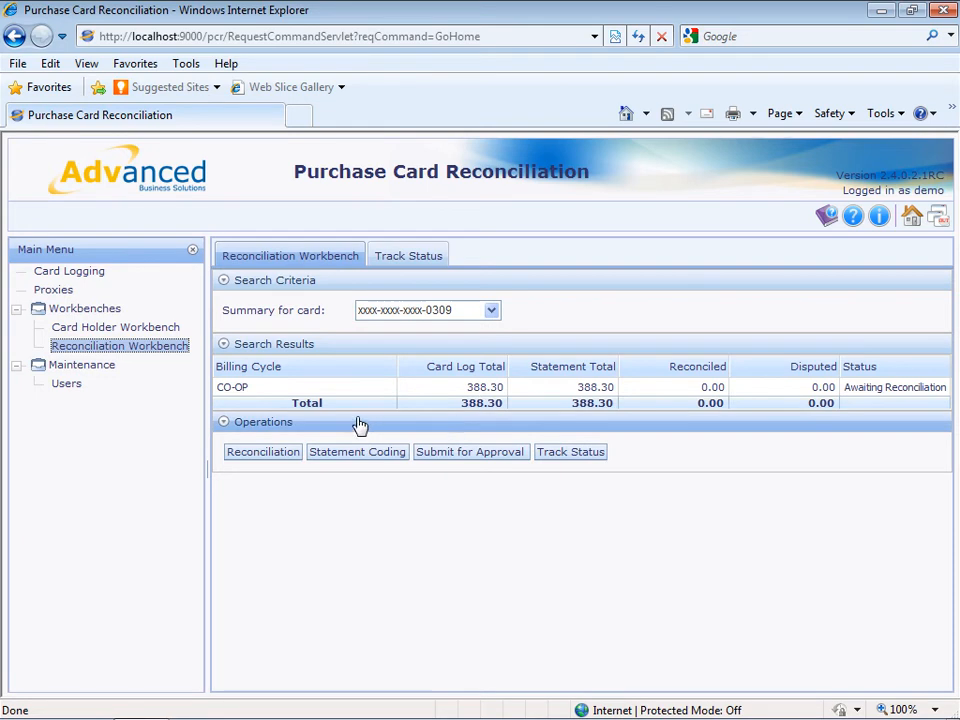
click(484, 388)
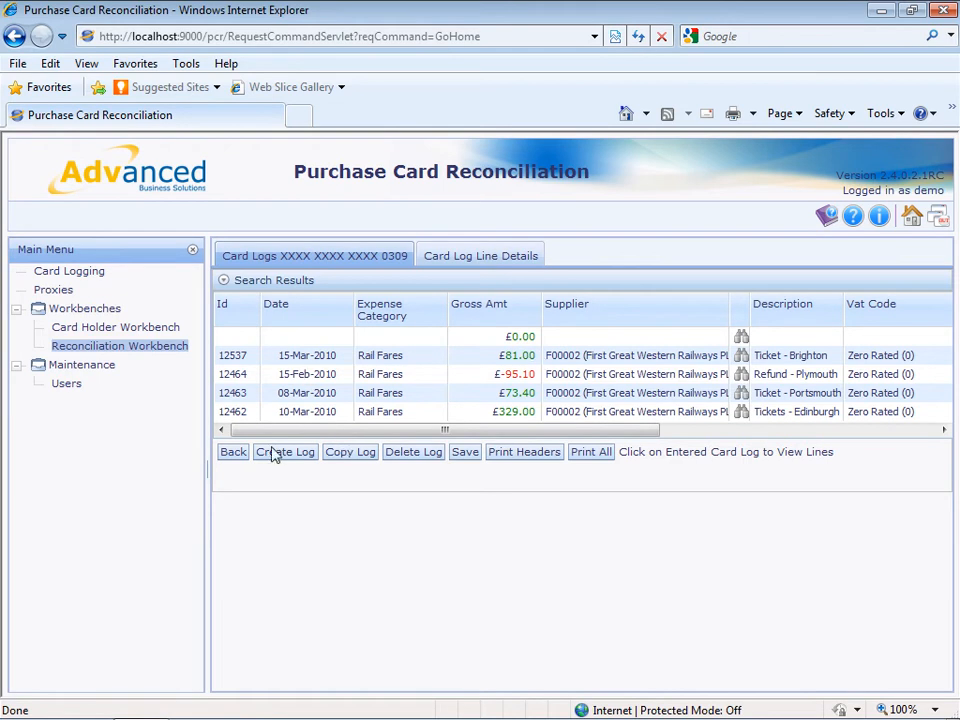
click(238, 456)
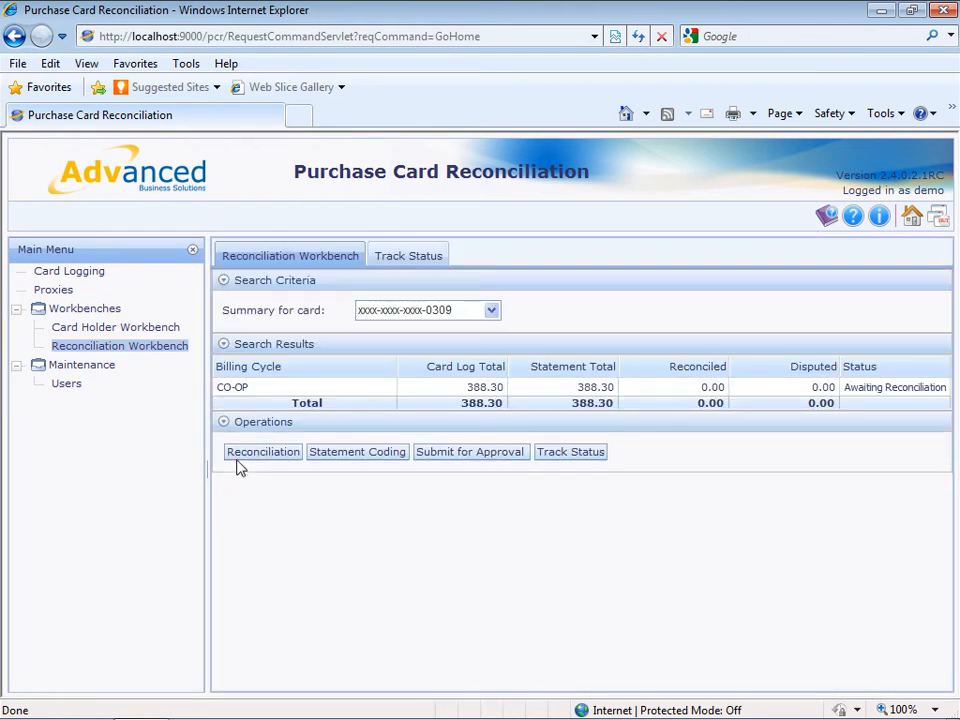
Open the reconciliation for the CO-OP billing cycle and inspect the line under the 15-Feb-2010 statement transaction
click(317, 390)
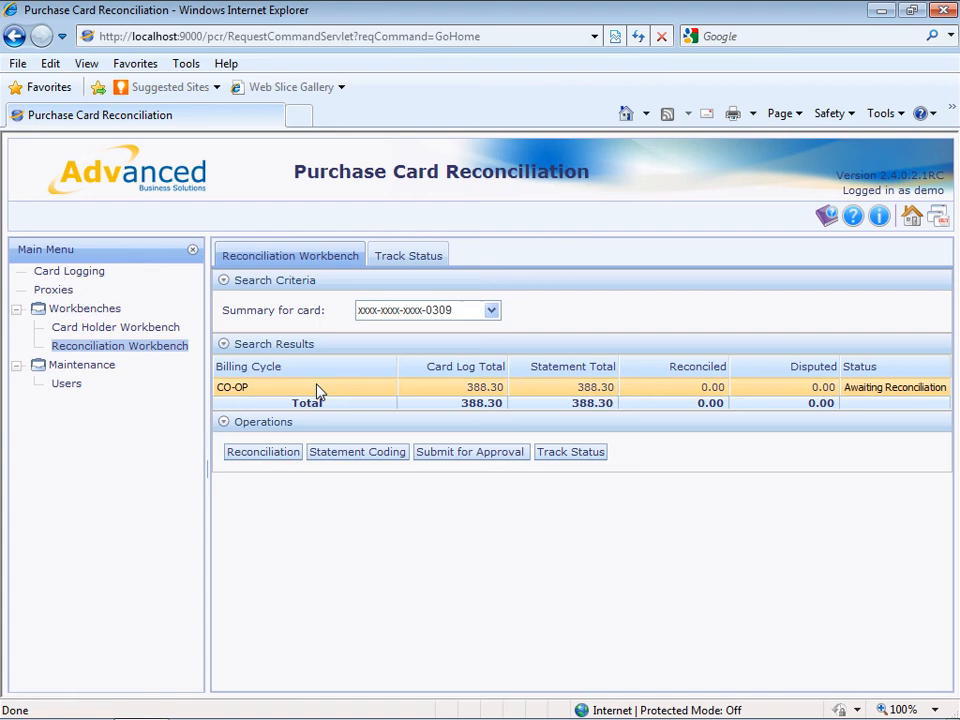
click(258, 455)
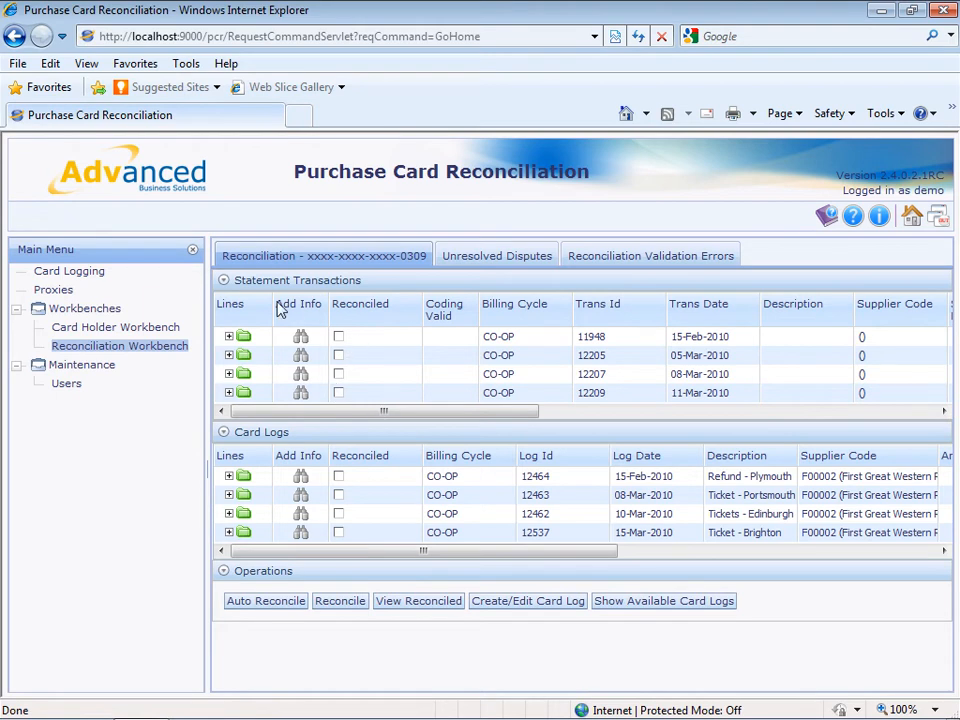
click(229, 337)
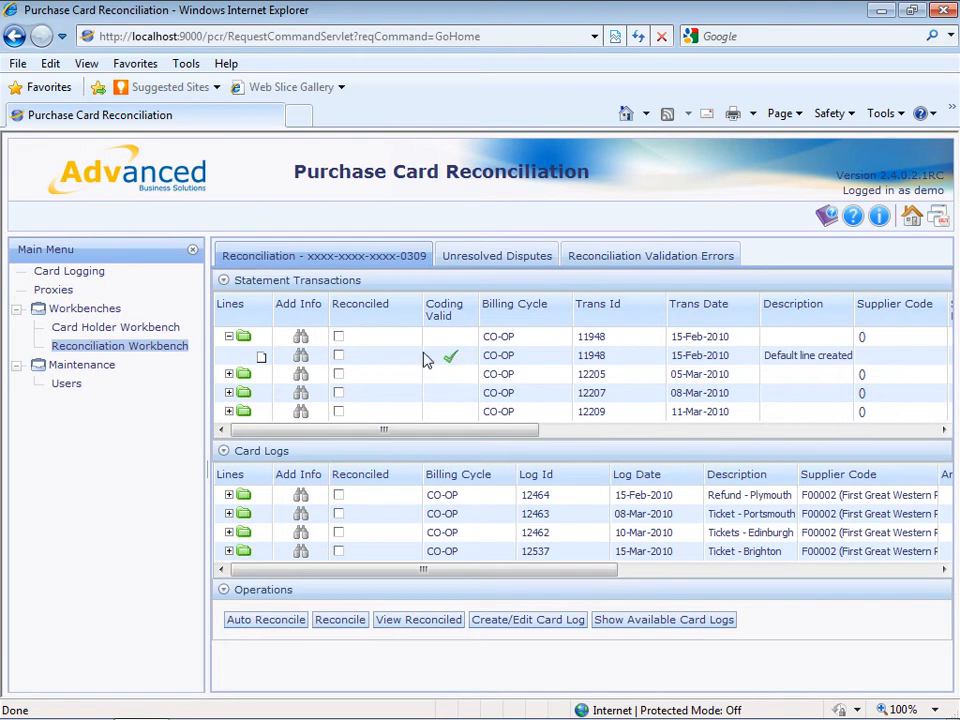
click(229, 338)
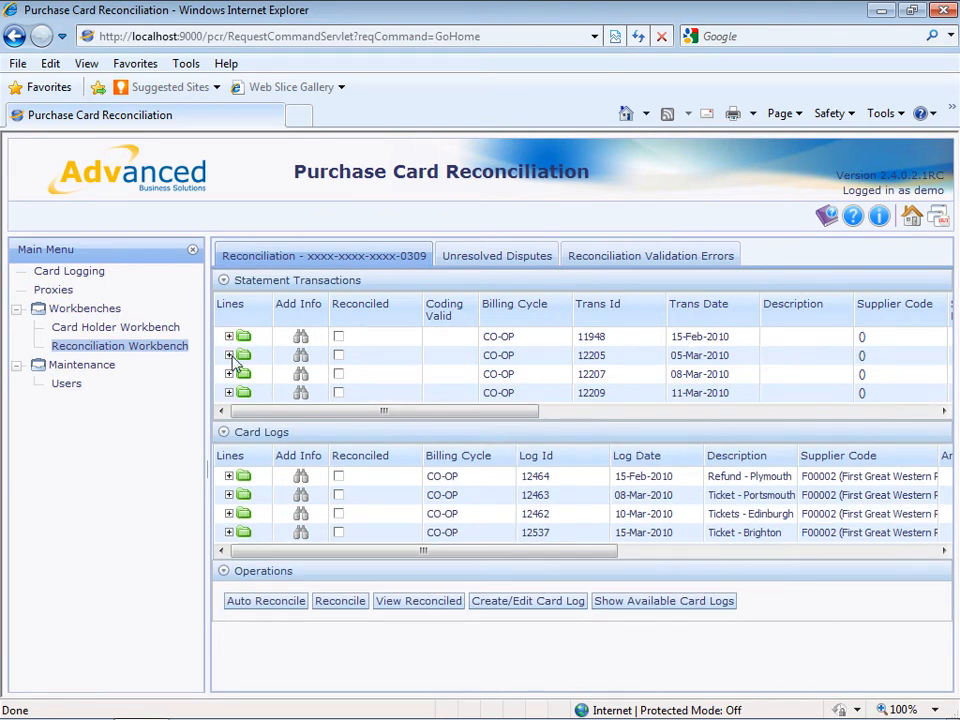
Inspect the line under the Refund - Plymouth card log, and compare the amounts of the statement transactions and card logs
click(229, 477)
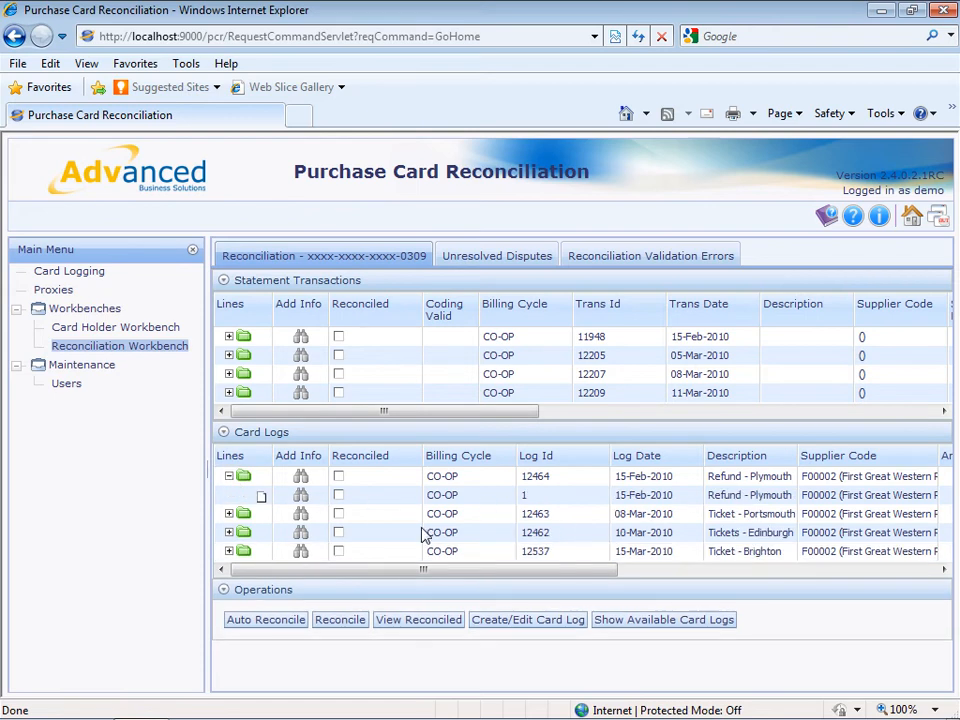
click(229, 477)
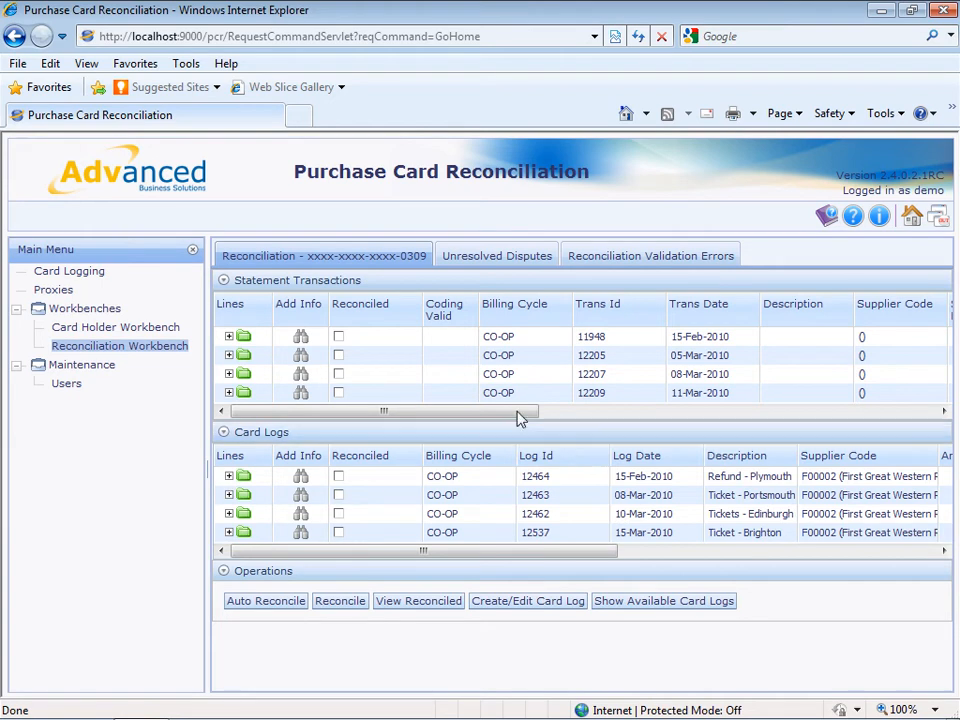
drag(471, 411, 743, 416)
drag(521, 553, 804, 557)
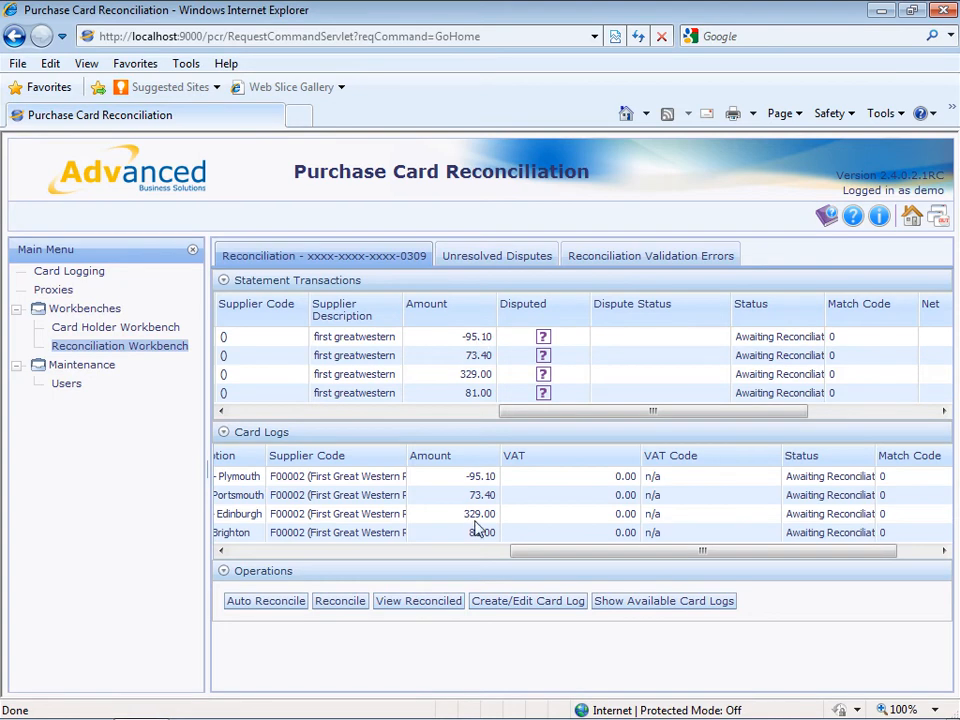
drag(546, 553, 229, 570)
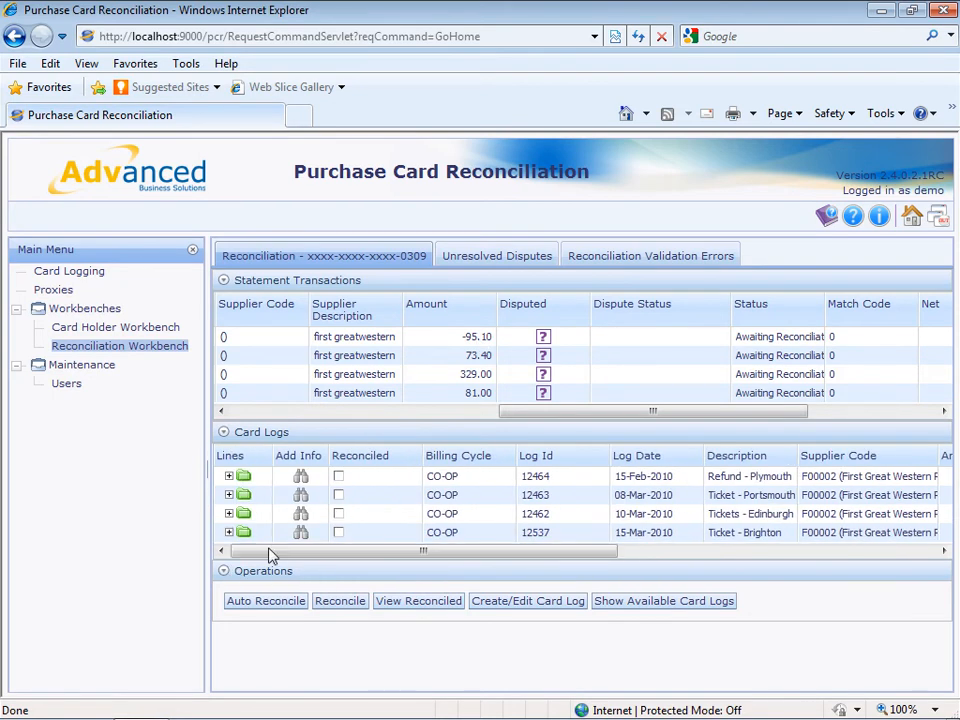
drag(525, 414, 250, 425)
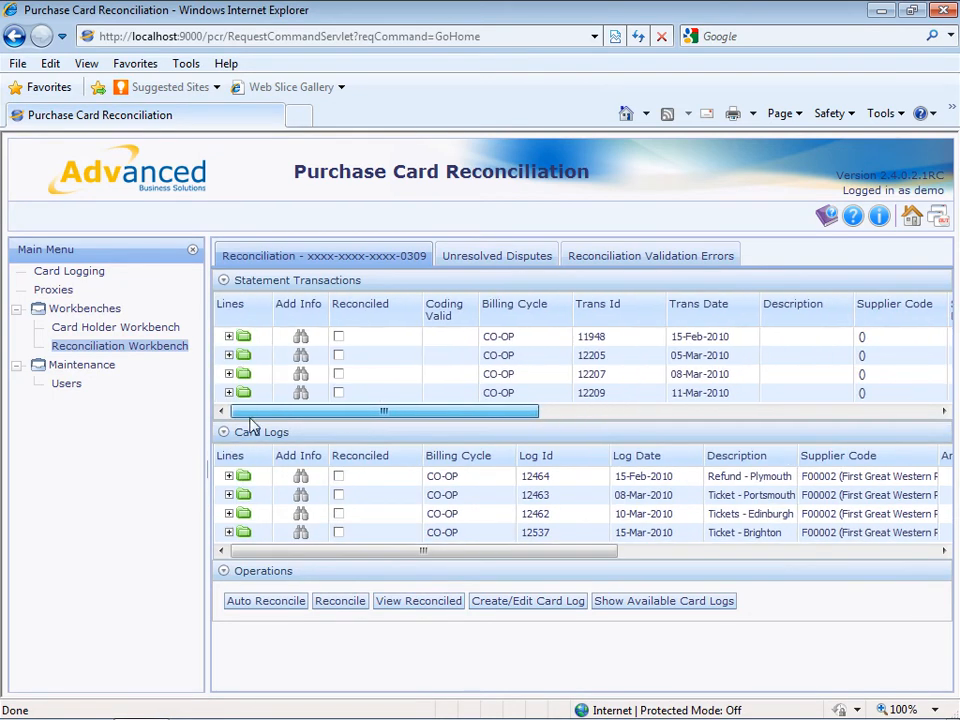
Mark all four statement transactions and all four card logs as reconciled, and reconcile them against each other
click(339, 338)
click(338, 356)
click(338, 374)
click(338, 394)
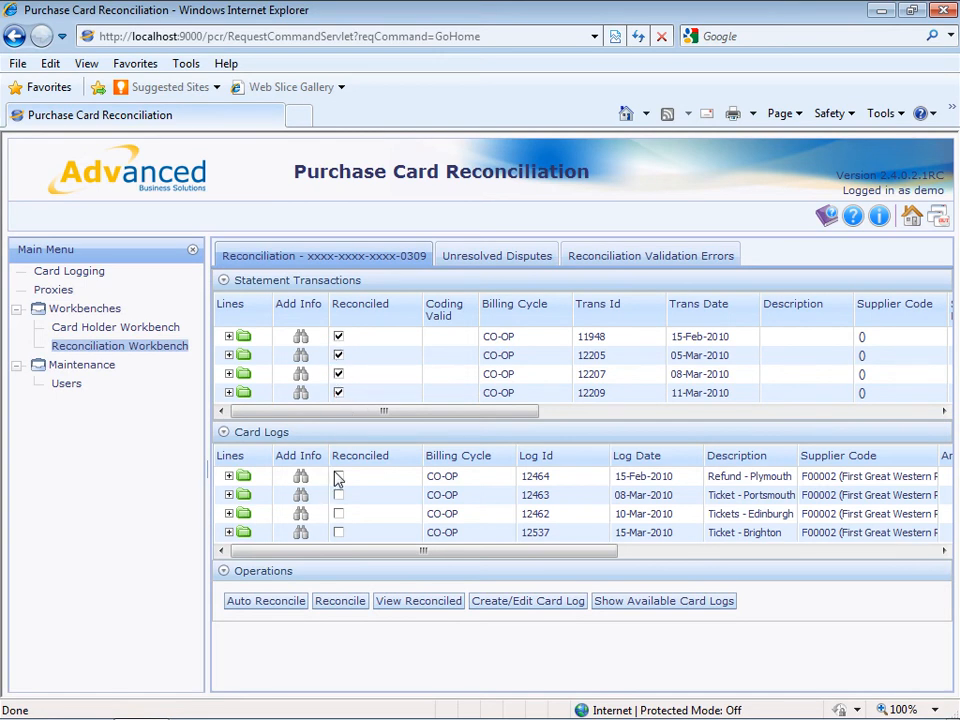
click(338, 476)
click(338, 497)
click(338, 514)
click(340, 533)
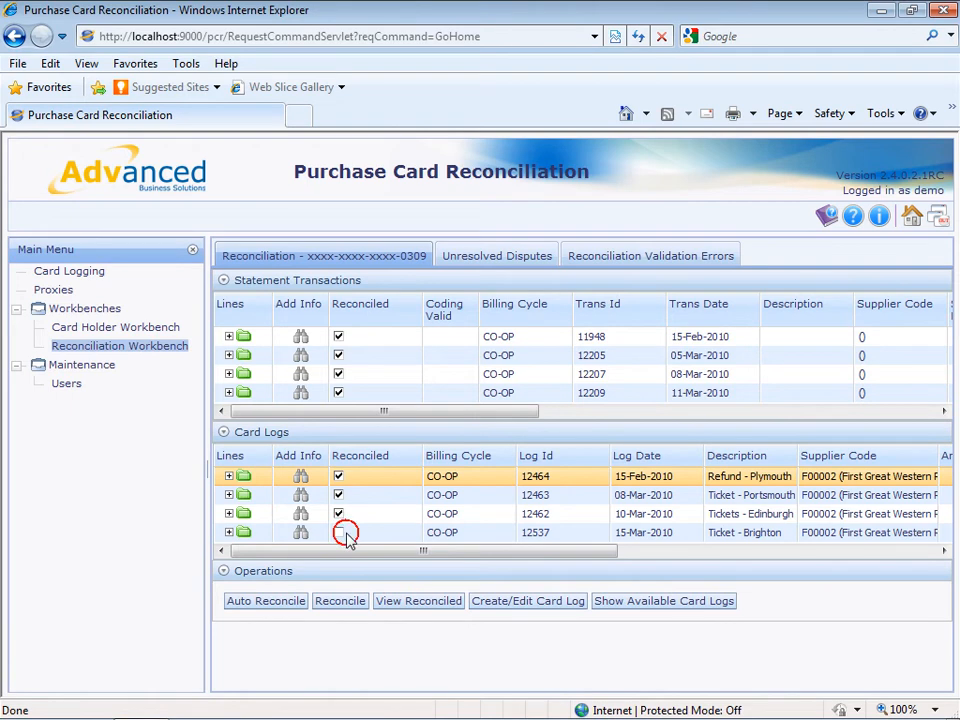
click(339, 603)
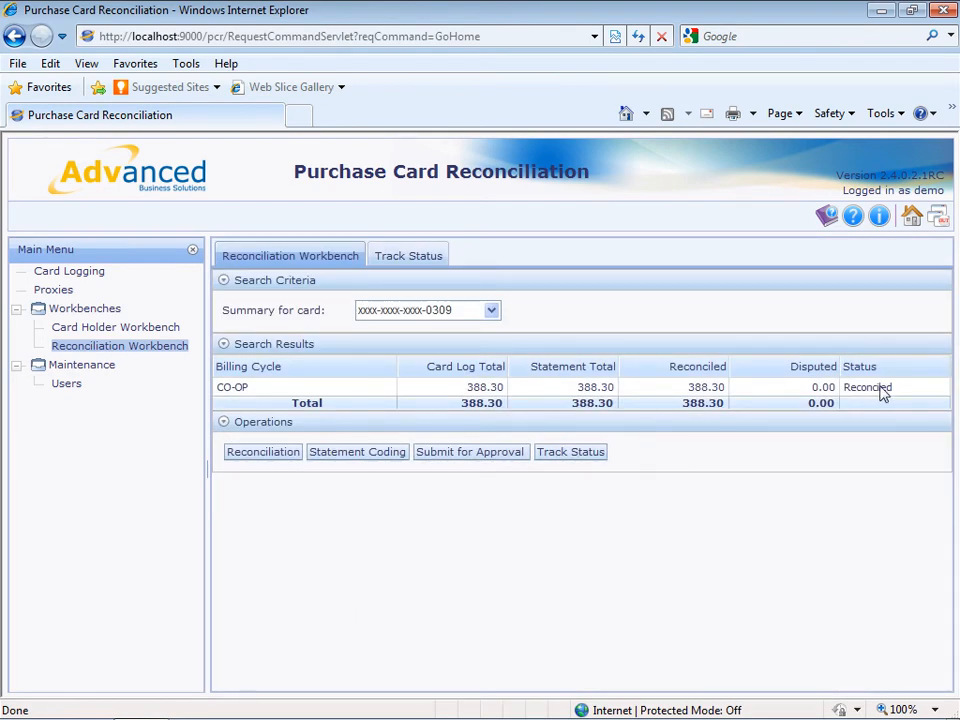
Submit the CO-OP billing cycle for approval
click(386, 391)
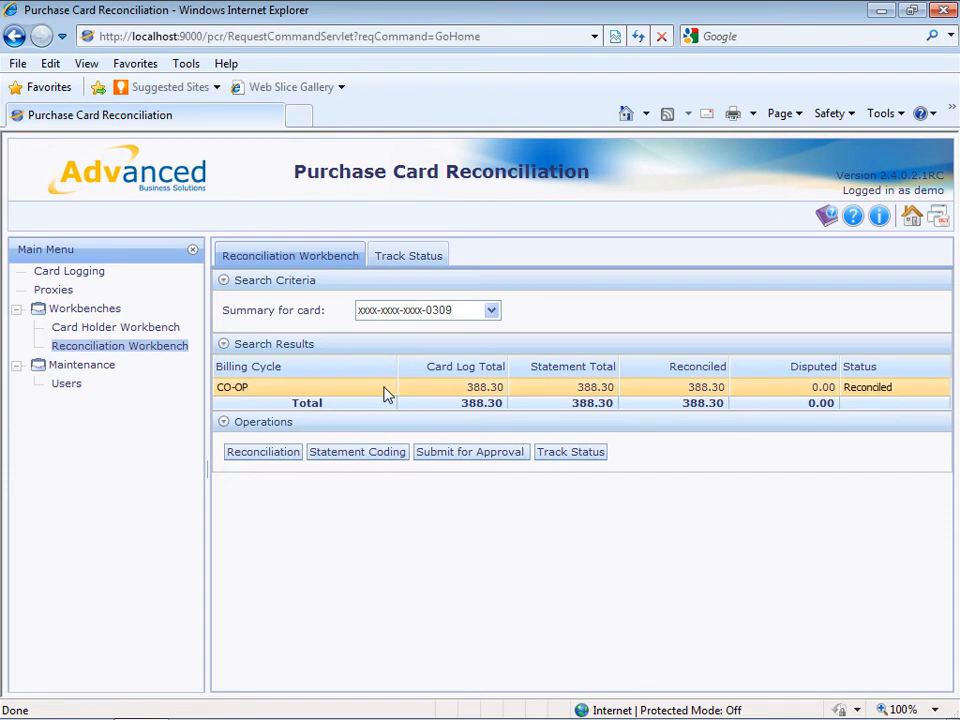
click(471, 456)
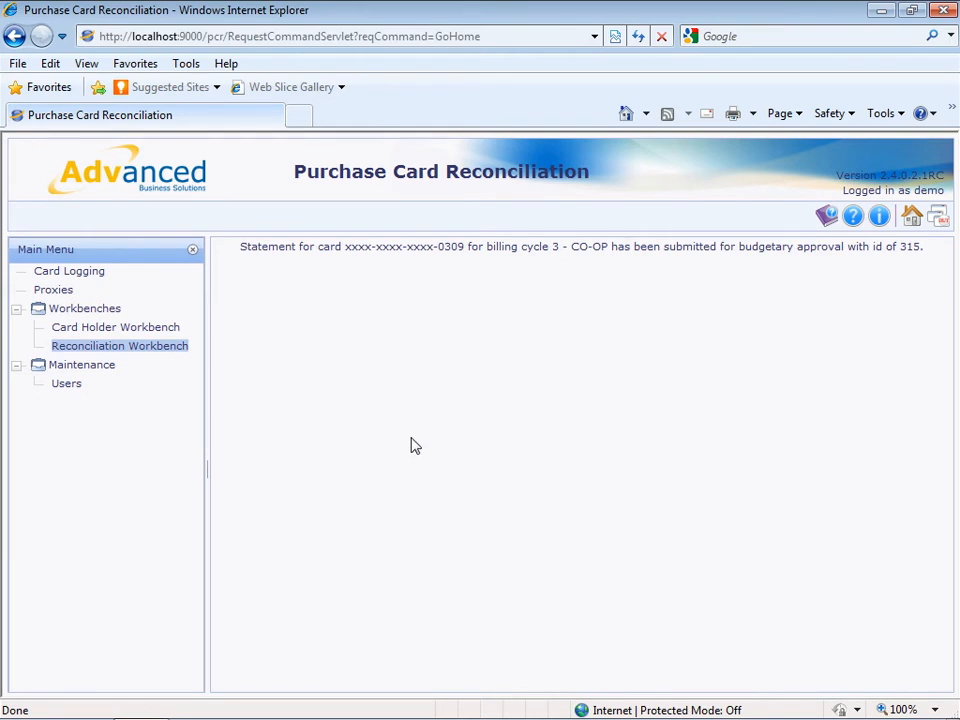
Switch to Microsoft Outlook, fetch new mail, and read the PCR statement notifications in the demo and demoa folders before minimizing it
mouse_move(190, 715)
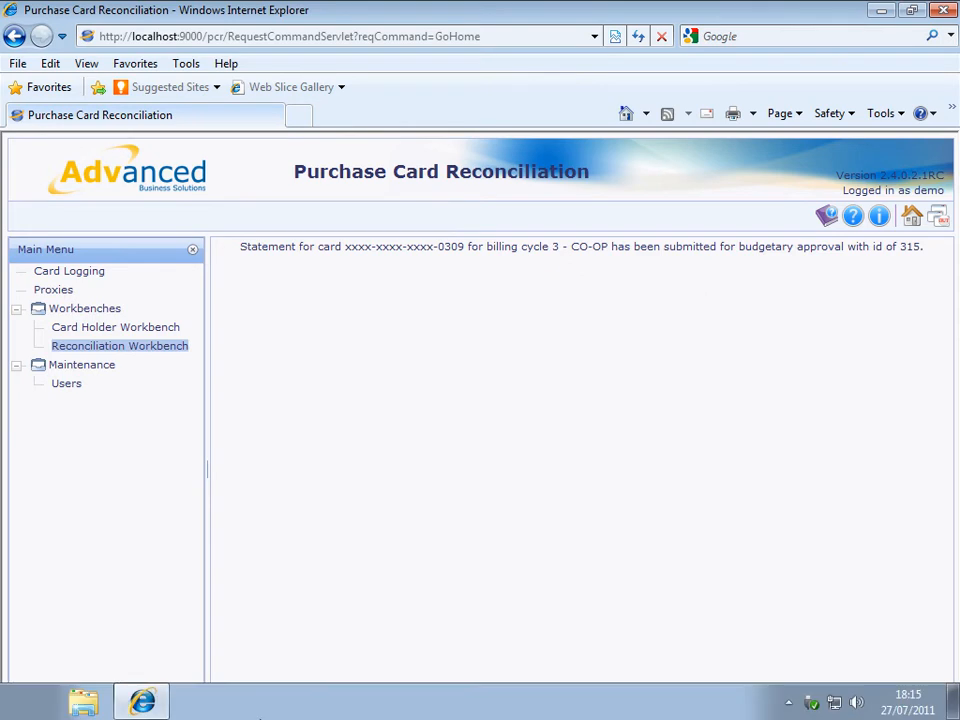
click(28, 710)
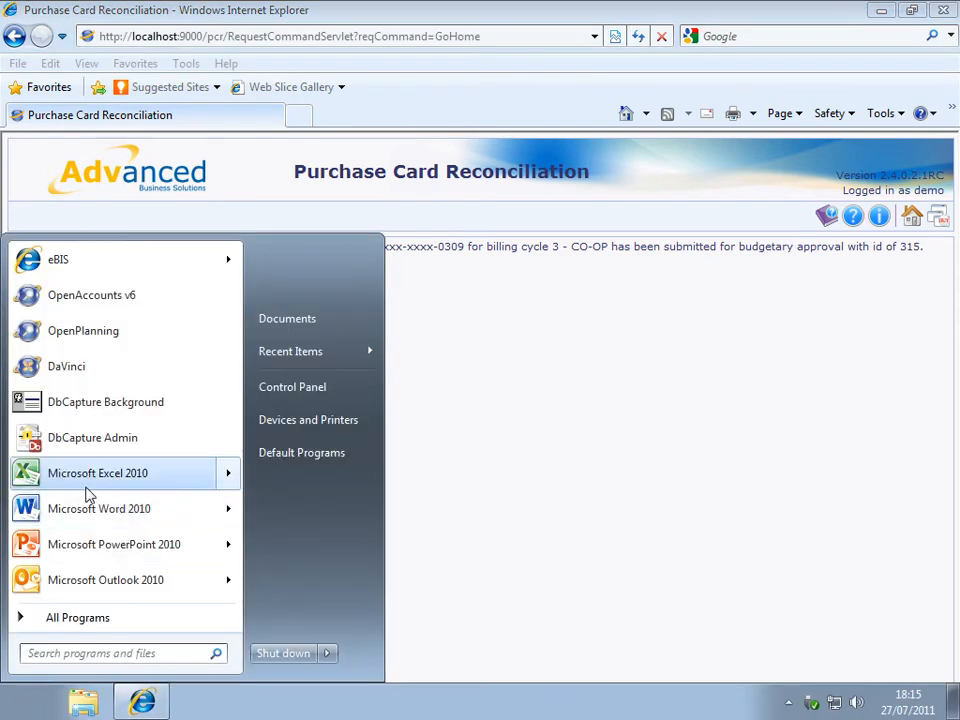
key(Escape)
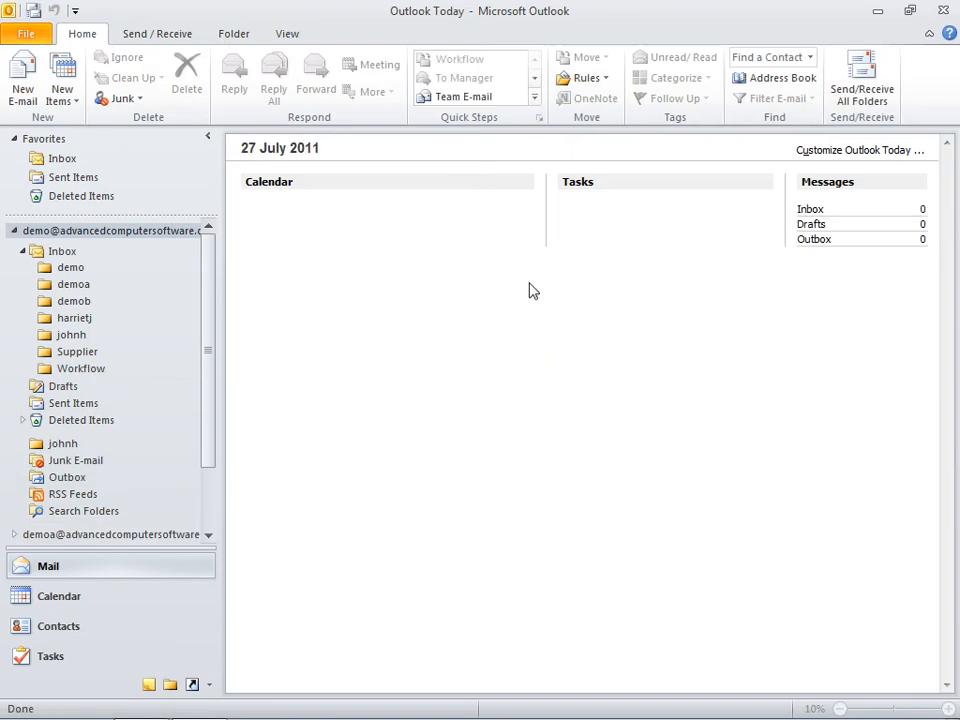
click(872, 80)
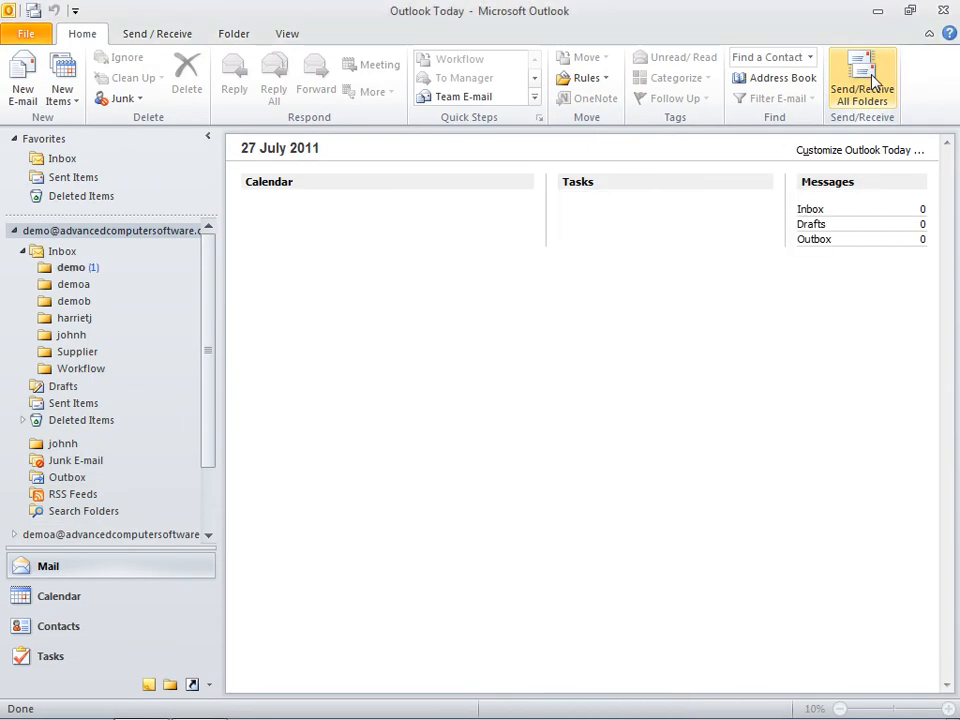
click(72, 268)
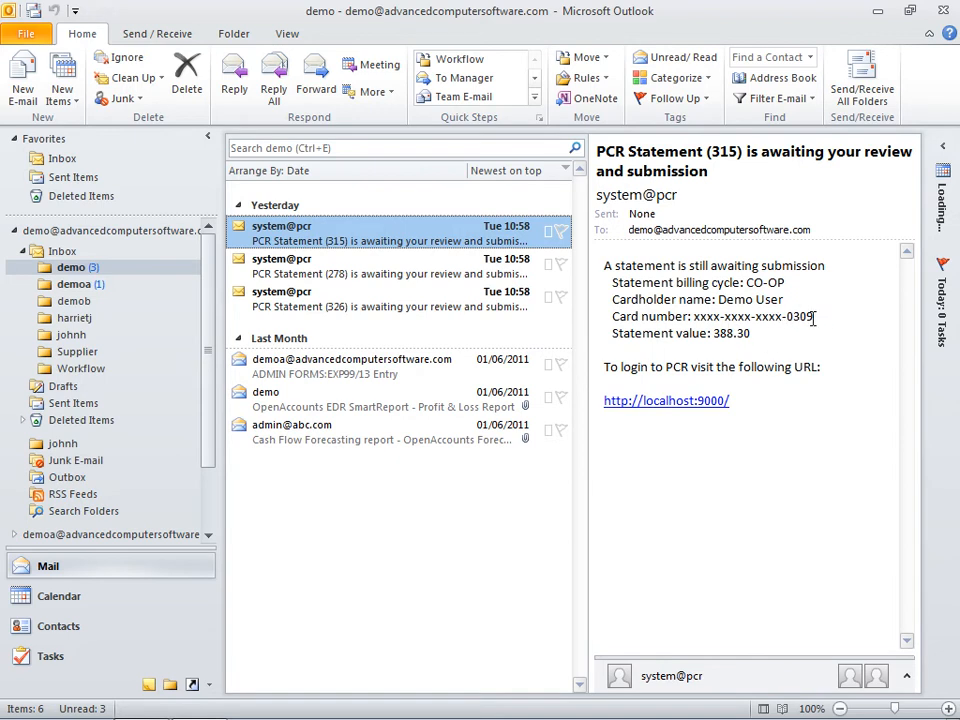
click(72, 285)
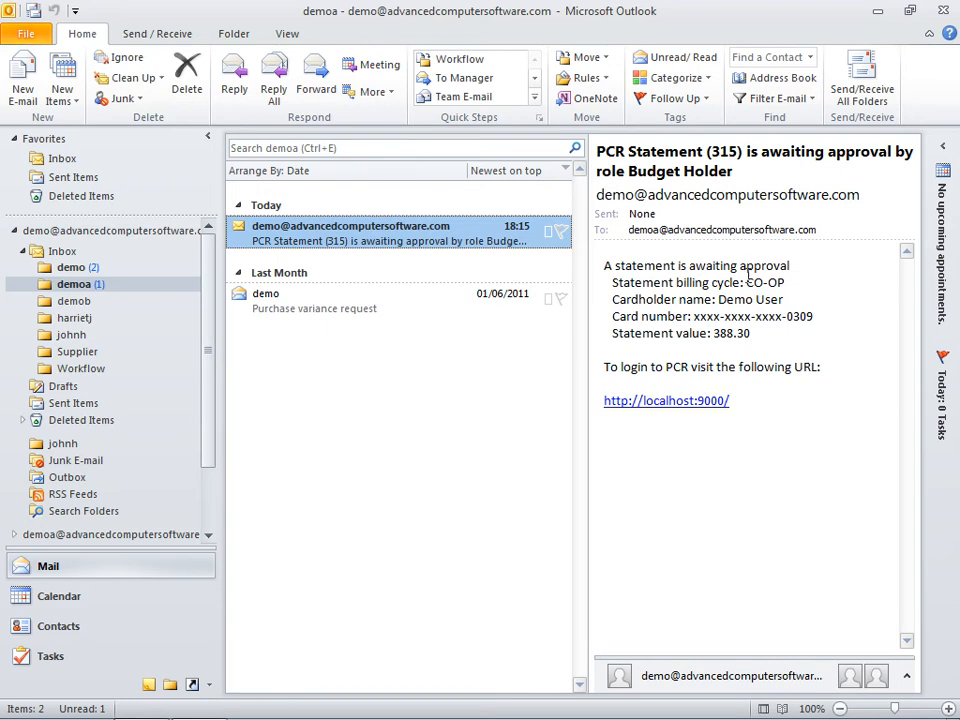
click(877, 11)
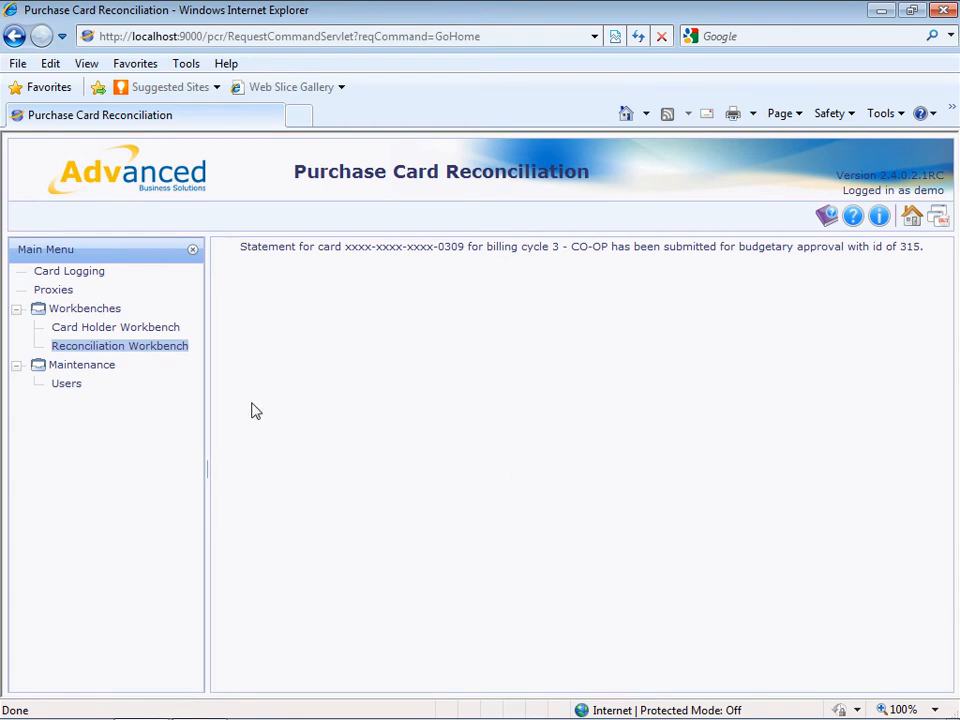
Reopen the Reconciliation Workbench and show the summary for the fourth card in the list
click(110, 346)
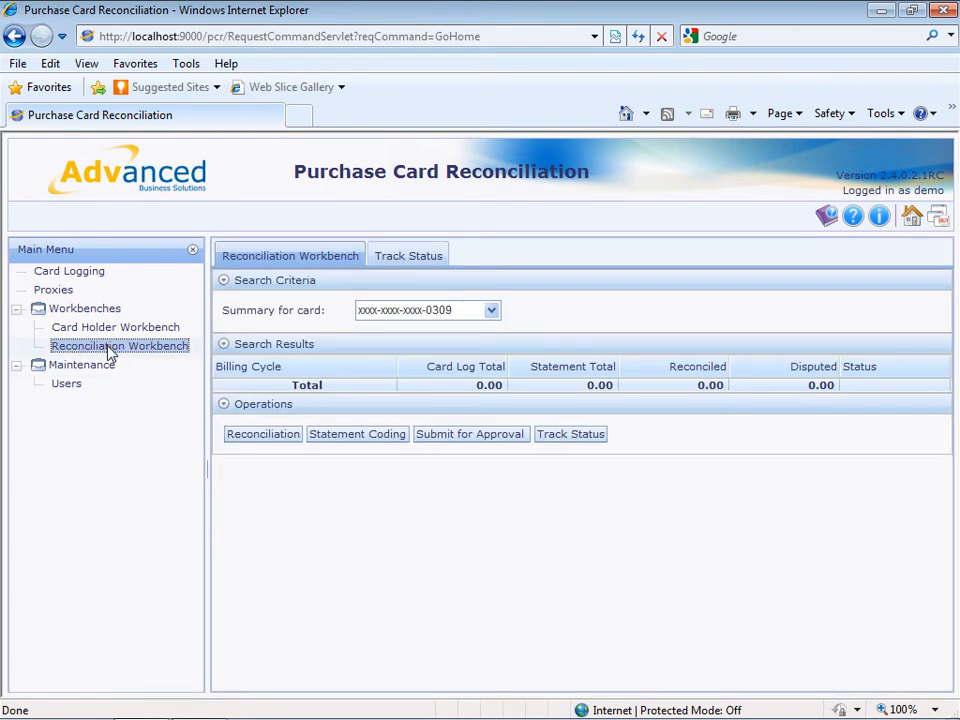
click(491, 313)
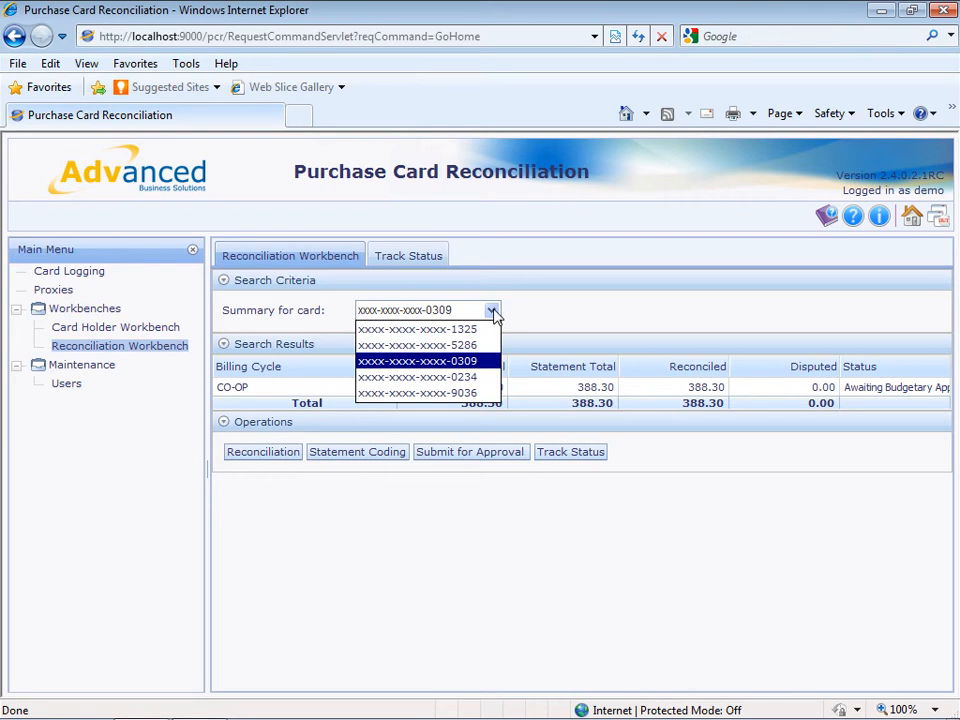
click(472, 378)
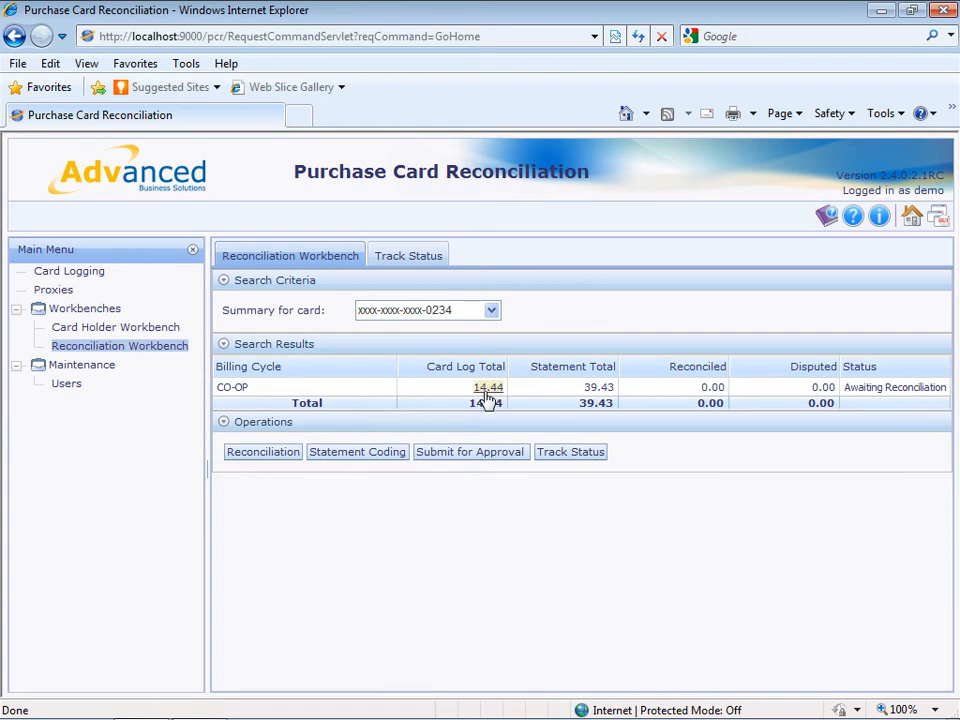
Review the amounts and suppliers of the transactions behind the CO-OP statement total, and return to the workbench
click(600, 389)
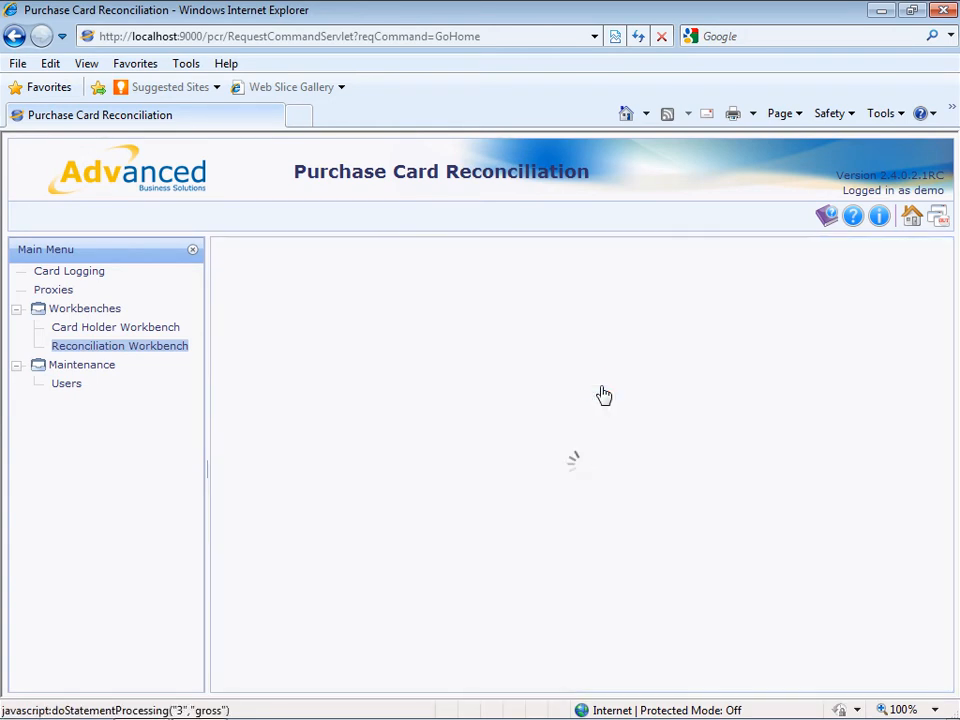
drag(431, 411, 903, 425)
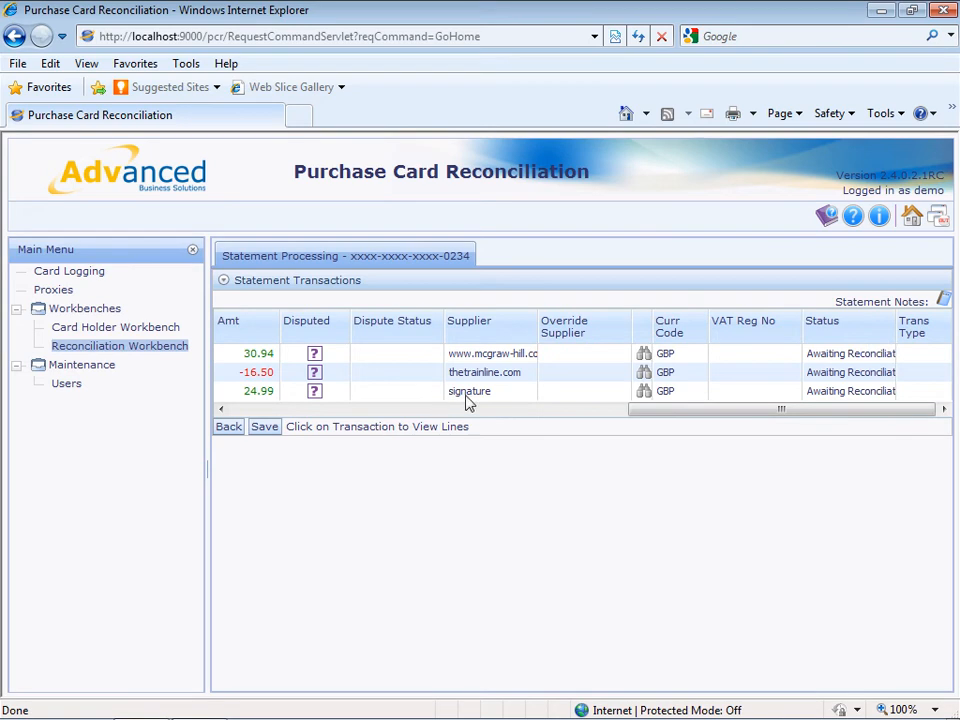
drag(660, 412, 208, 446)
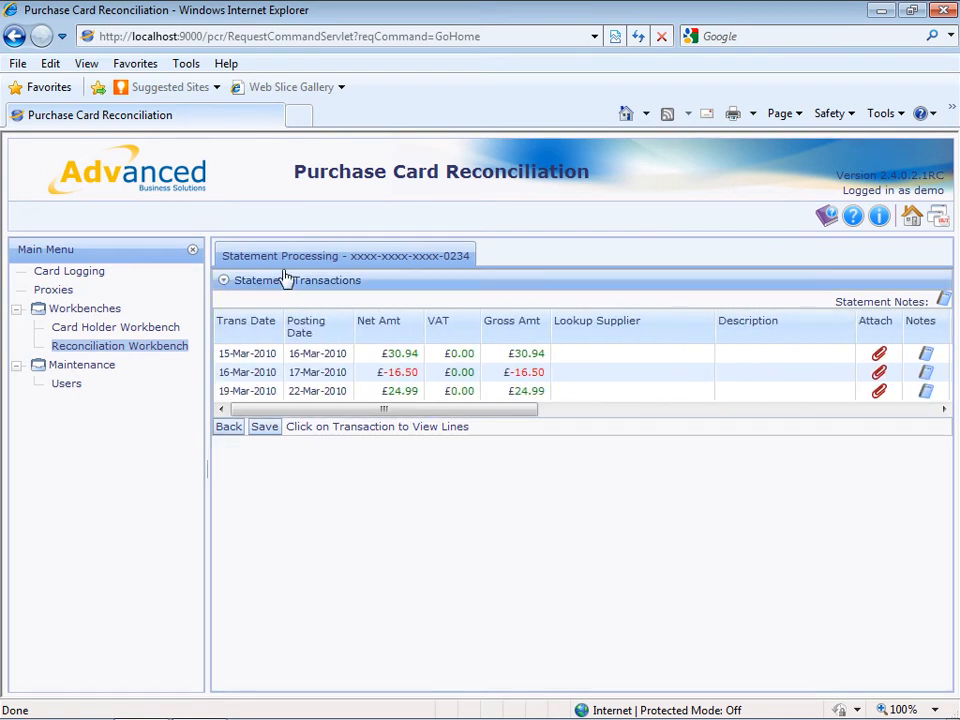
click(230, 429)
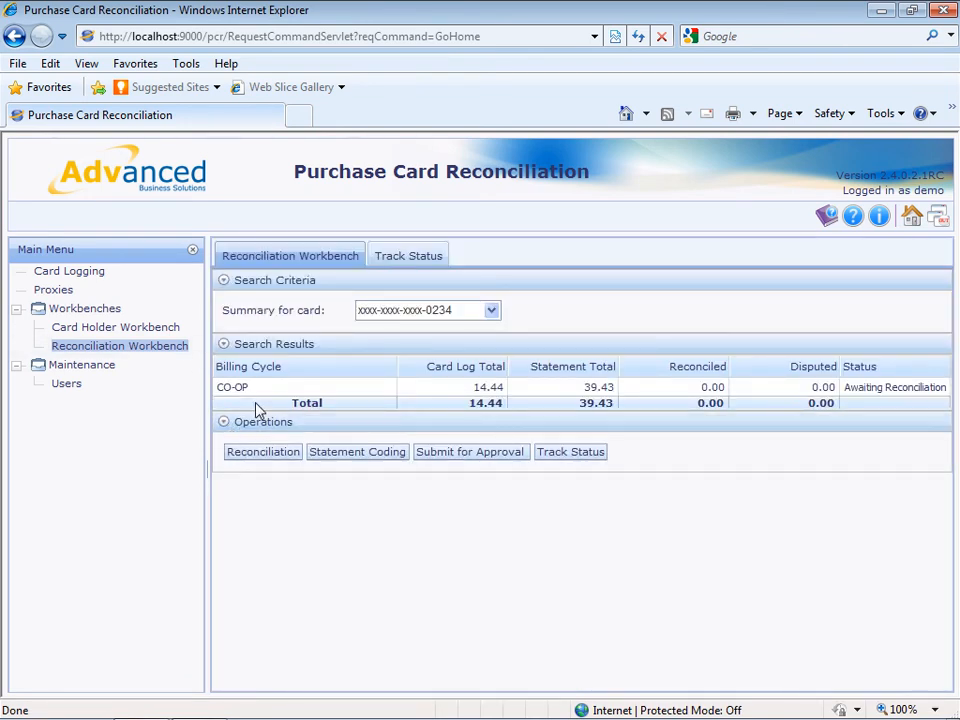
Open the CO-OP card logs and enter a new log dated 19-Mar-2010 under Books & Magazines with gross amount 24.99
click(490, 388)
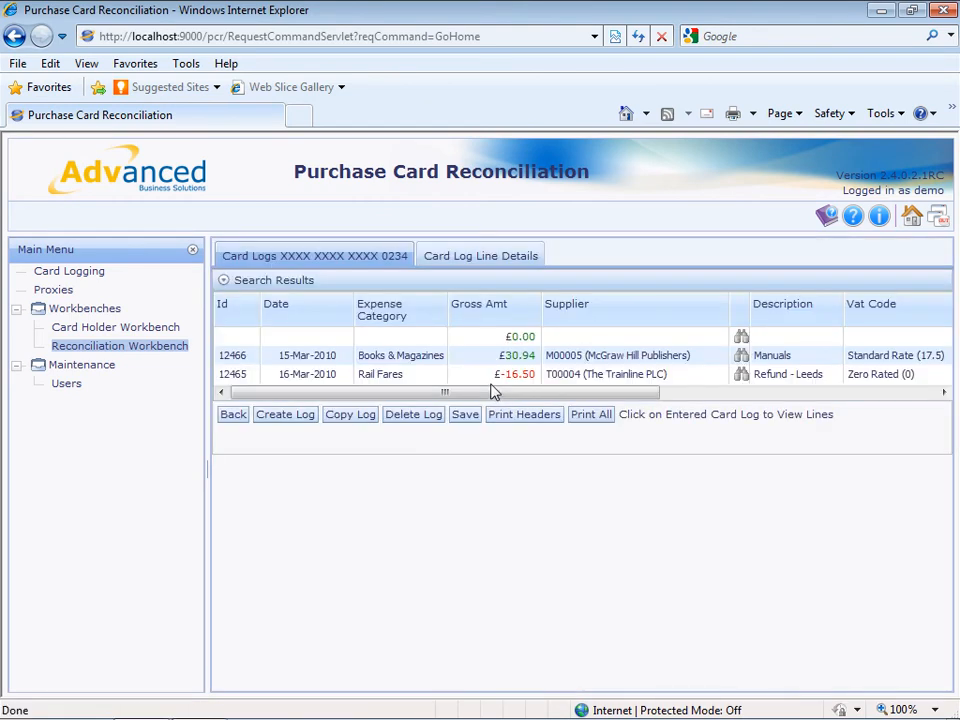
click(297, 335)
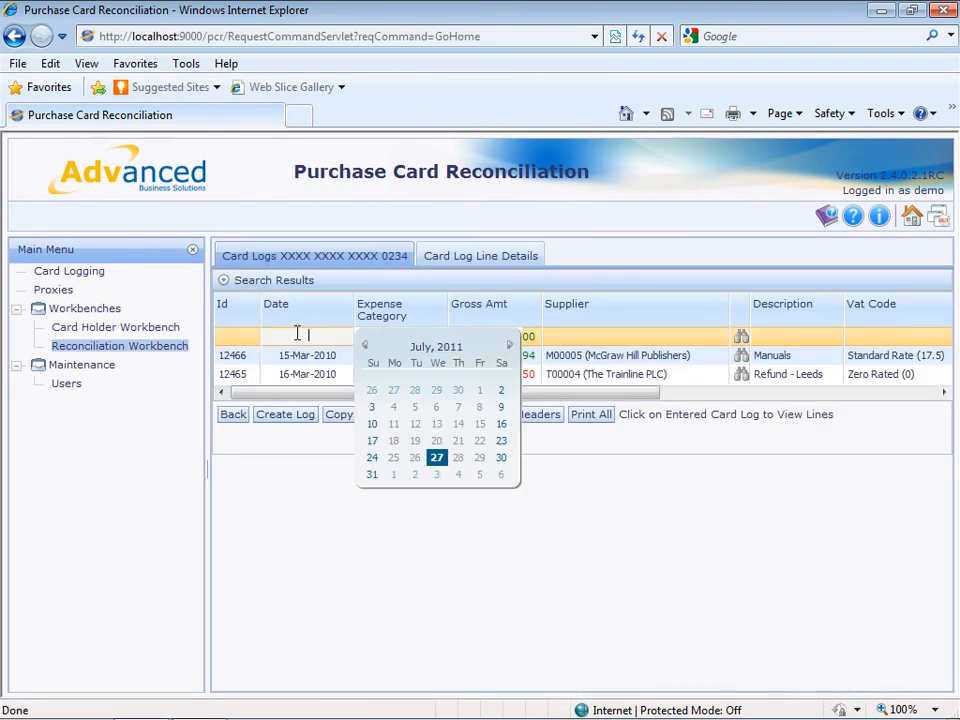
text(19-03-10)
key(Tab)
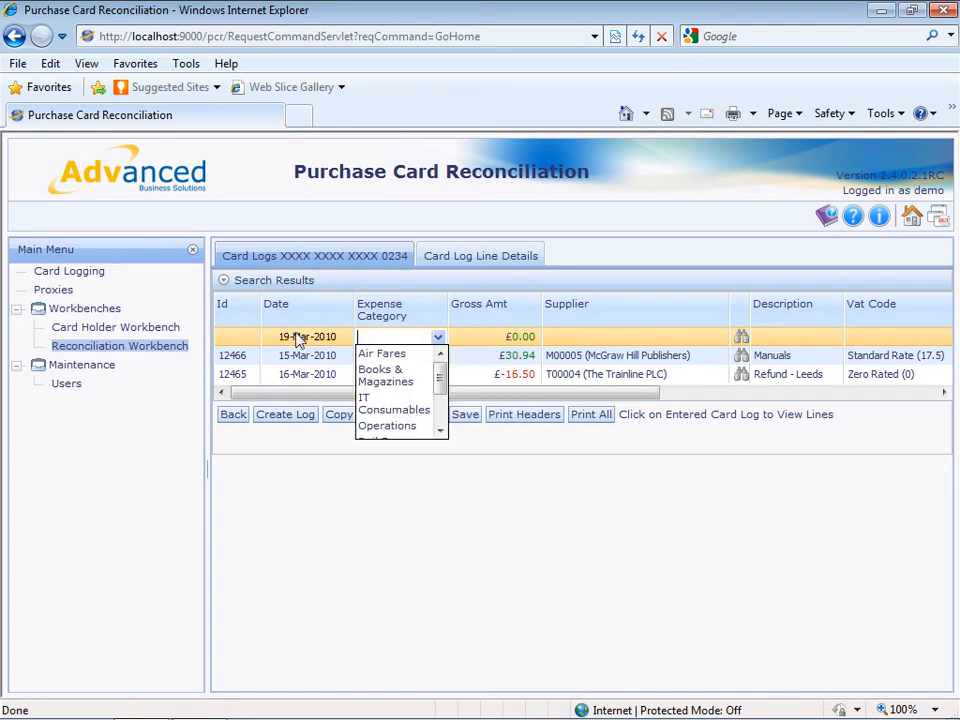
click(398, 379)
click(480, 339)
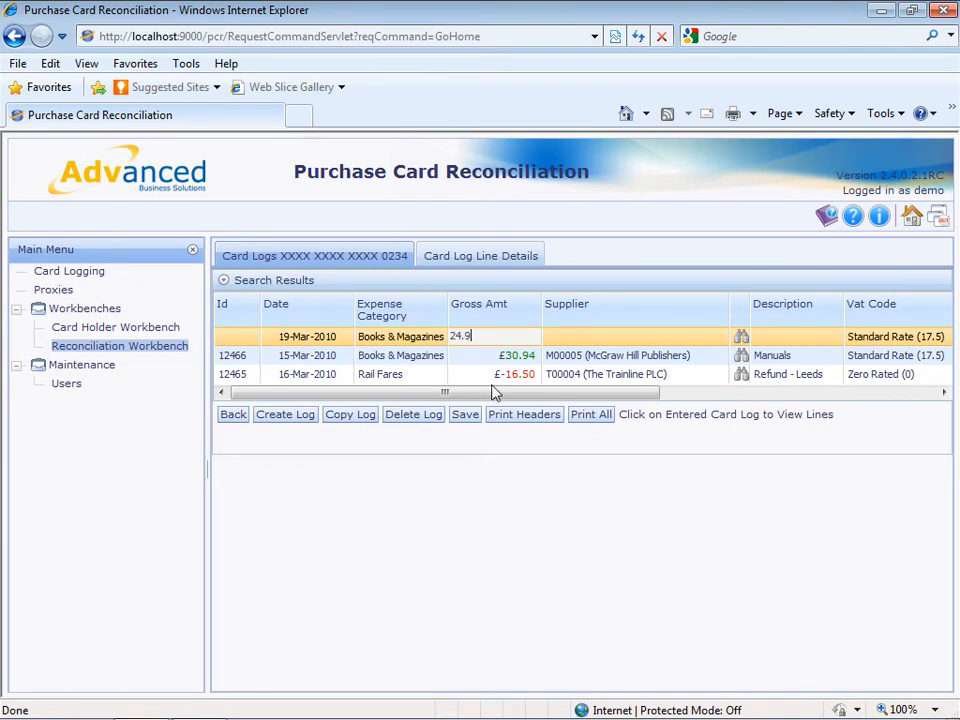
key(Tab)
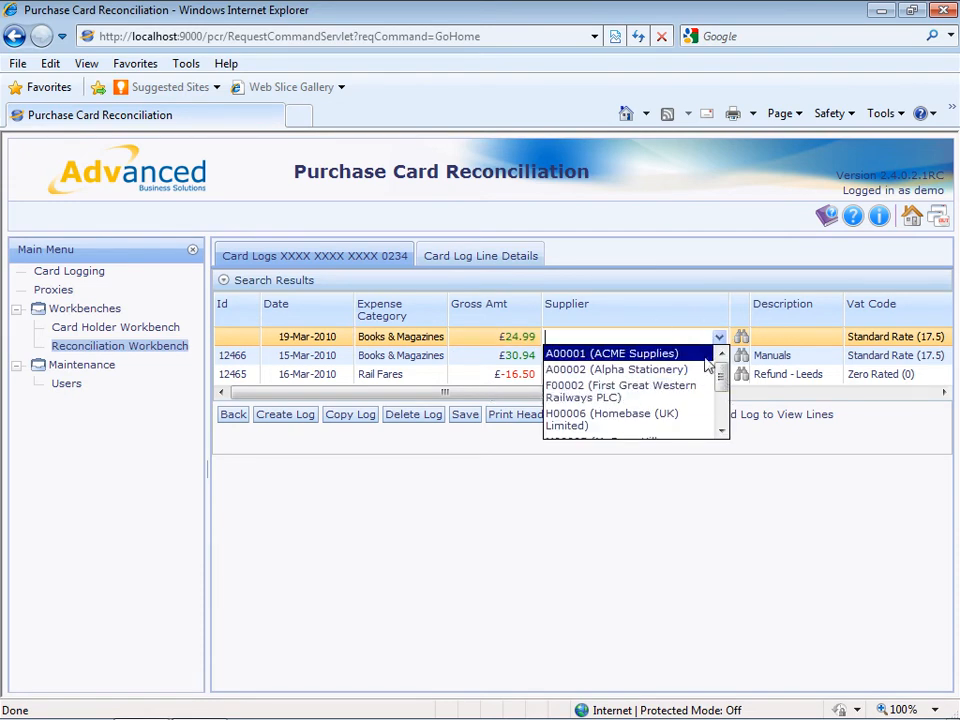
Look up suppliers matching S% and assign S00006 (Signature Books Limited) to the new 19-Mar-2010 log
click(683, 336)
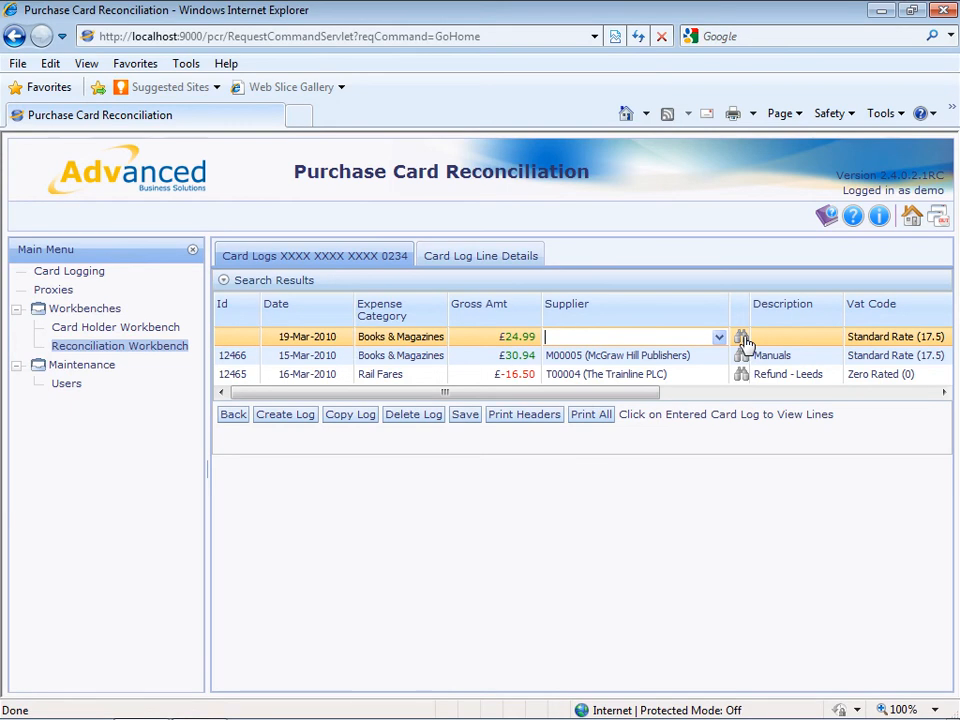
click(742, 339)
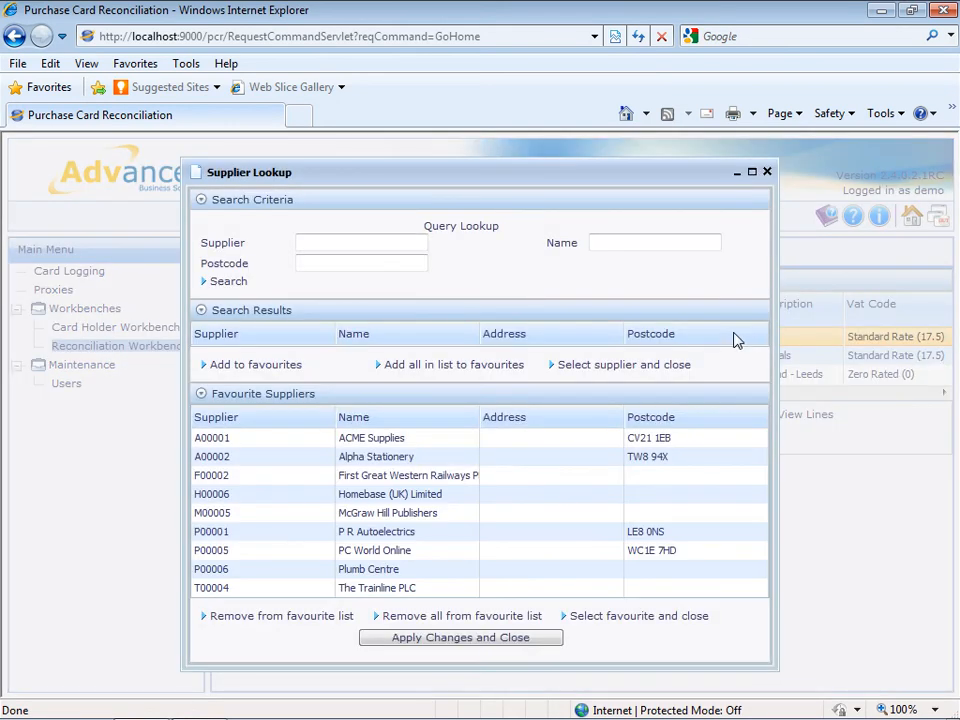
click(315, 242)
click(238, 286)
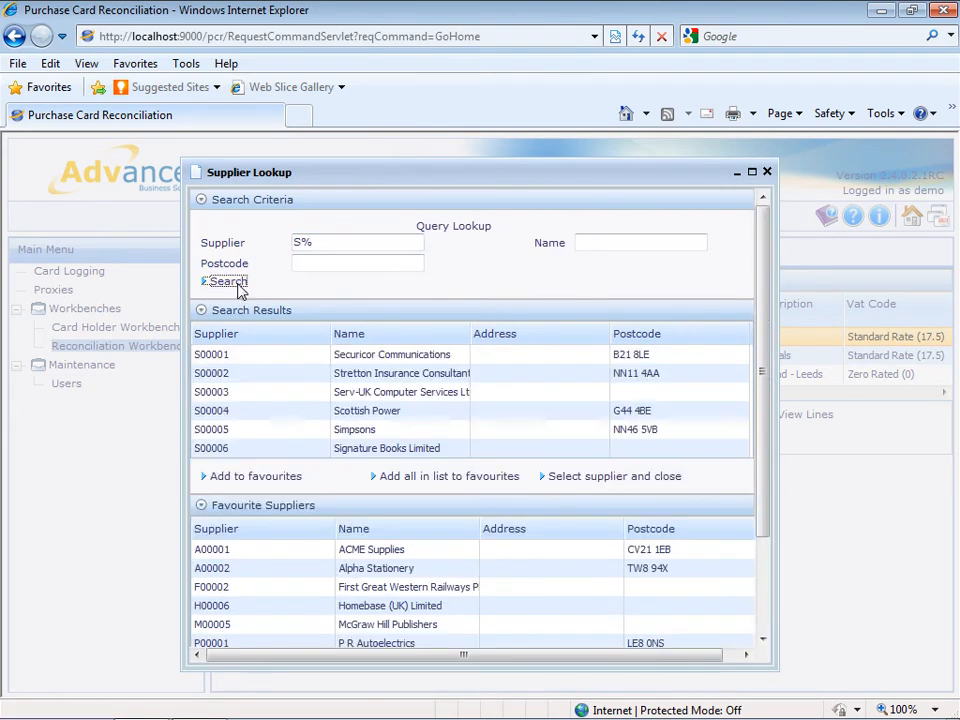
click(256, 450)
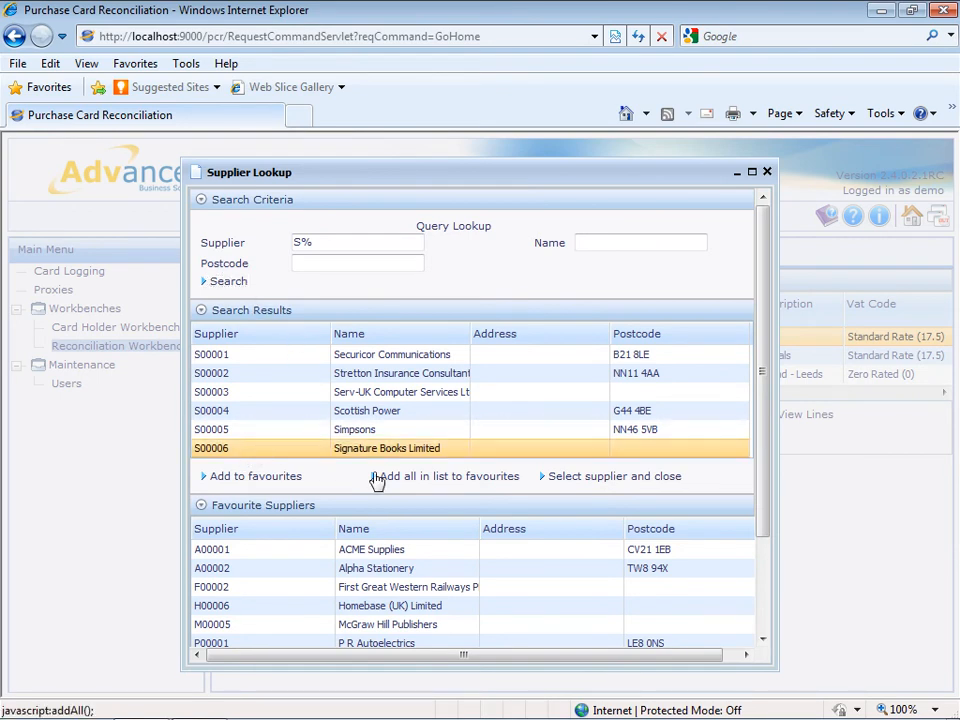
click(610, 478)
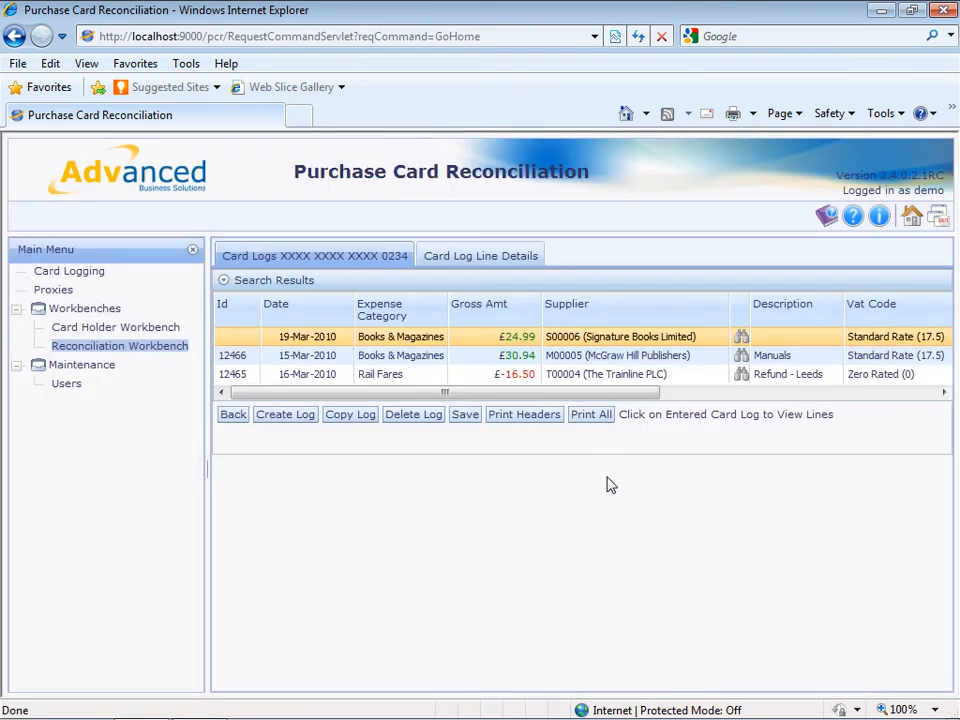
Describe the new 19-Mar-2010 log as Design book and set its VAT code to Zero Rated (0)
click(776, 339)
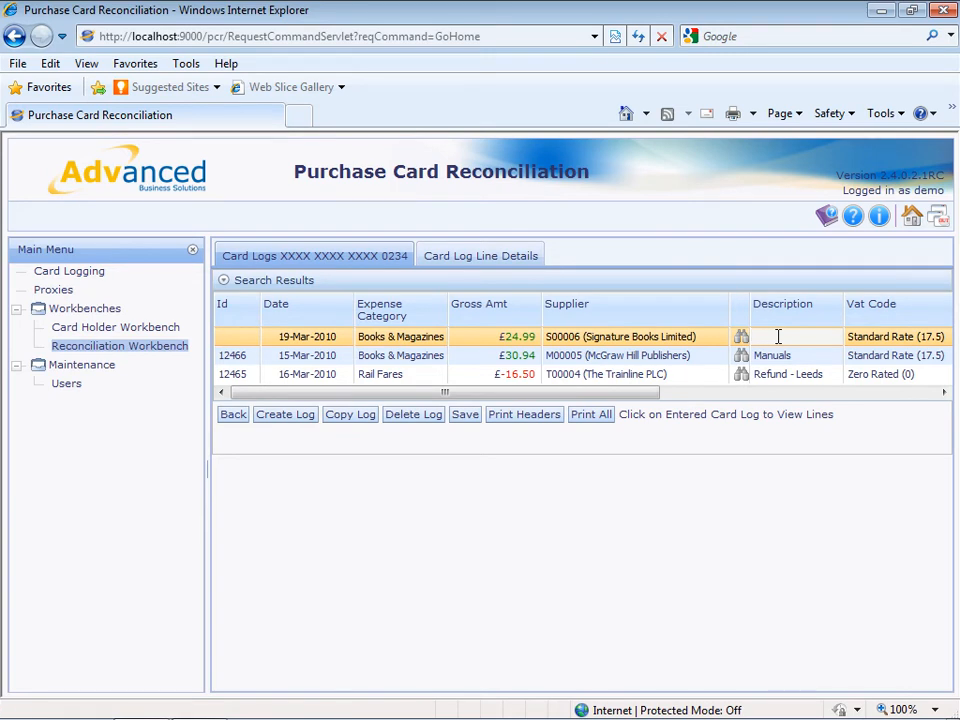
text(Design bo)
key(Tab)
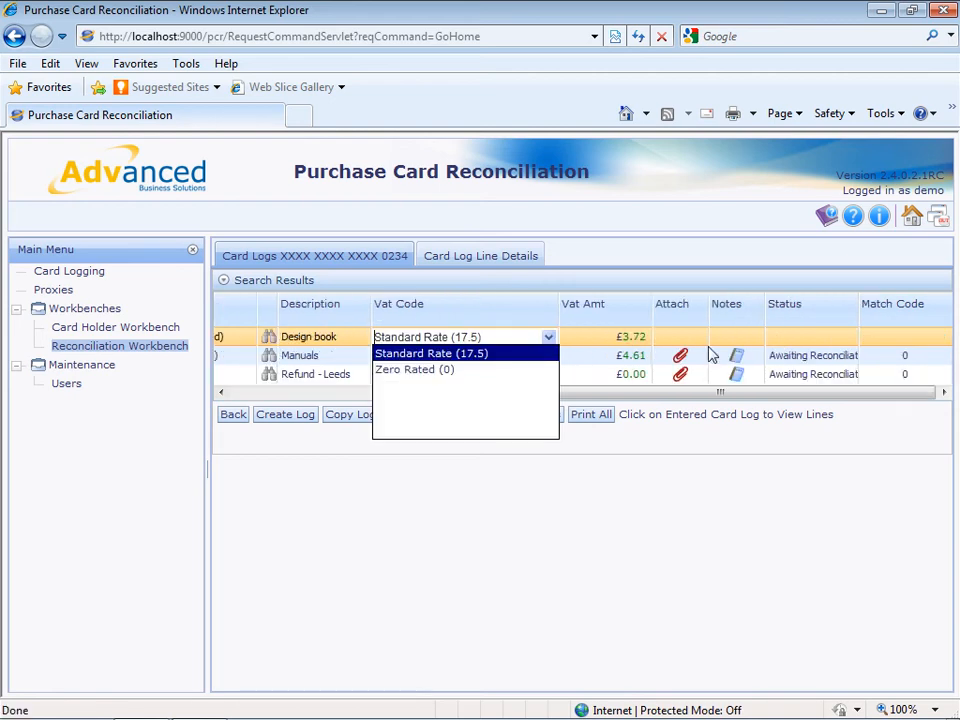
key(Tab)
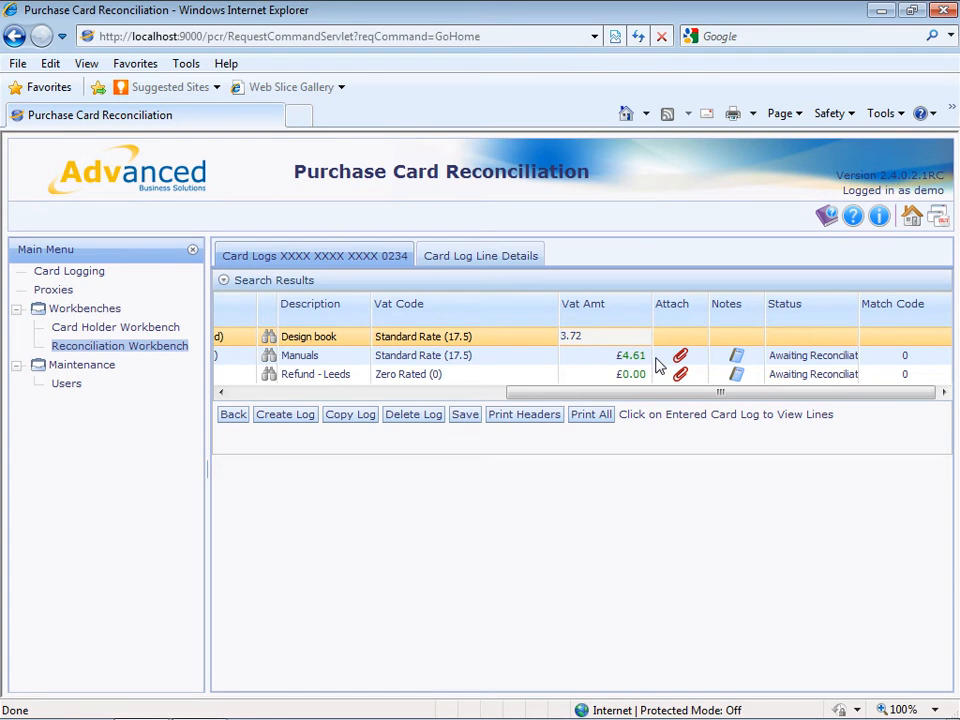
click(456, 339)
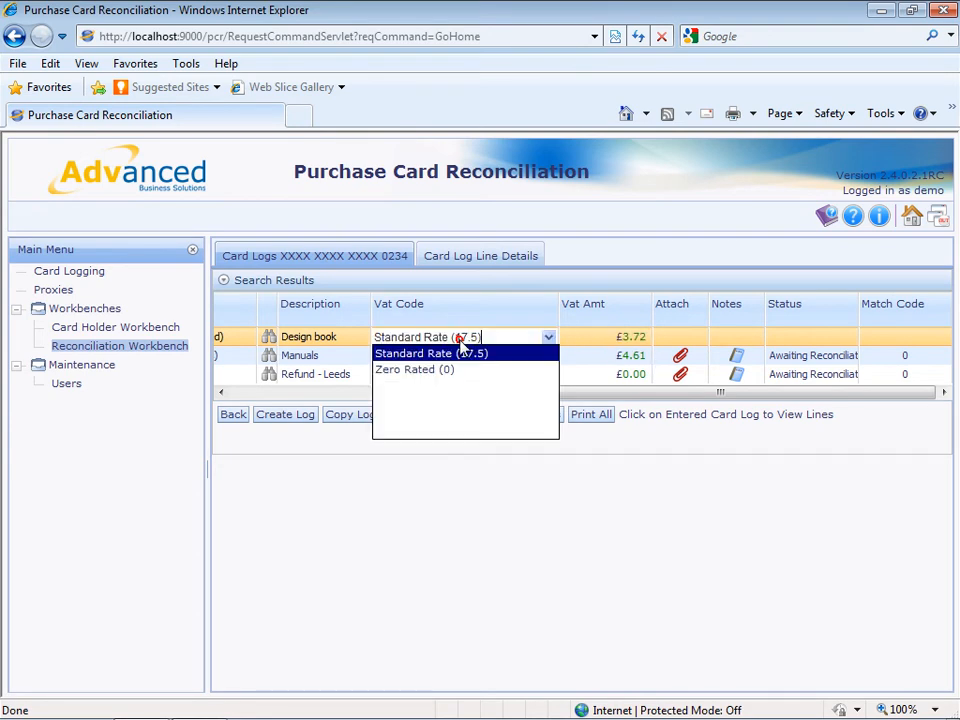
click(456, 370)
key(Tab)
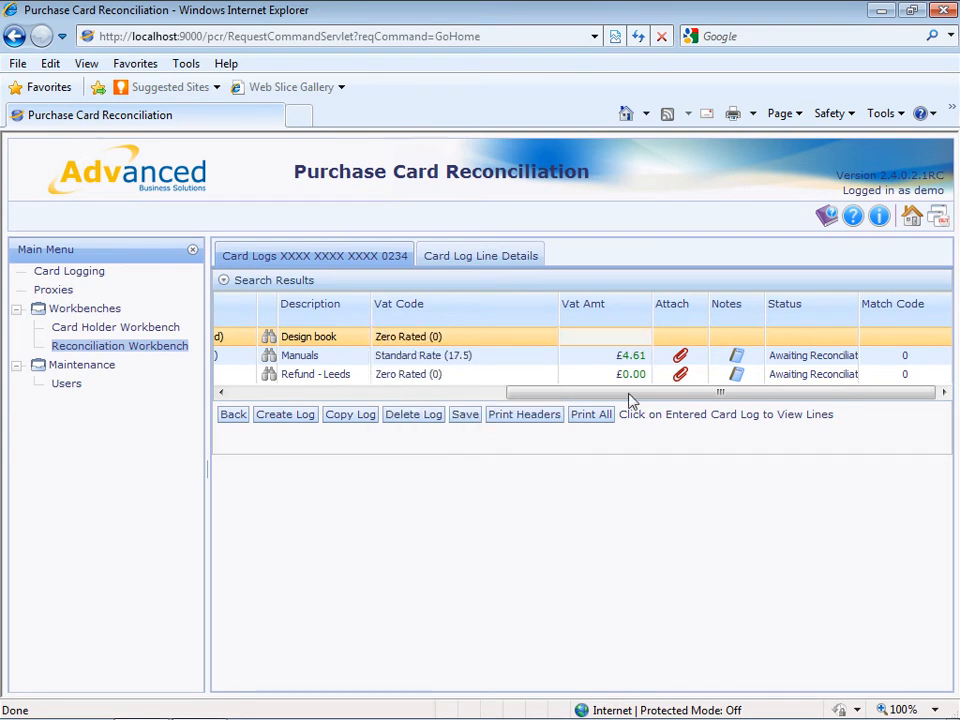
click(630, 468)
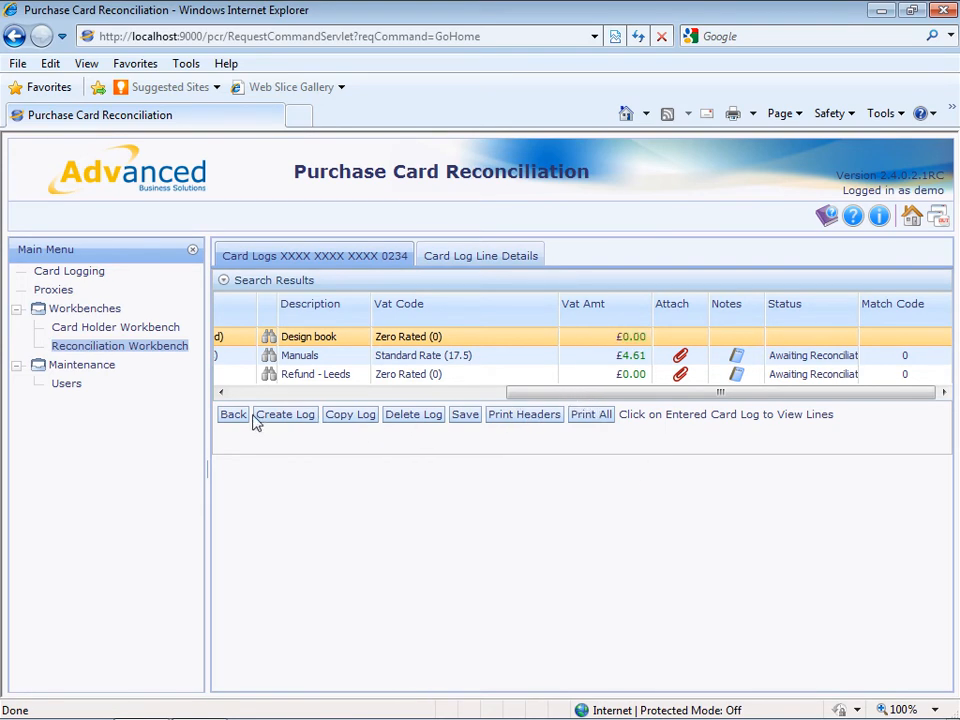
Save the card log and open the reconciliation for the CO-OP billing cycle
click(465, 414)
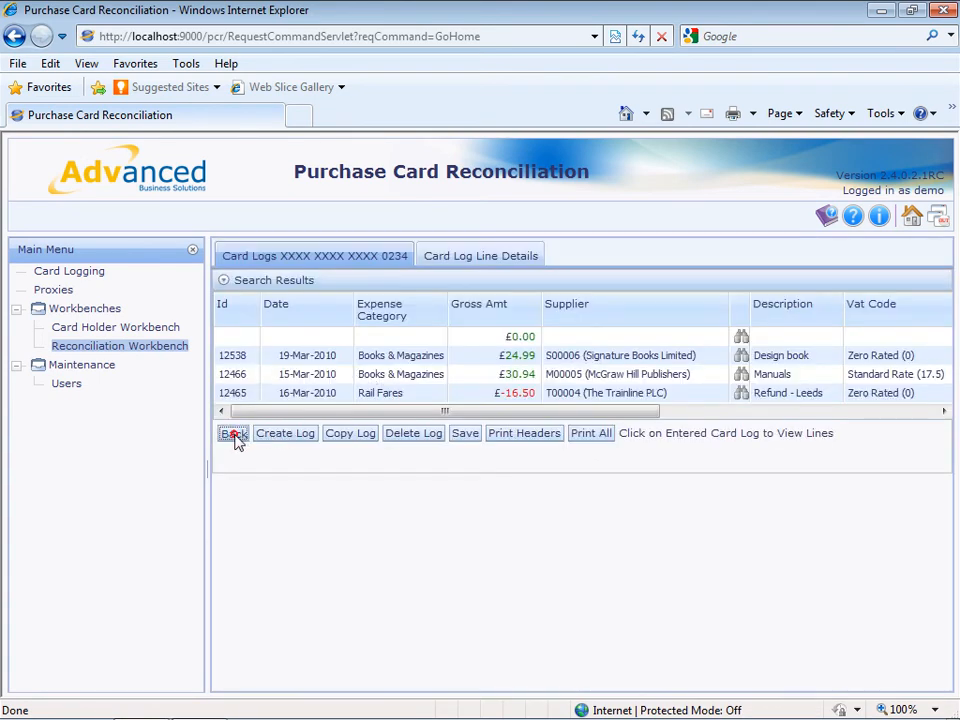
click(233, 434)
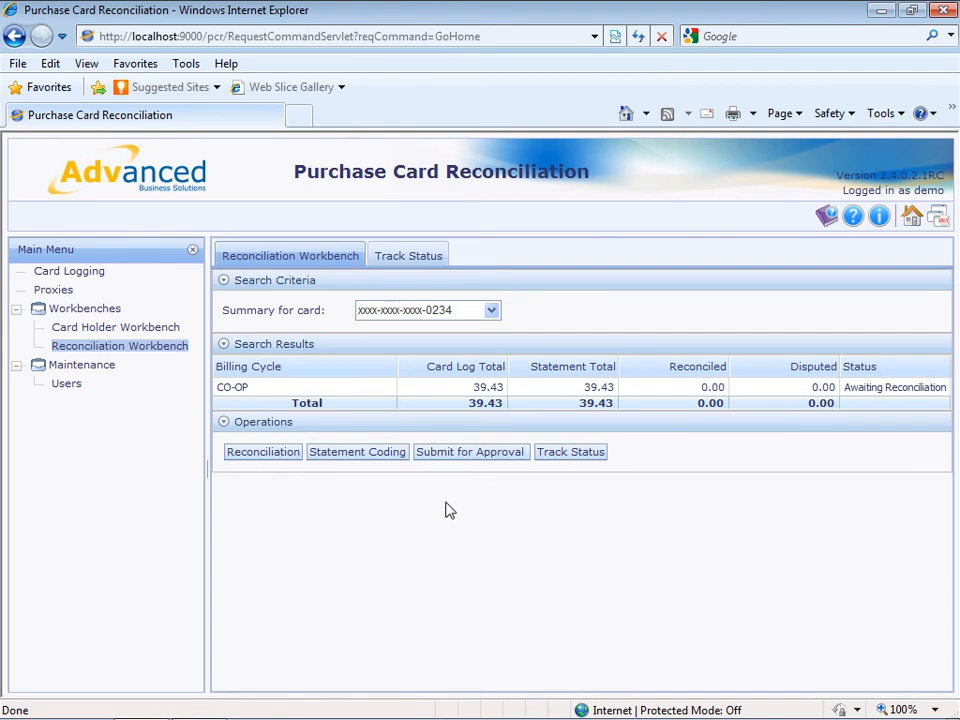
click(347, 387)
click(278, 455)
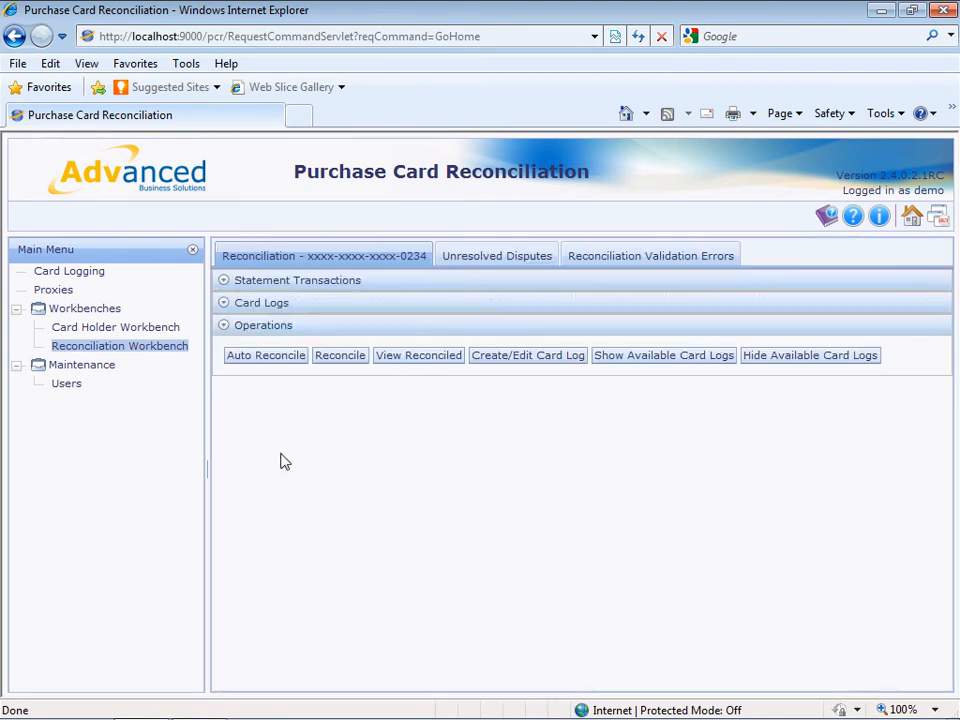
Try to reconcile all three CO-OP statement transactions against all three card logs in one go
click(338, 337)
click(338, 356)
click(339, 375)
click(338, 457)
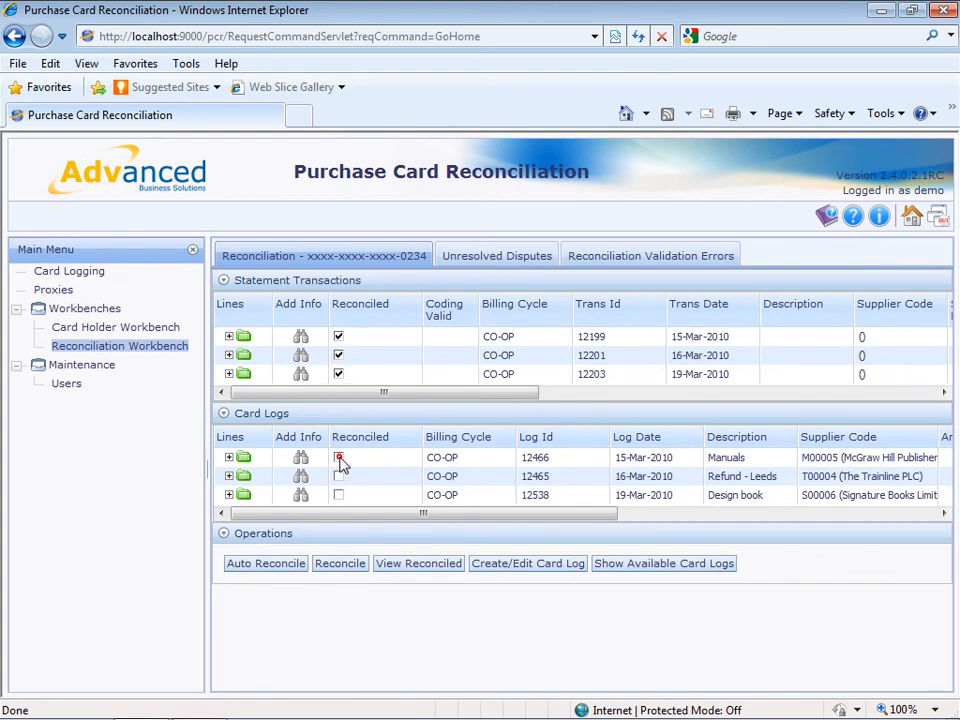
click(338, 476)
click(338, 495)
click(340, 563)
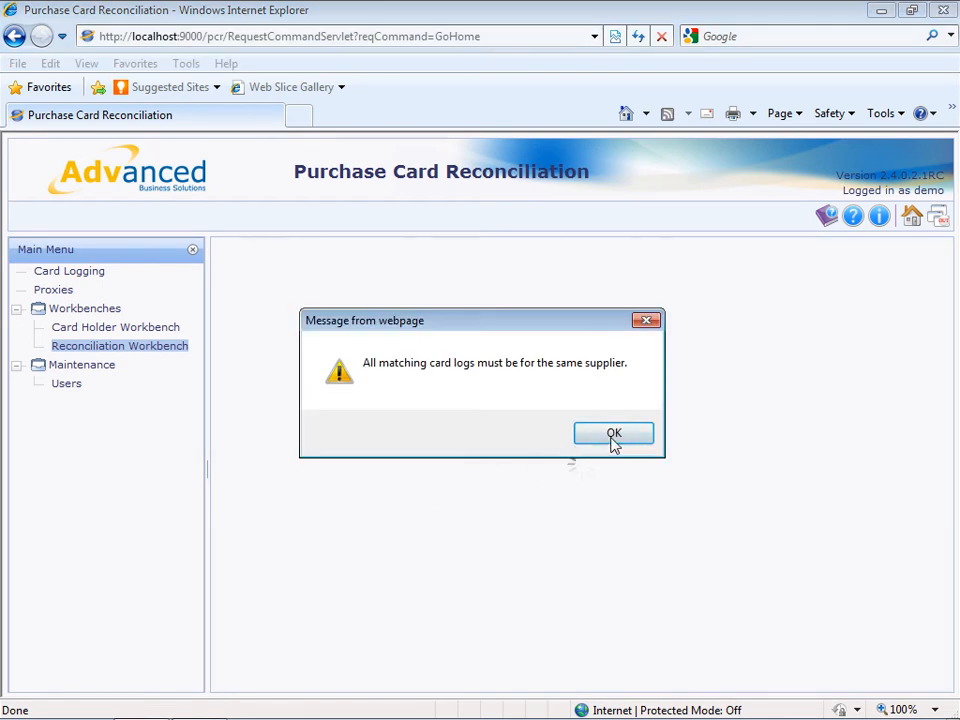
click(614, 435)
Limit the selection to the 15-Mar-2010 transaction and the Manuals log, and reconcile that pair
click(338, 476)
click(338, 495)
click(338, 374)
click(338, 355)
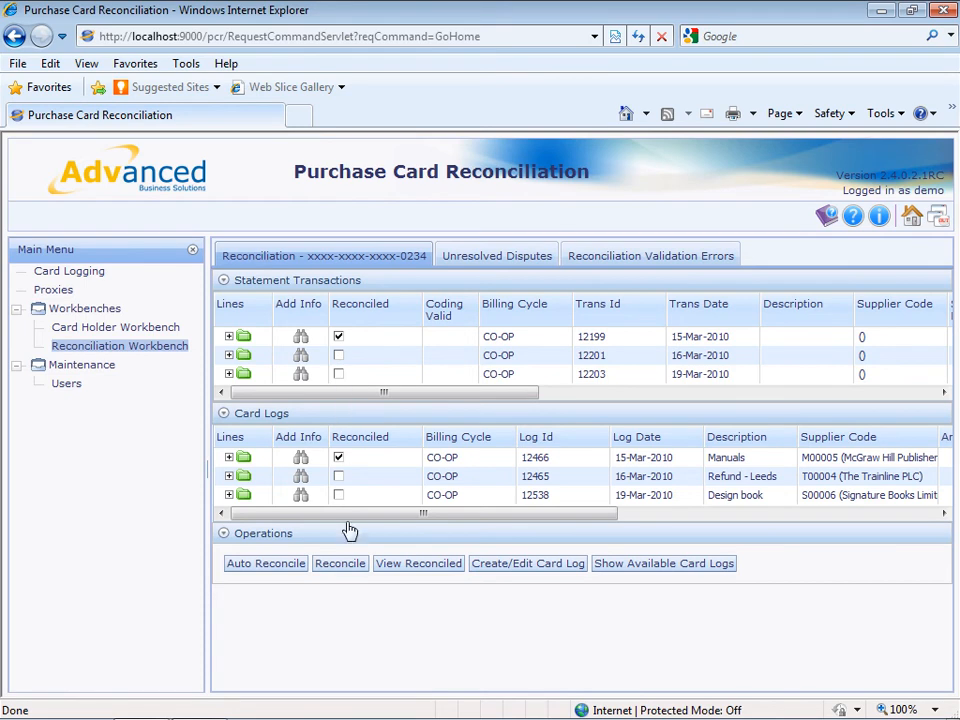
click(342, 564)
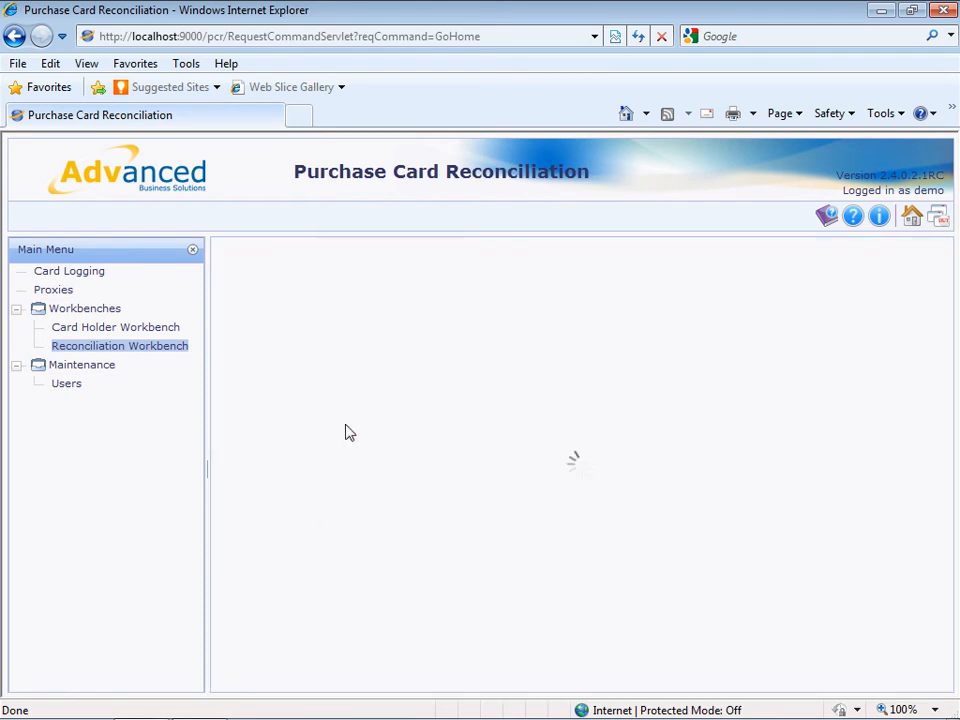
Reconcile the 16-Mar-2010 transaction with the Refund - Leeds log, and the 19-Mar-2010 transaction with the Design book log
click(338, 336)
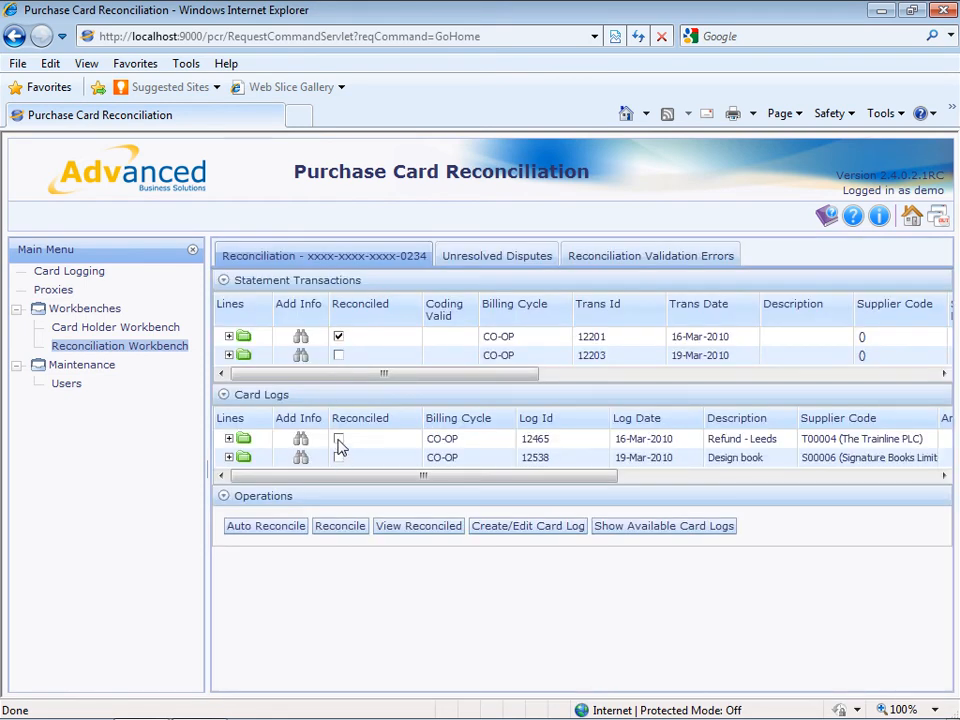
click(338, 439)
click(347, 527)
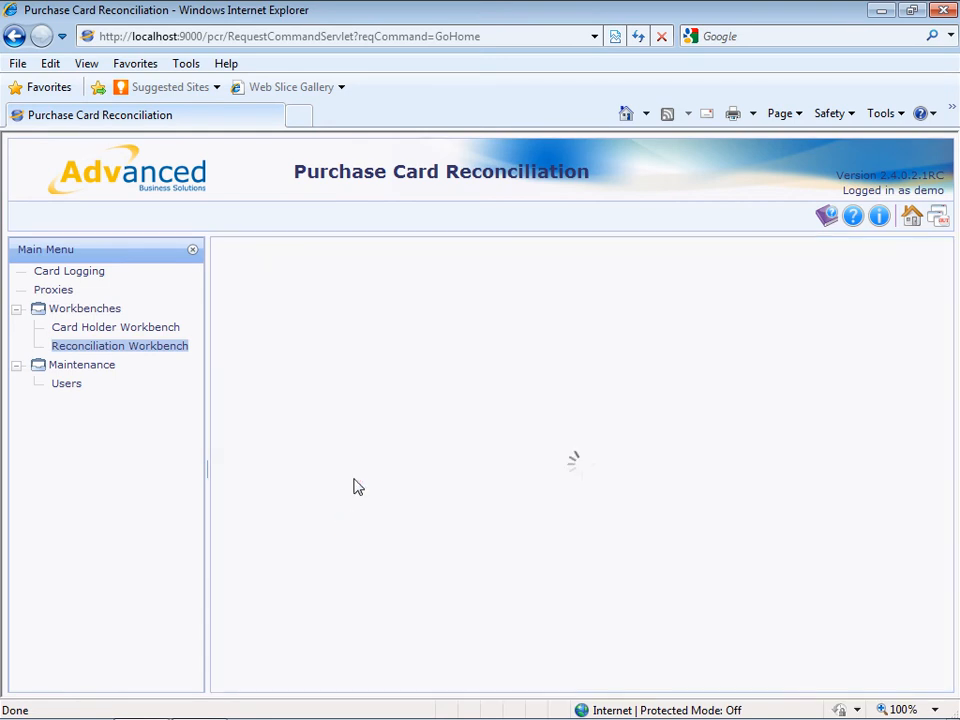
click(338, 336)
click(338, 421)
click(340, 490)
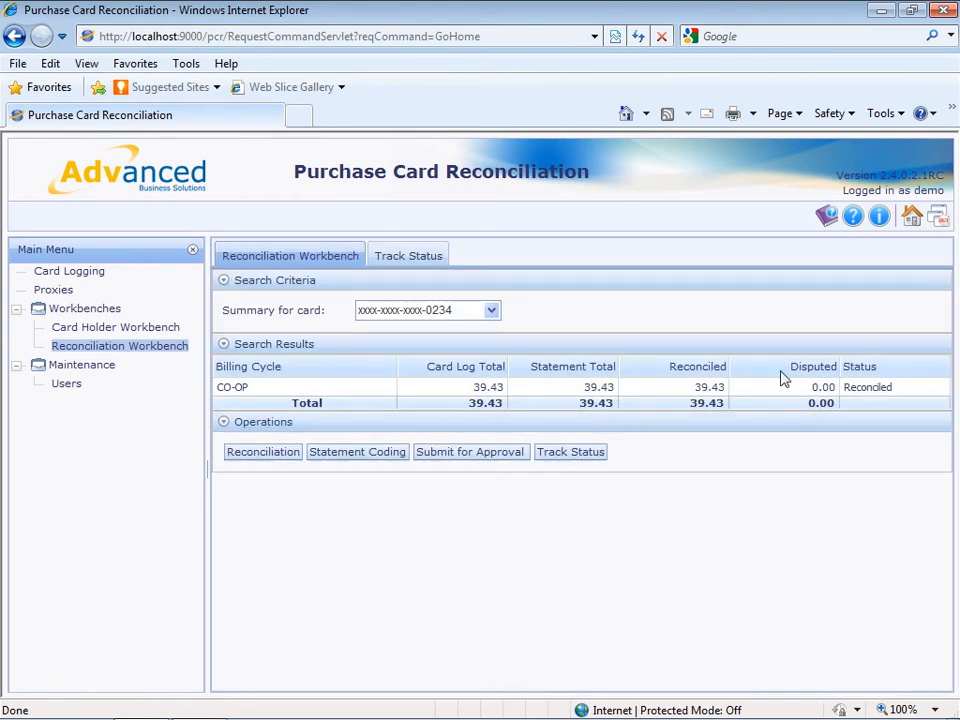
Submit the CO-OP statement for approval and return to the Reconciliation Workbench
click(358, 390)
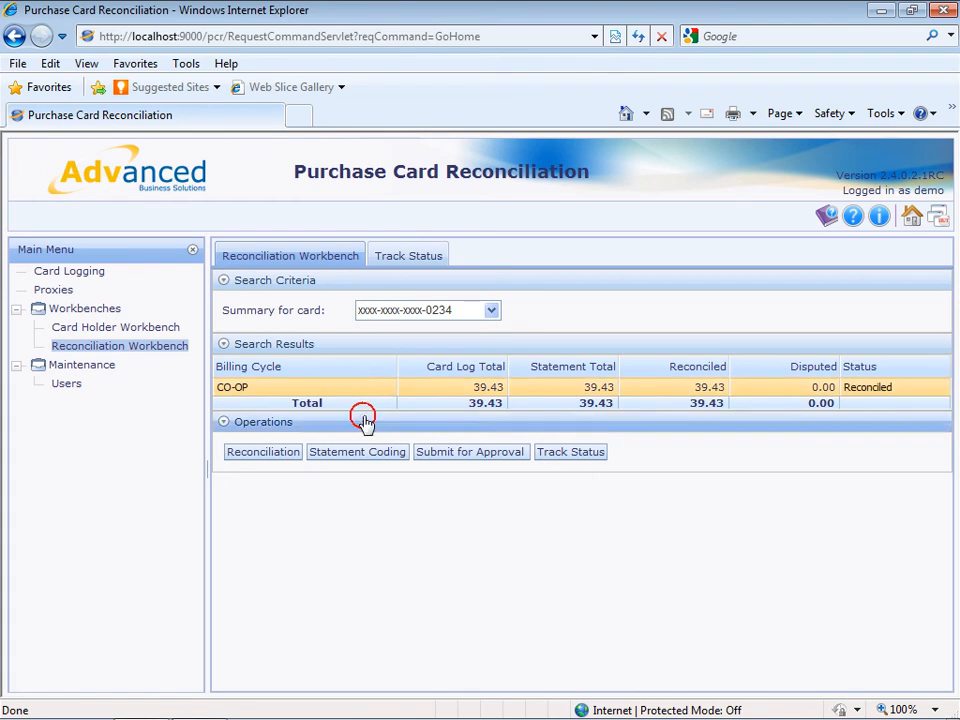
click(441, 455)
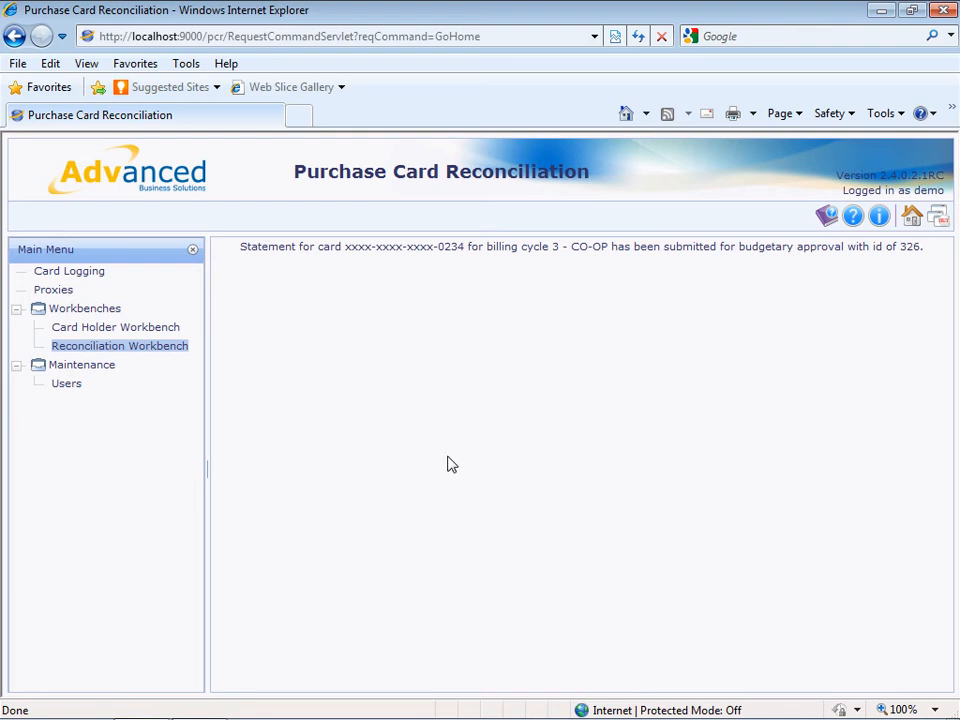
click(158, 350)
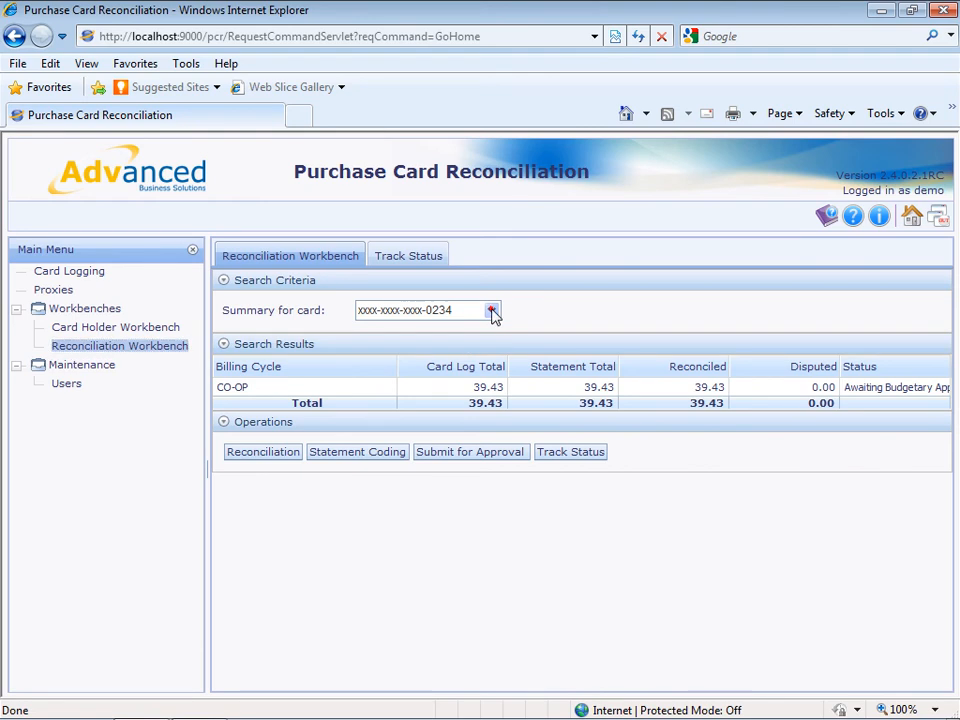
Show the summary for the second card in the list and open the card logs of its BC VCF4 billing cycle
click(492, 312)
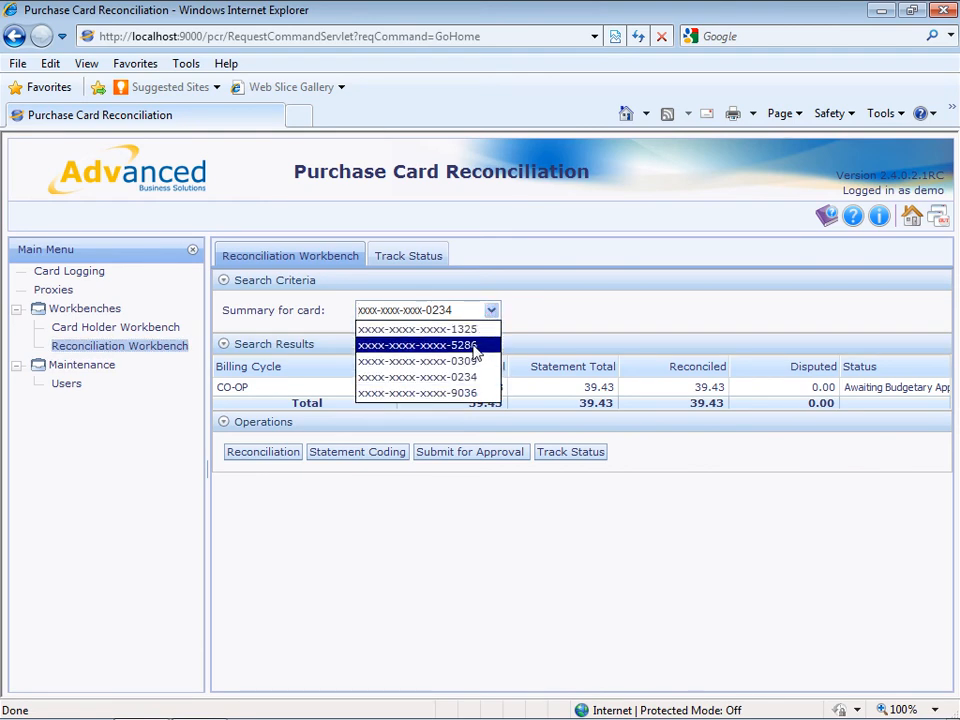
click(476, 346)
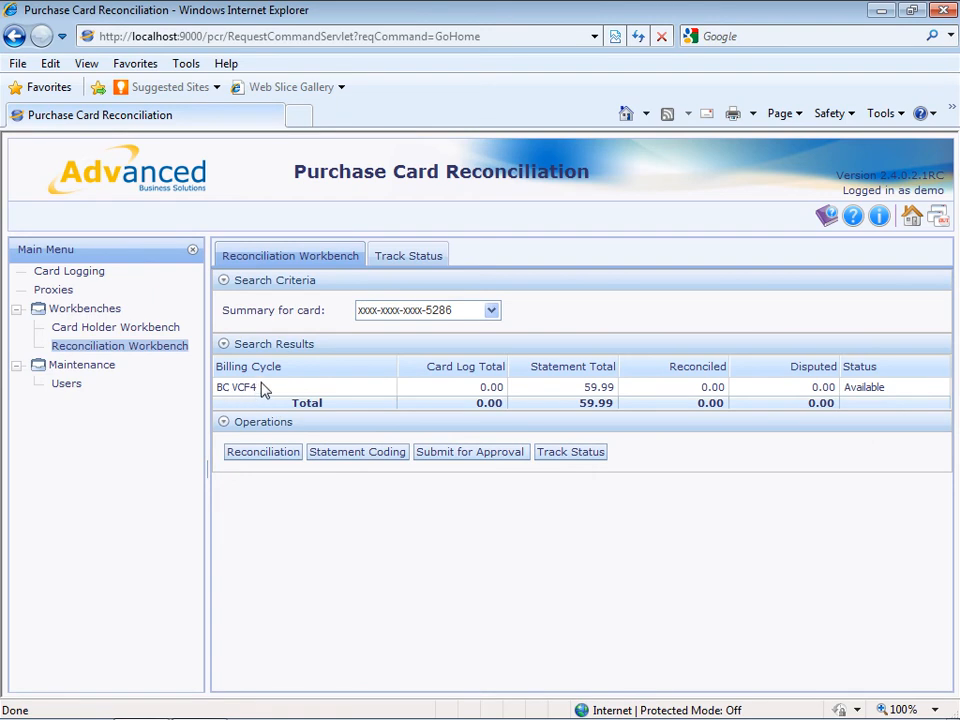
click(491, 389)
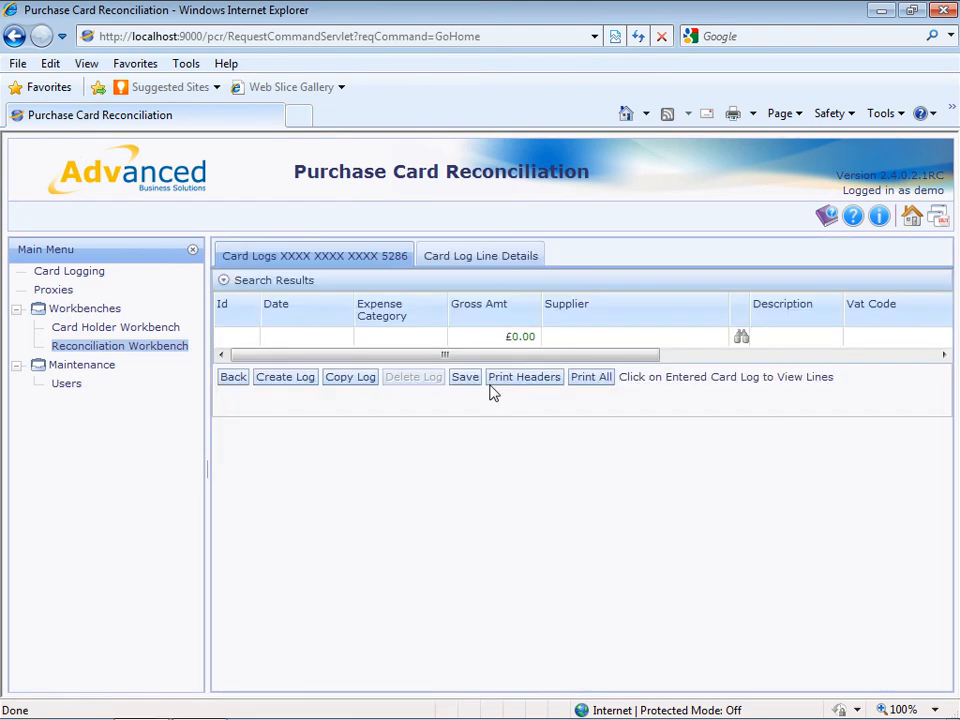
Enter a new card log dated 25-Jun-2010 under IT Consumables with gross amount 59.99
click(309, 336)
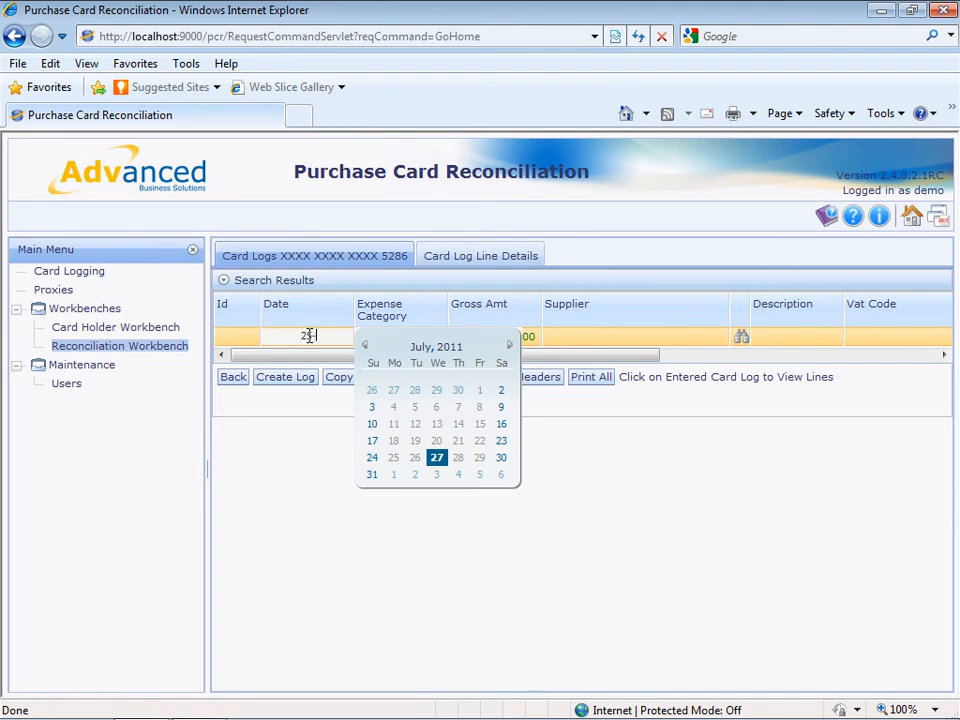
text(-Jun-2010)
key(Tab)
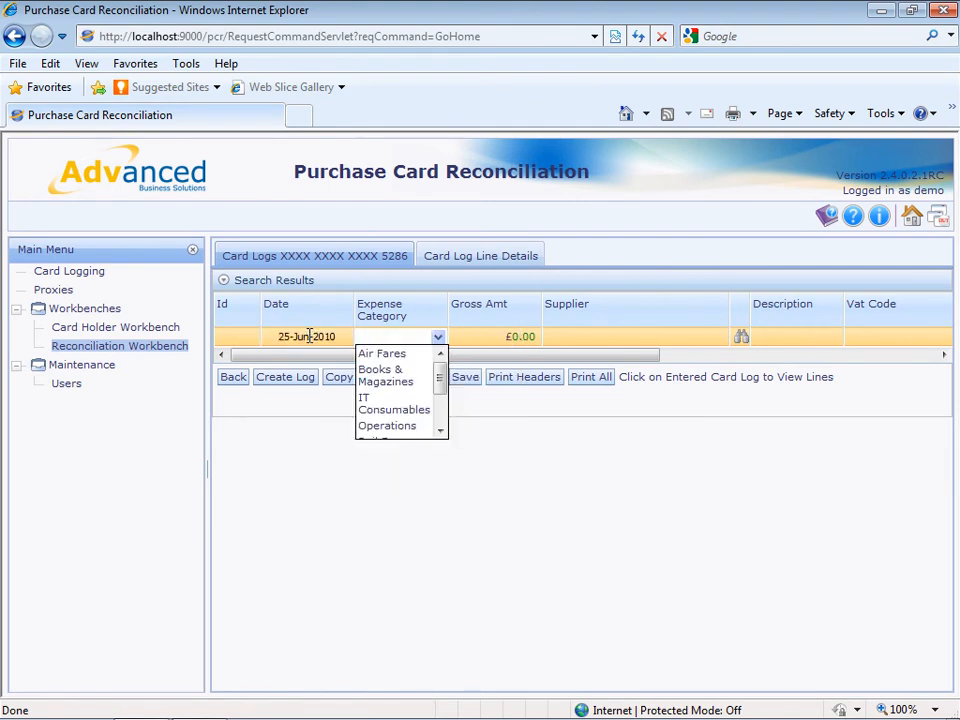
click(394, 404)
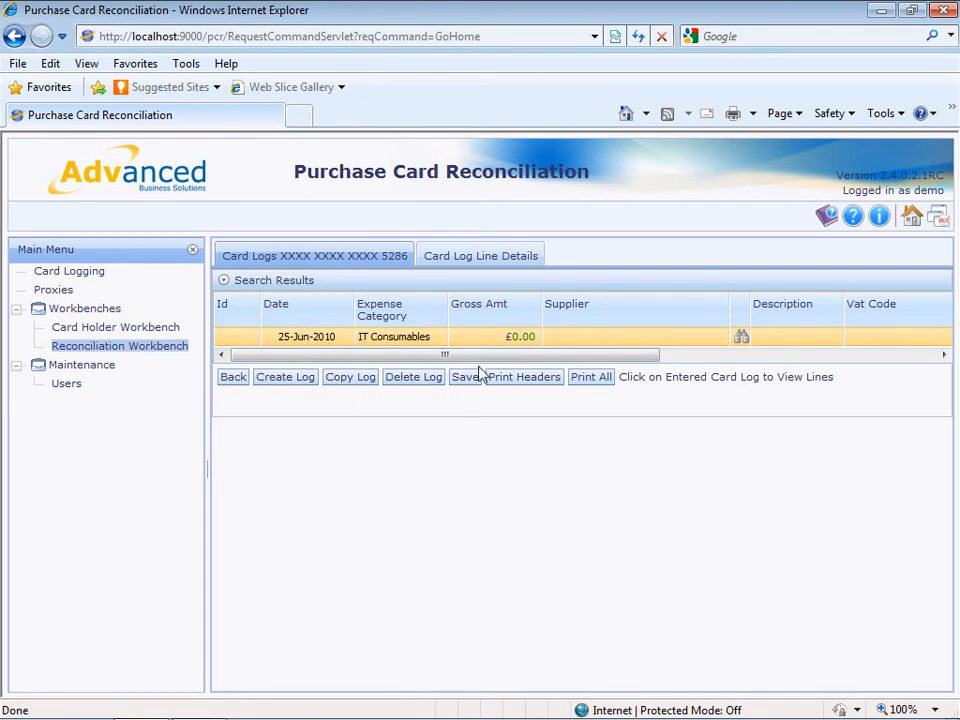
key(Tab)
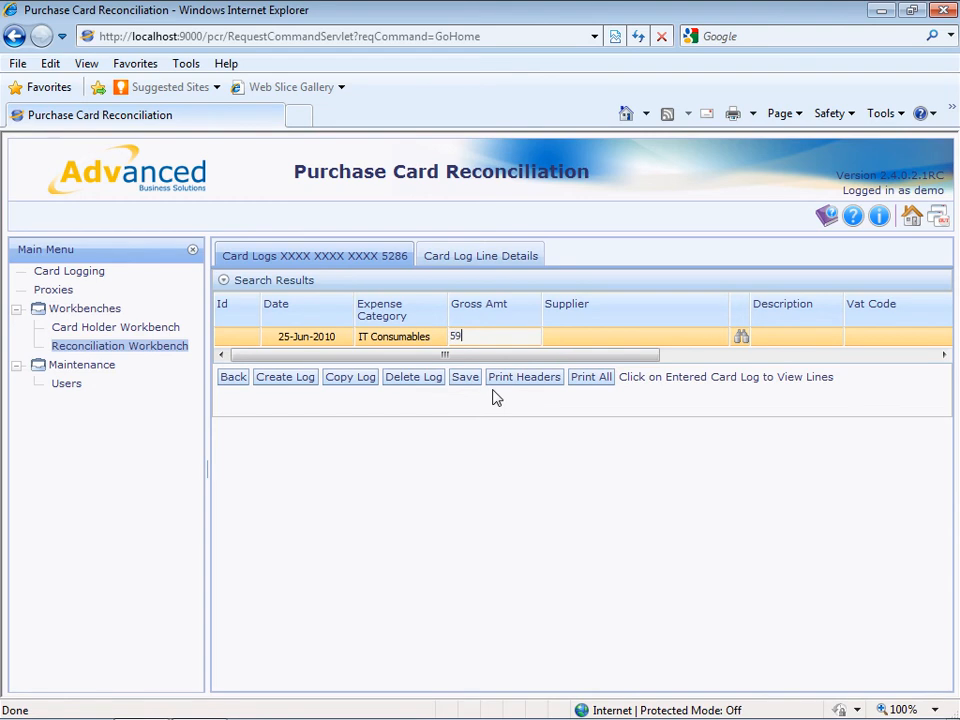
key(Tab)
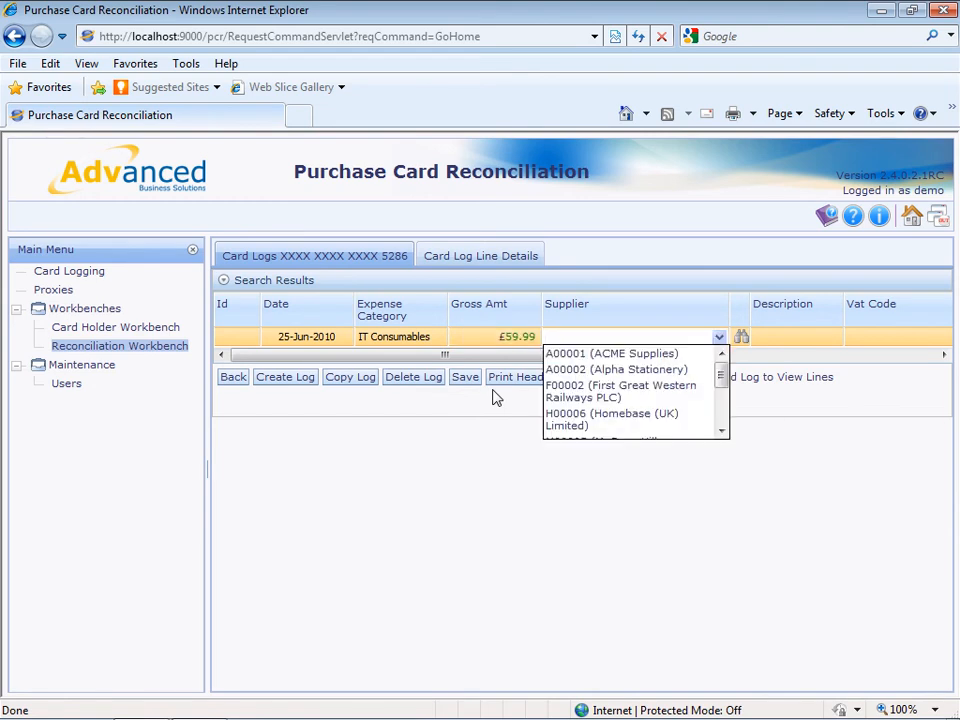
Assign supplier P00005 (PC World Online) to the log, with description Router and VAT code Standard Rate (17.5)
drag(721, 378, 722, 403)
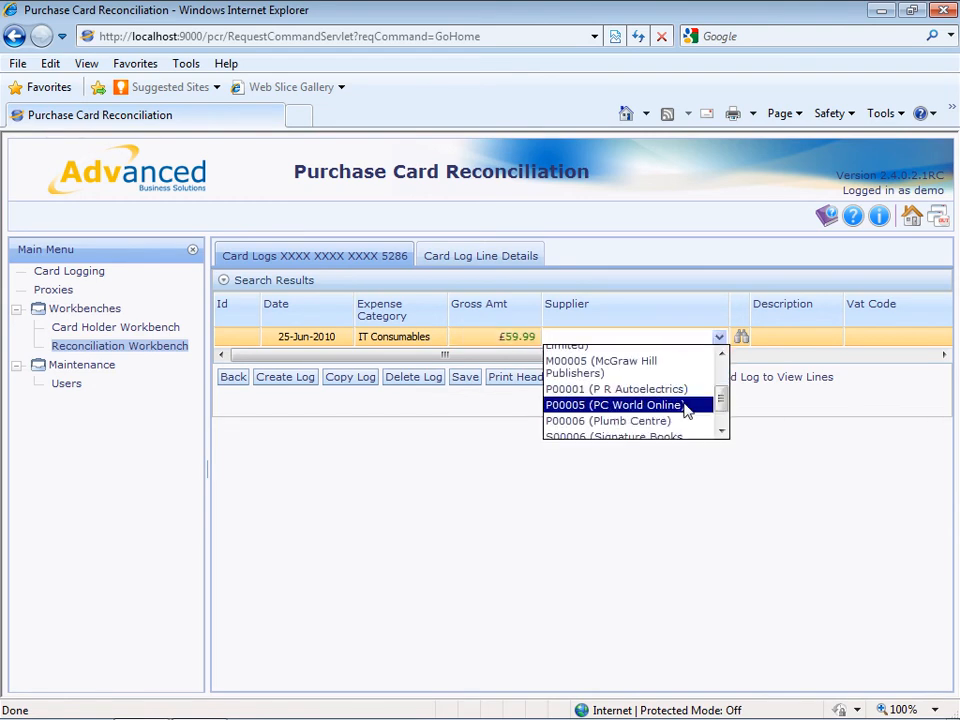
click(689, 405)
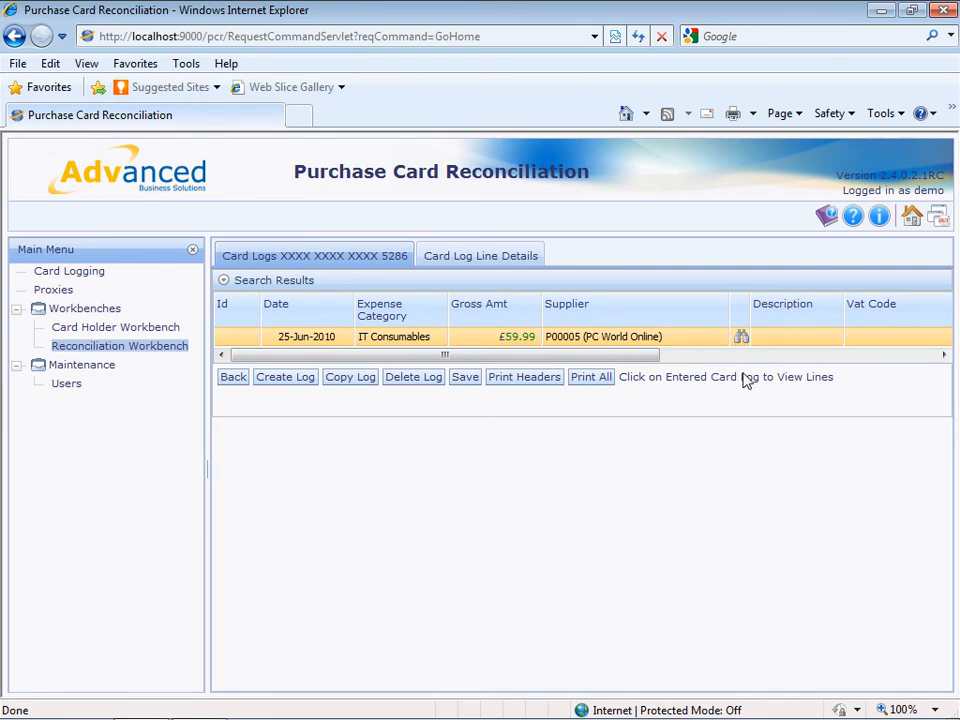
click(777, 338)
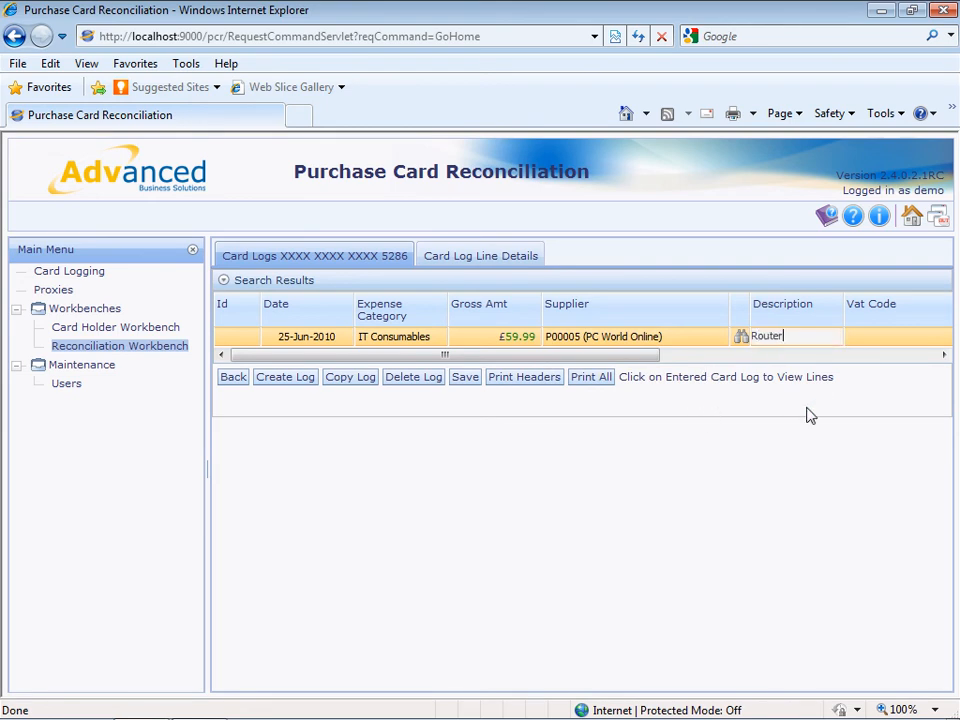
text(Router)
key(Tab)
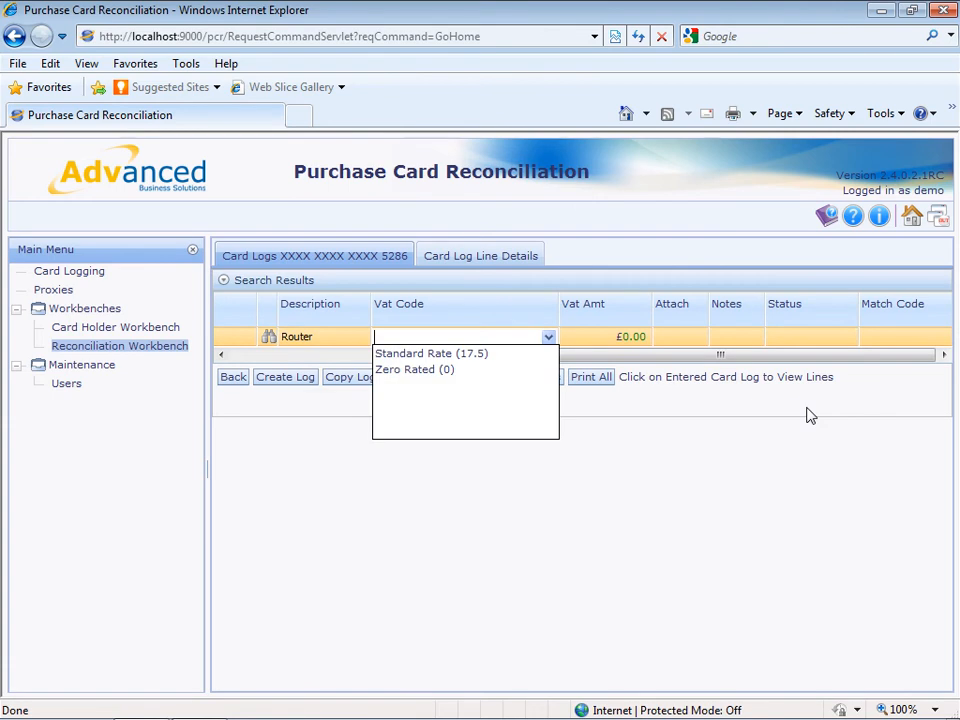
click(505, 357)
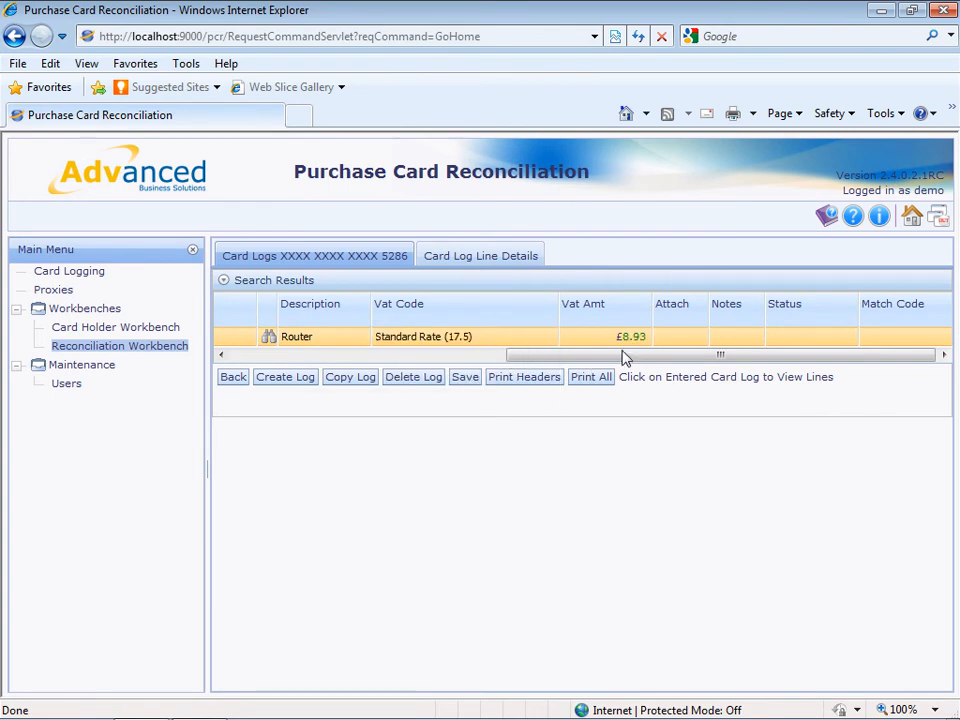
Save the Router log, return to the workbench and select the BC VCF4 billing cycle
click(465, 381)
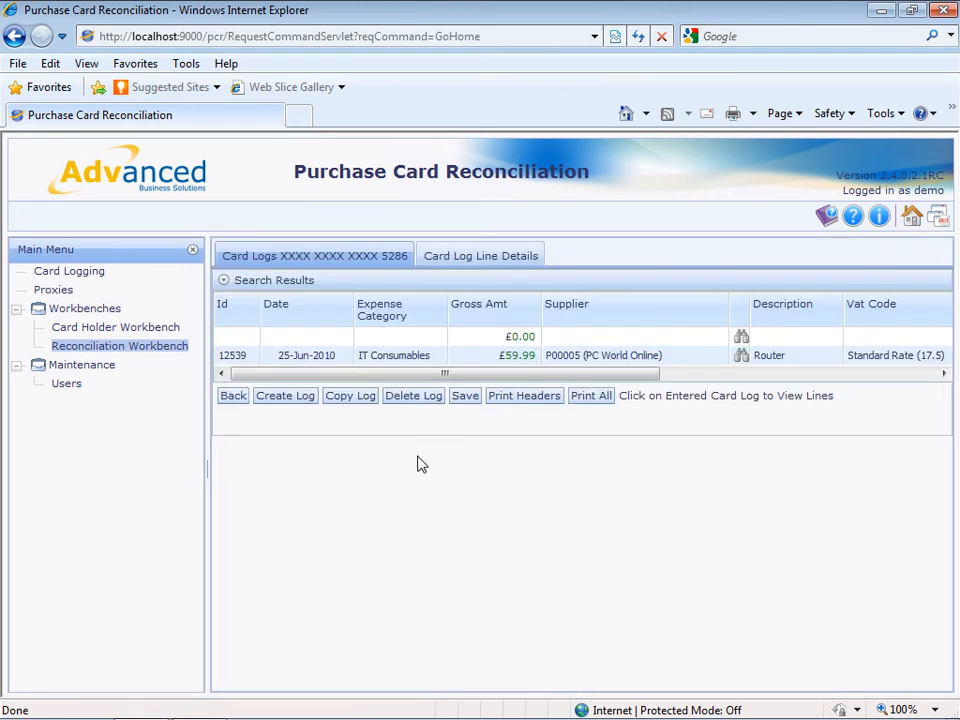
click(233, 396)
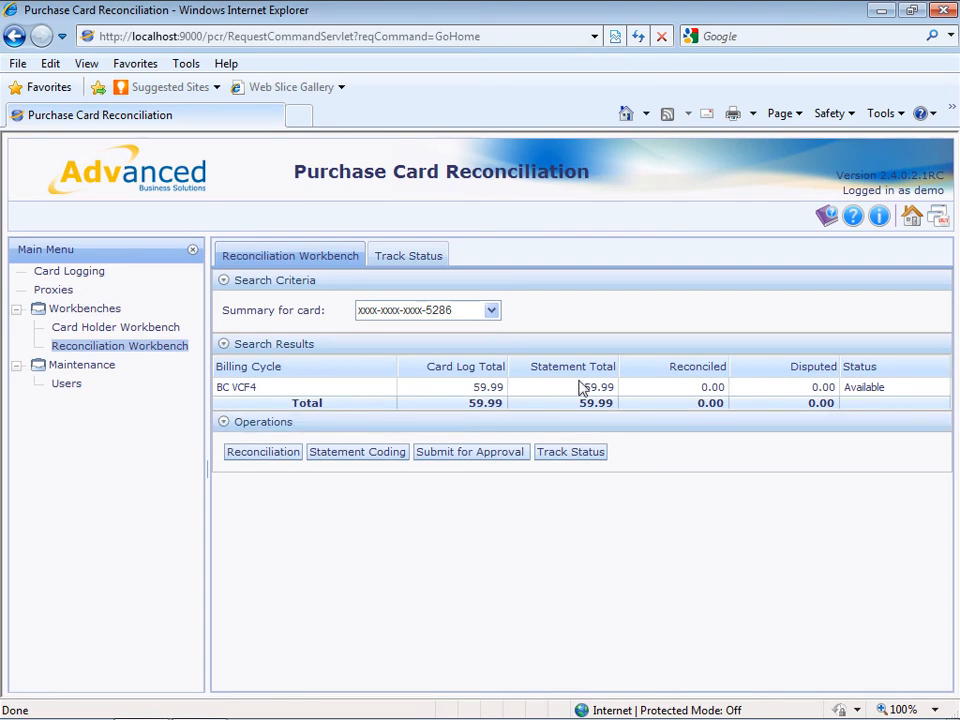
click(356, 390)
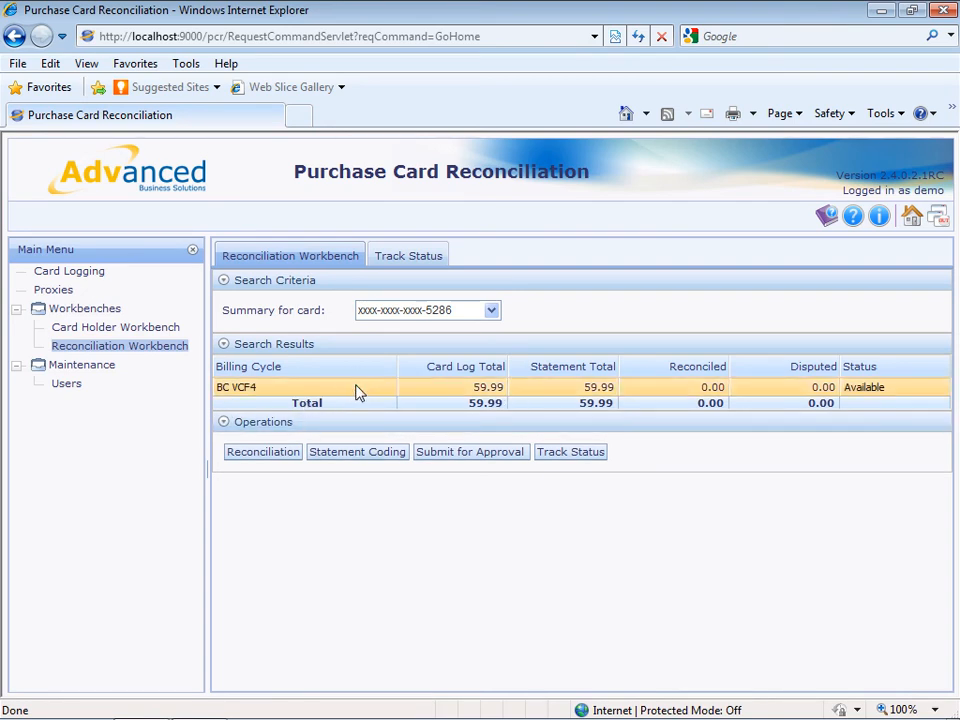
Submit the selected BC VCF4 statement for approval
click(465, 455)
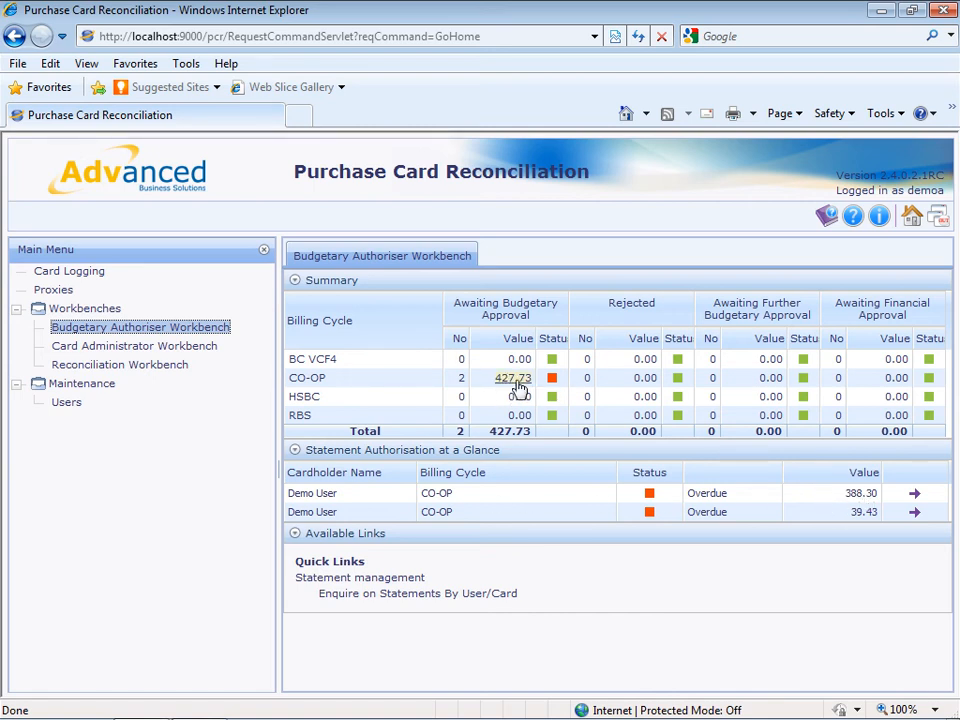
As budgetary authoriser, open the 388.30 CO-OP statement, review its transaction columns and approve it
click(526, 497)
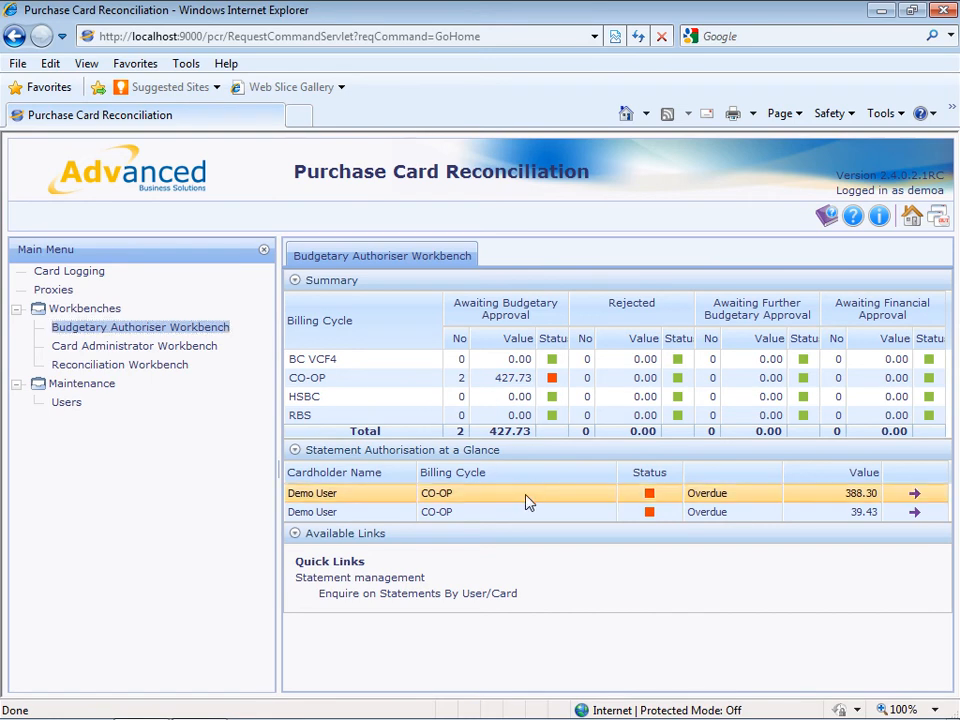
click(916, 496)
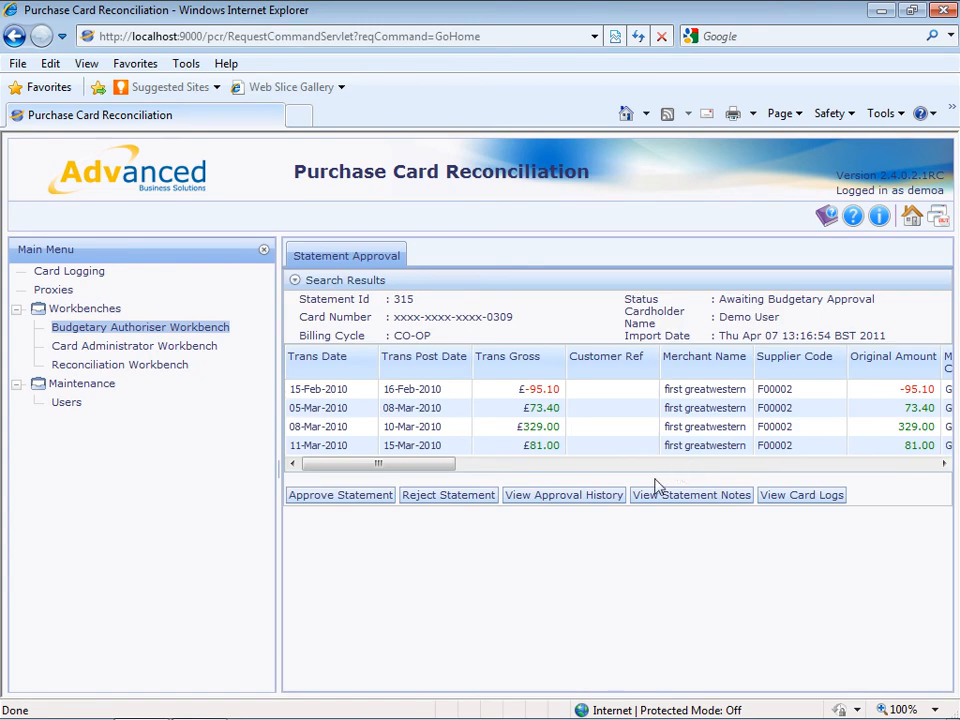
drag(411, 467, 773, 459)
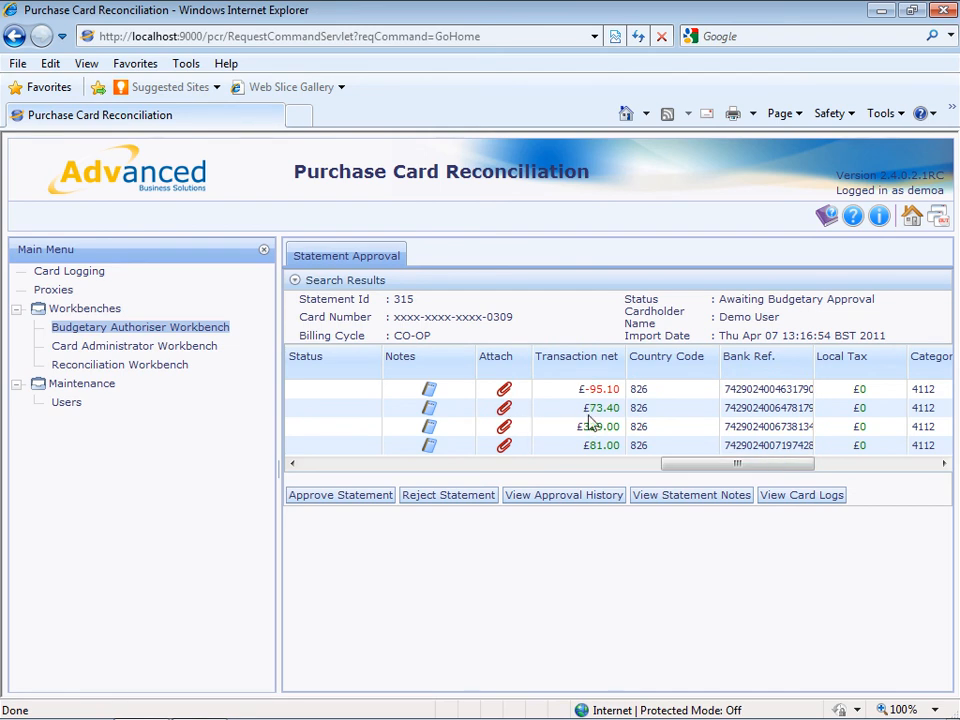
drag(703, 468, 598, 466)
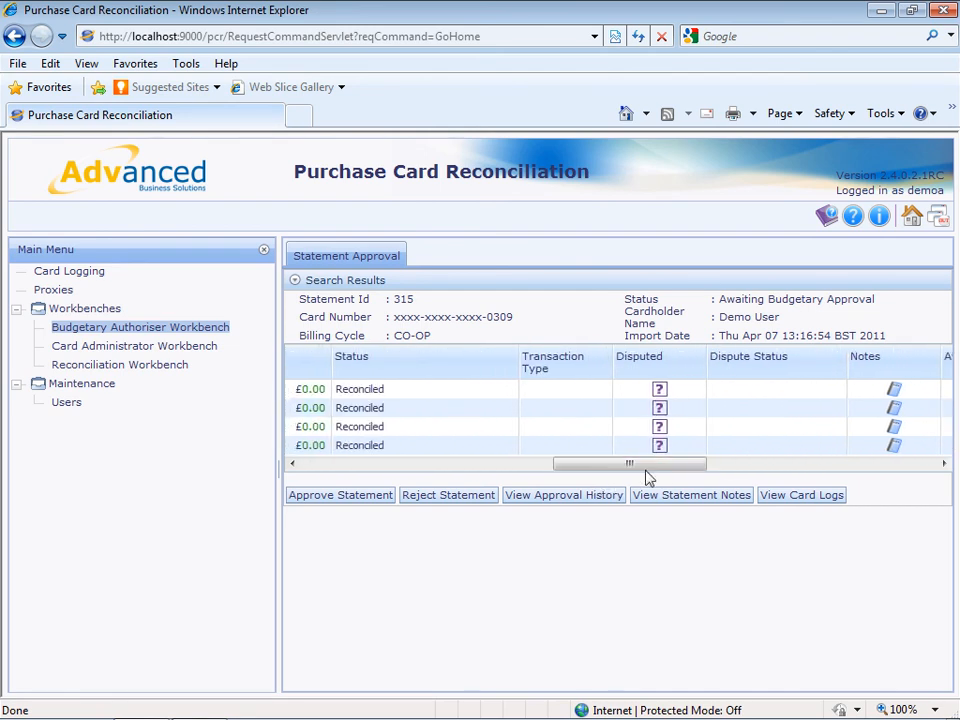
drag(649, 467, 350, 498)
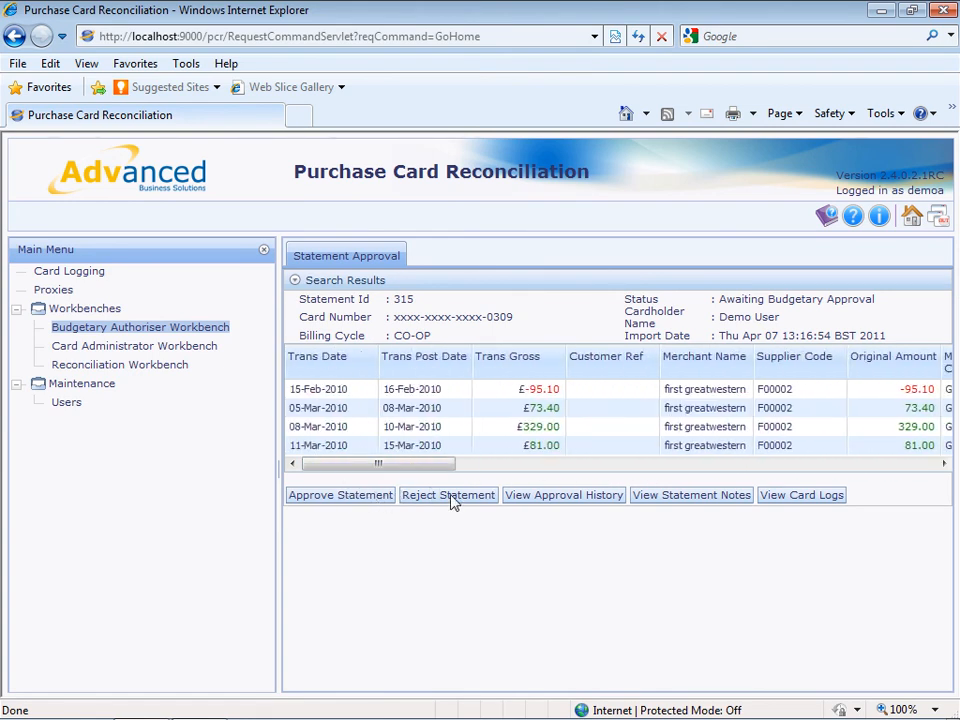
click(341, 495)
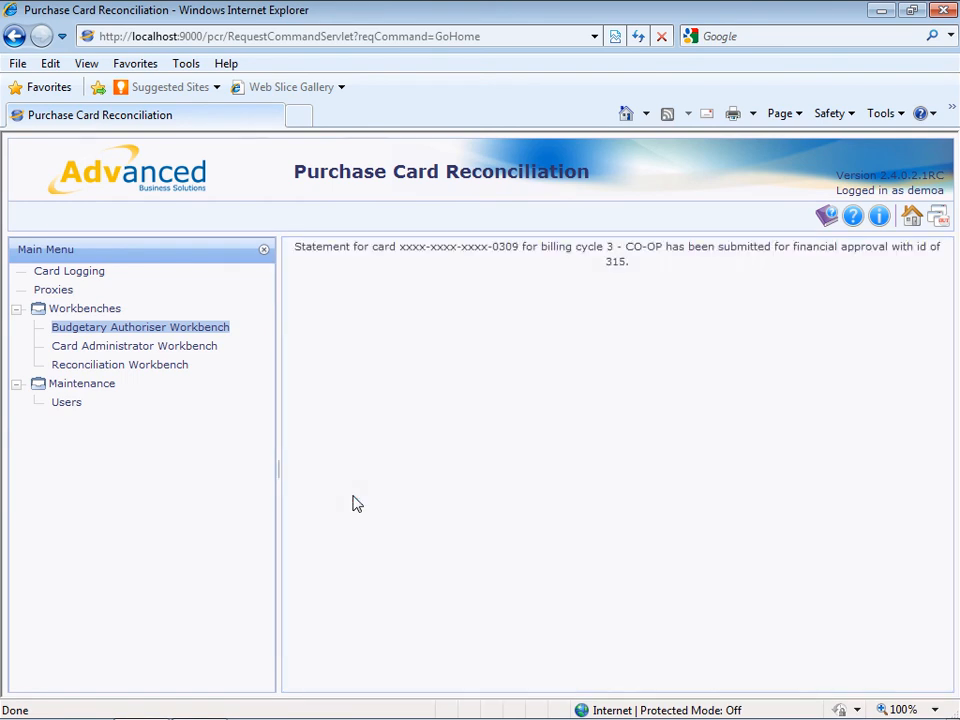
Return to the Budgetary Authoriser Workbench and approve the remaining 39.43 CO-OP statement
click(197, 329)
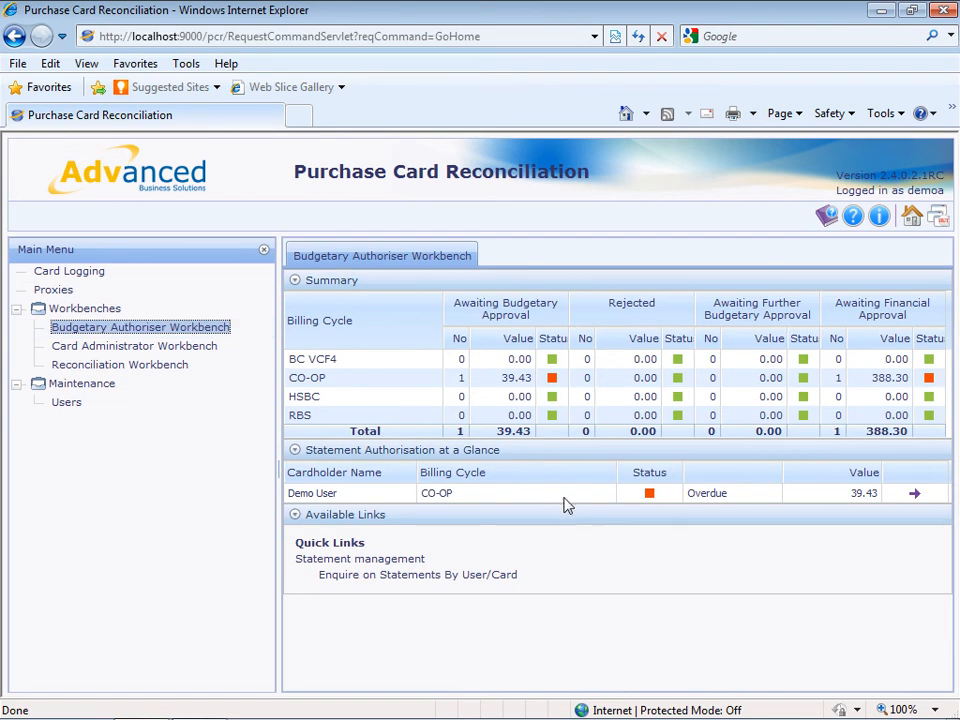
click(560, 494)
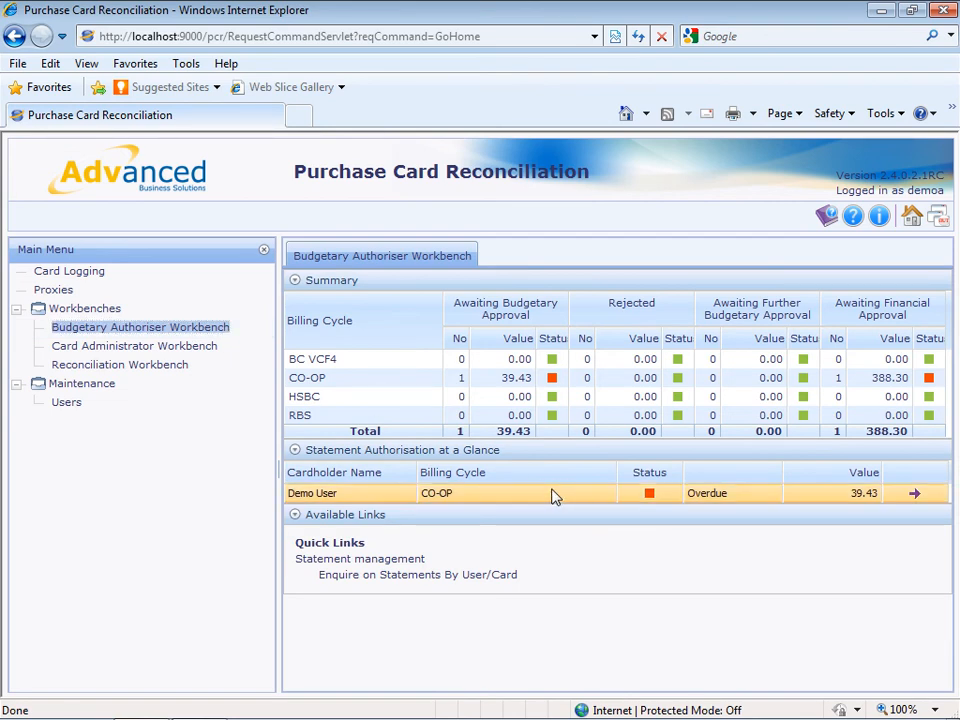
click(915, 497)
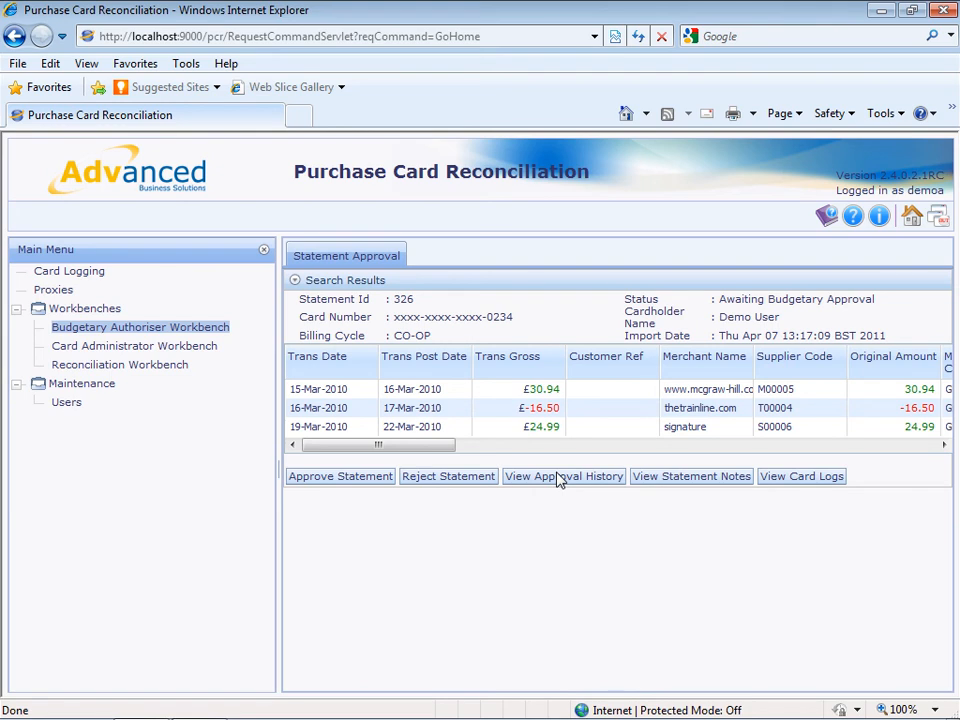
click(341, 478)
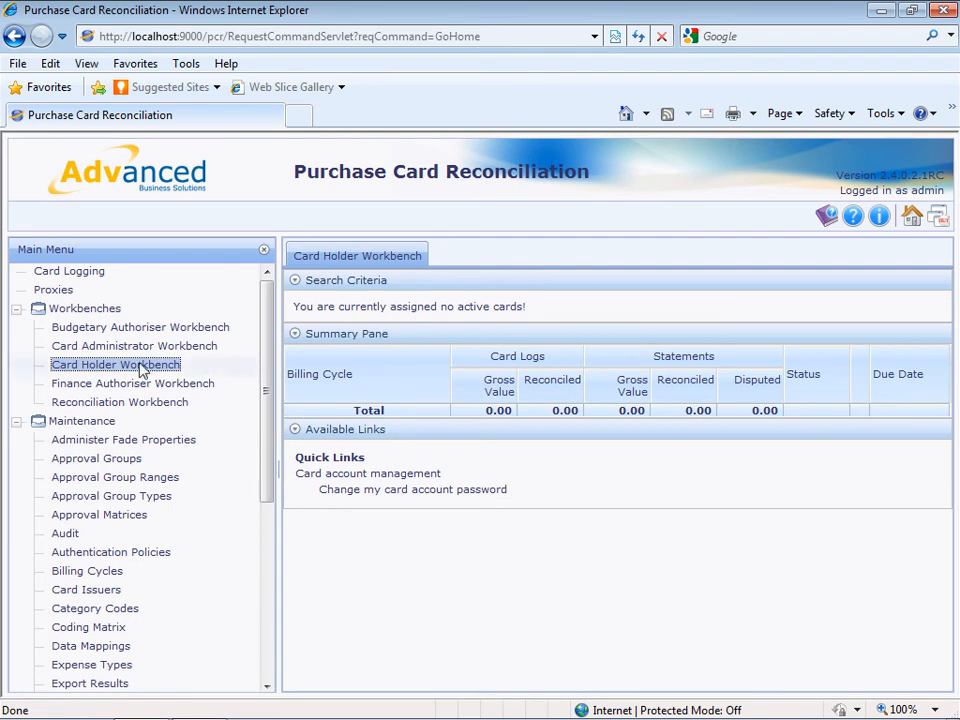
In the Finance Authoriser Workbench, examine the CO-OP statements awaiting financial approval and the 388.30 statement's transactions, then return to the summary
click(161, 386)
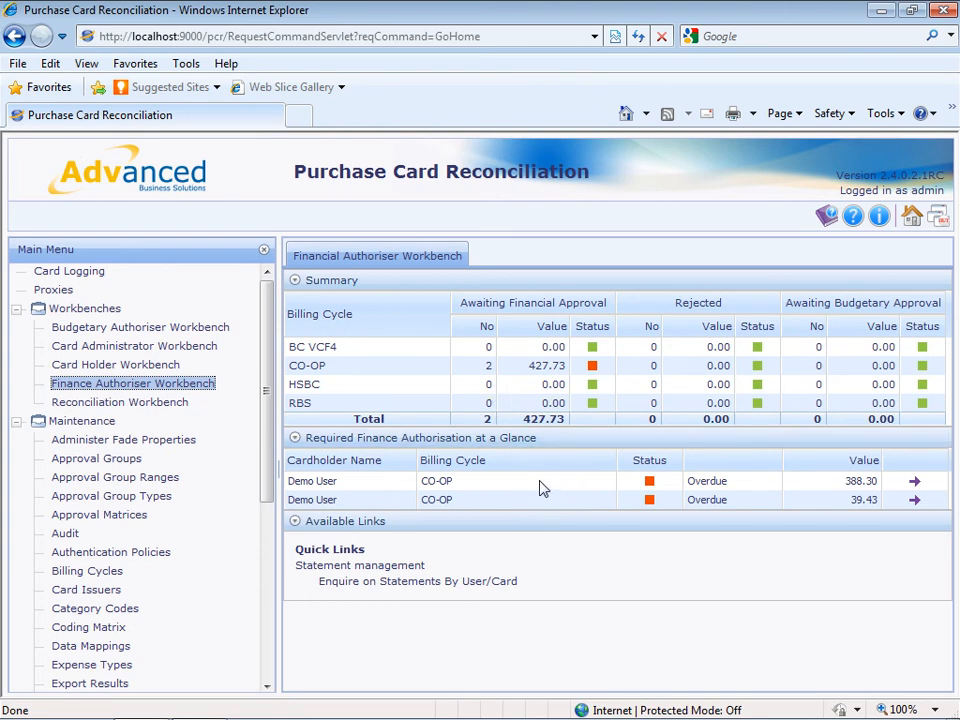
click(548, 366)
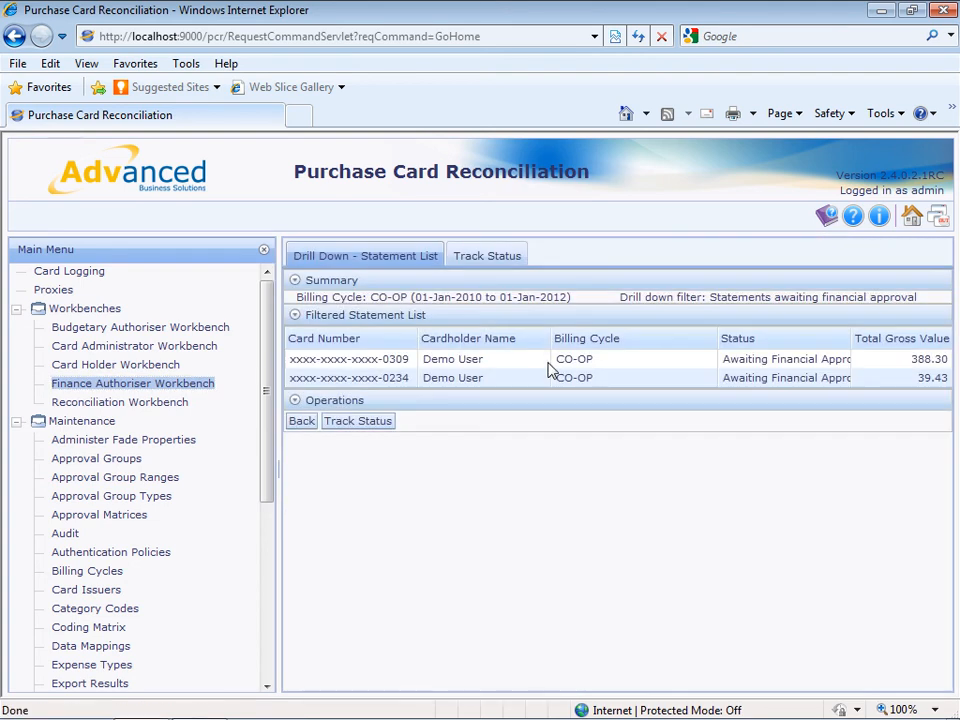
click(928, 360)
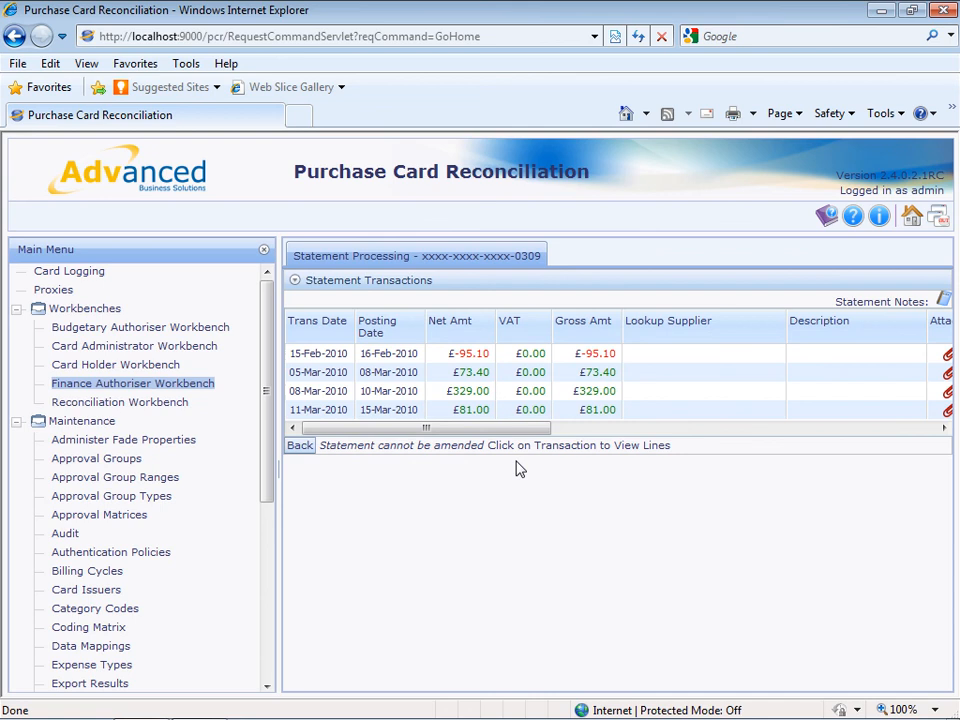
click(301, 448)
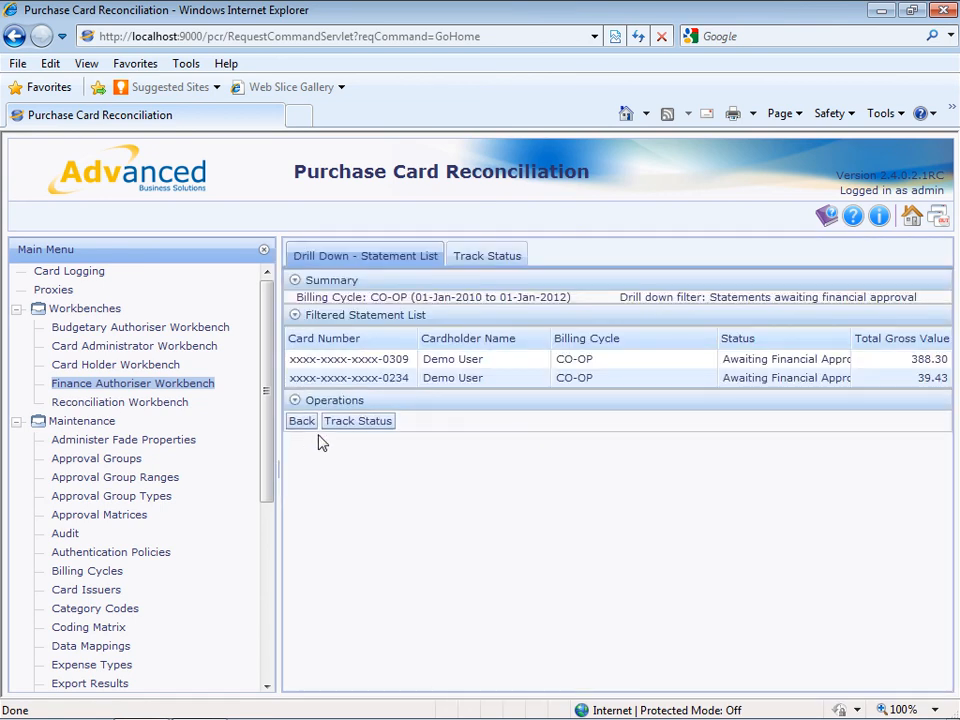
click(301, 420)
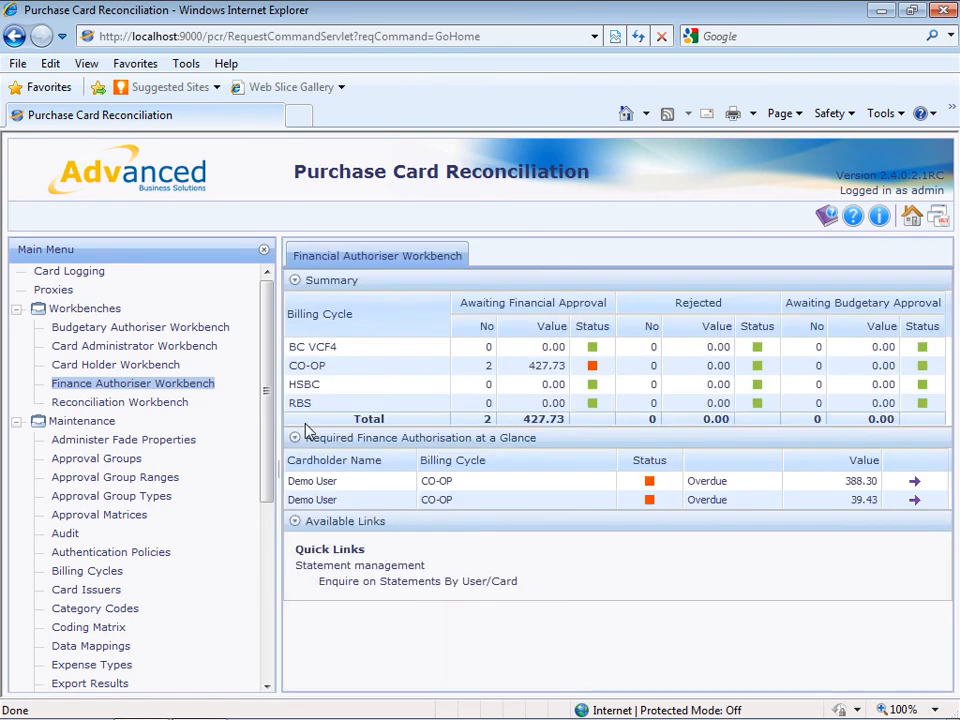
Open the 388.30 CO-OP statement for finance authorisation and approve it
click(913, 481)
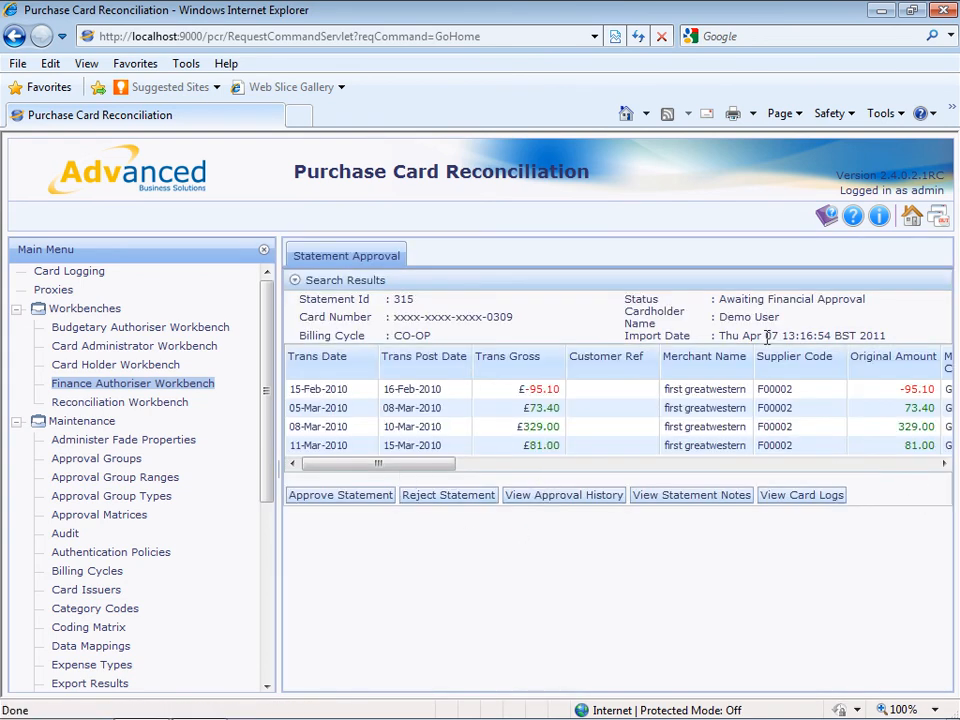
drag(429, 467, 366, 476)
click(352, 496)
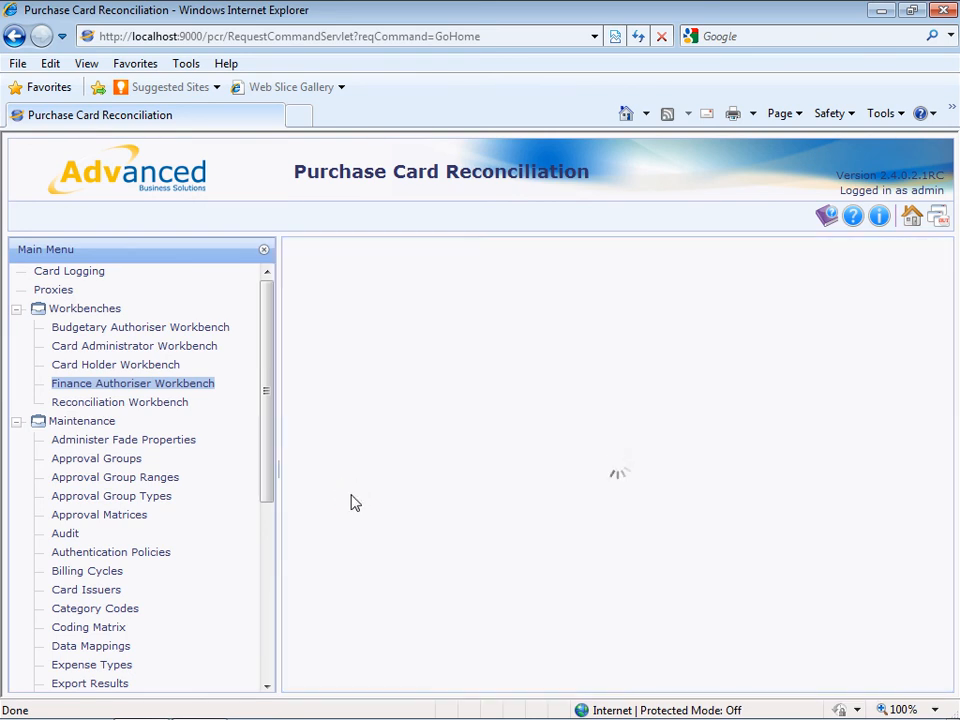
Return to the Finance Authoriser Workbench and give the 39.43 CO-OP statement its financial approval
click(186, 386)
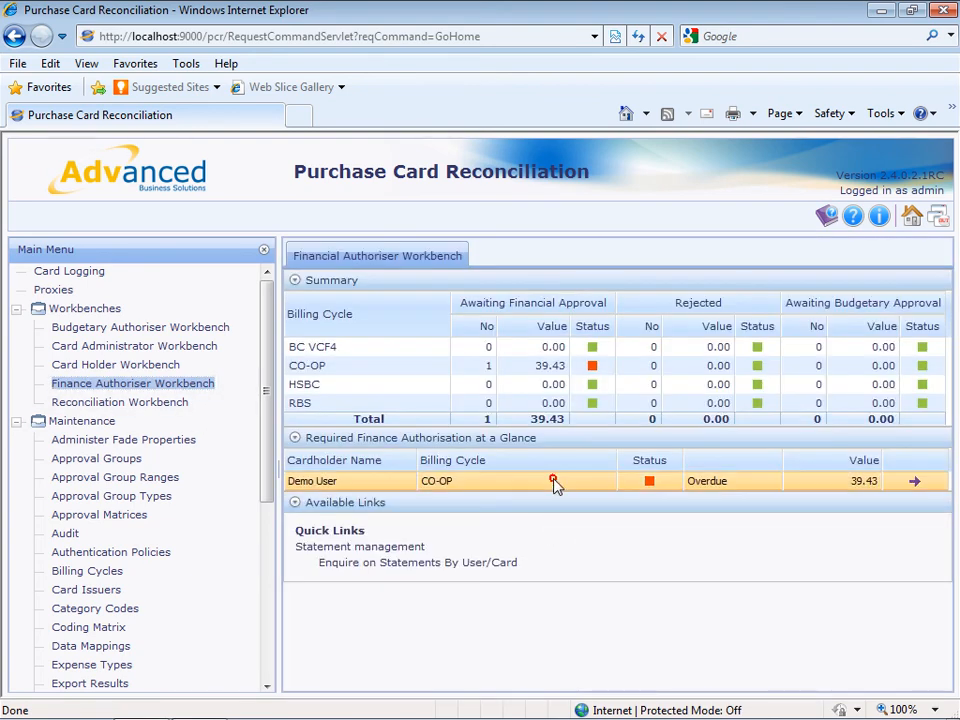
click(916, 484)
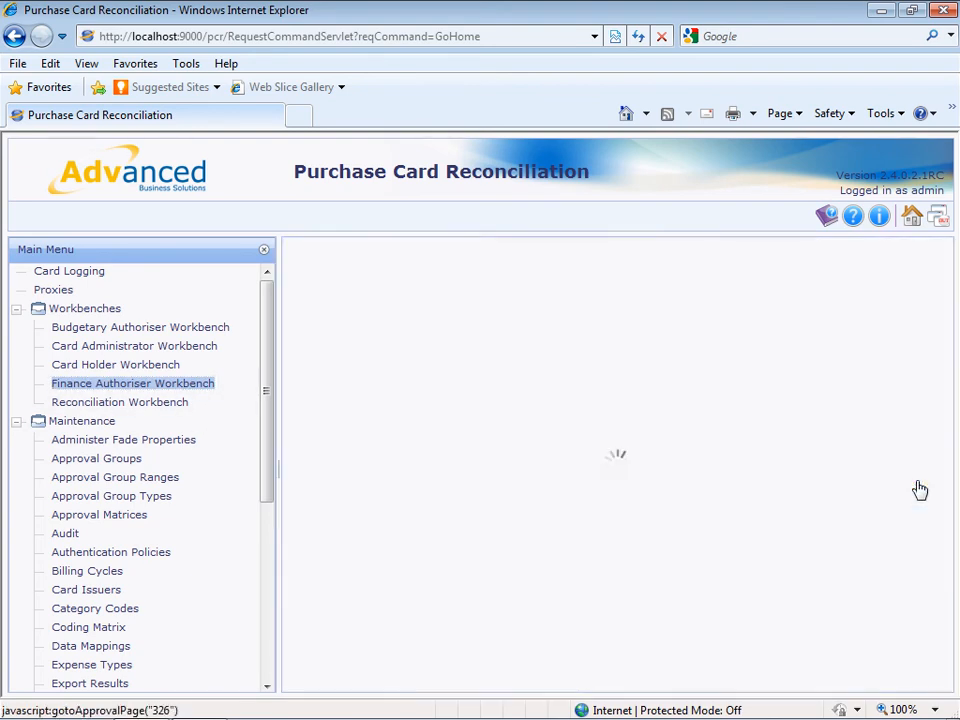
click(350, 479)
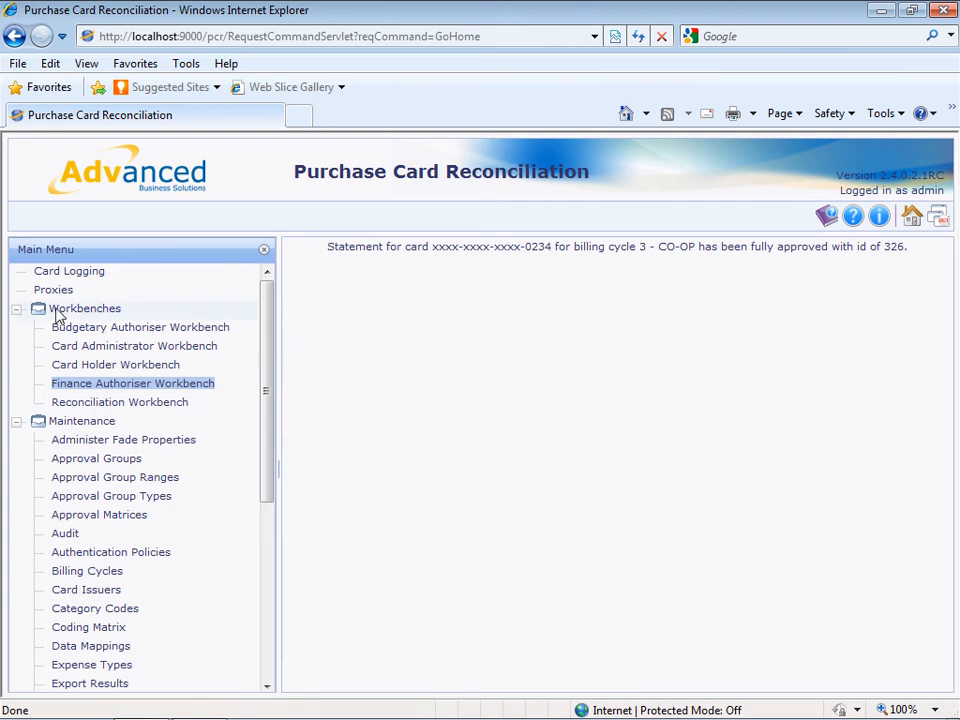
Open the statement export form, choose the RBS billing cycle, and switch to exporting all available statements instead
click(17, 310)
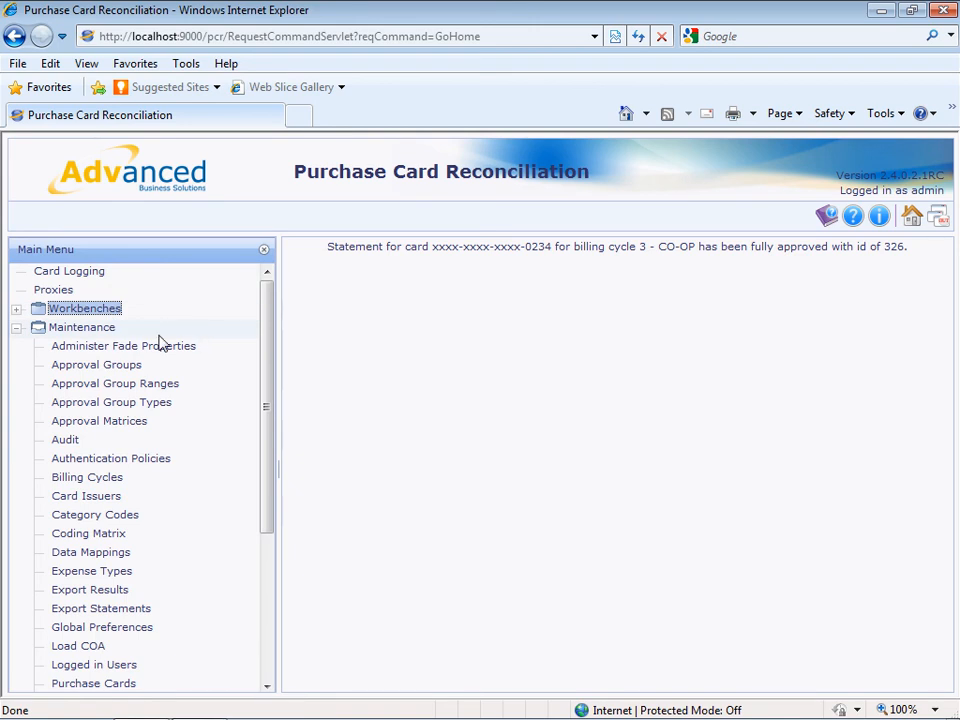
click(264, 318)
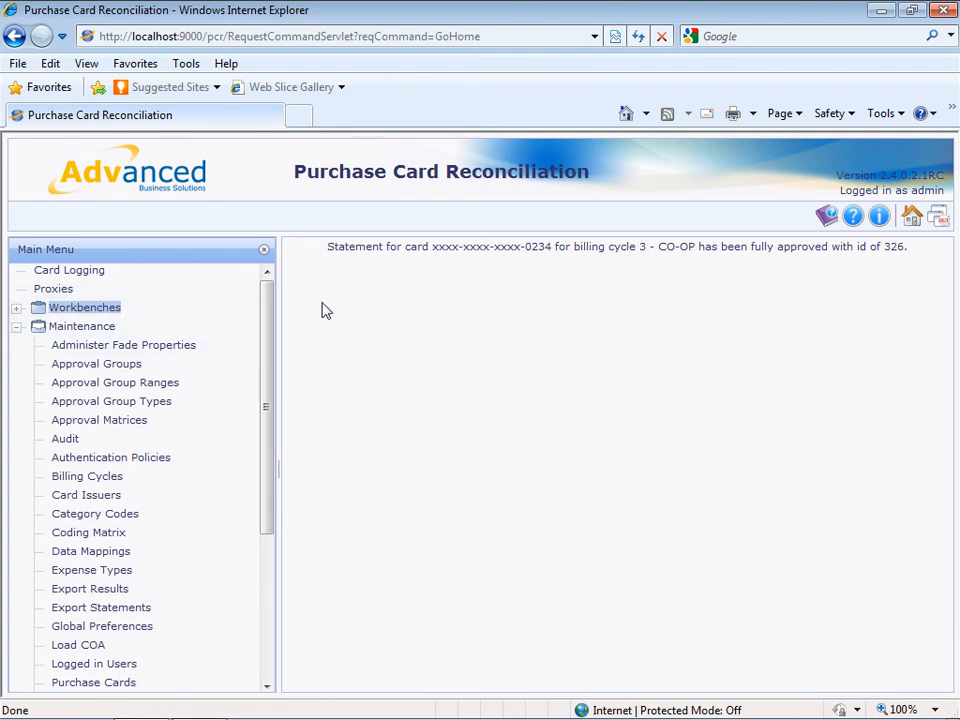
drag(267, 362, 263, 530)
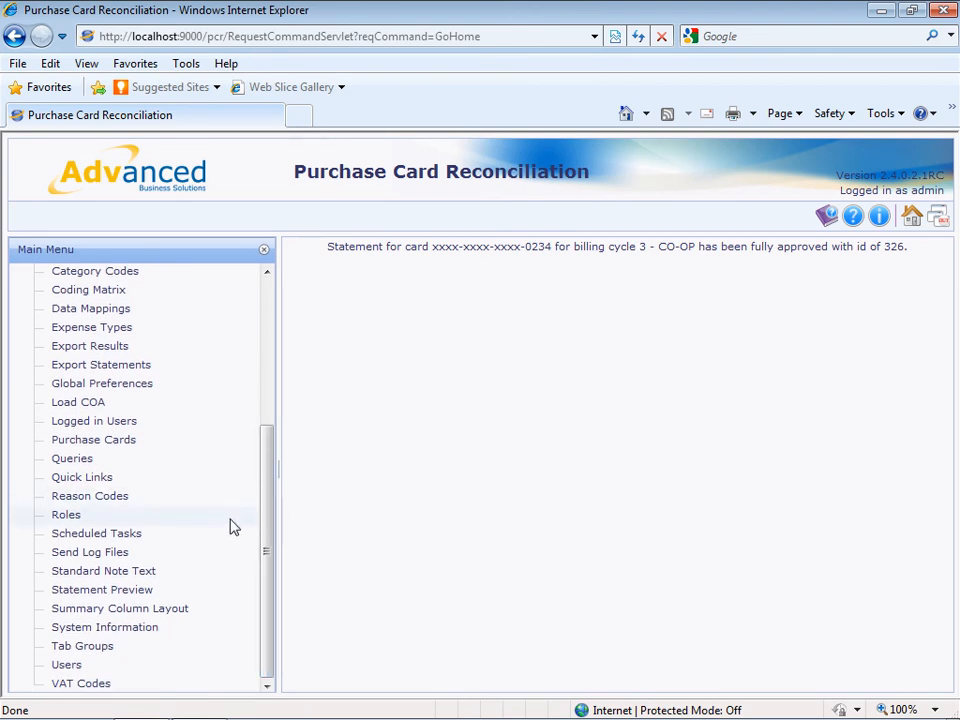
click(88, 366)
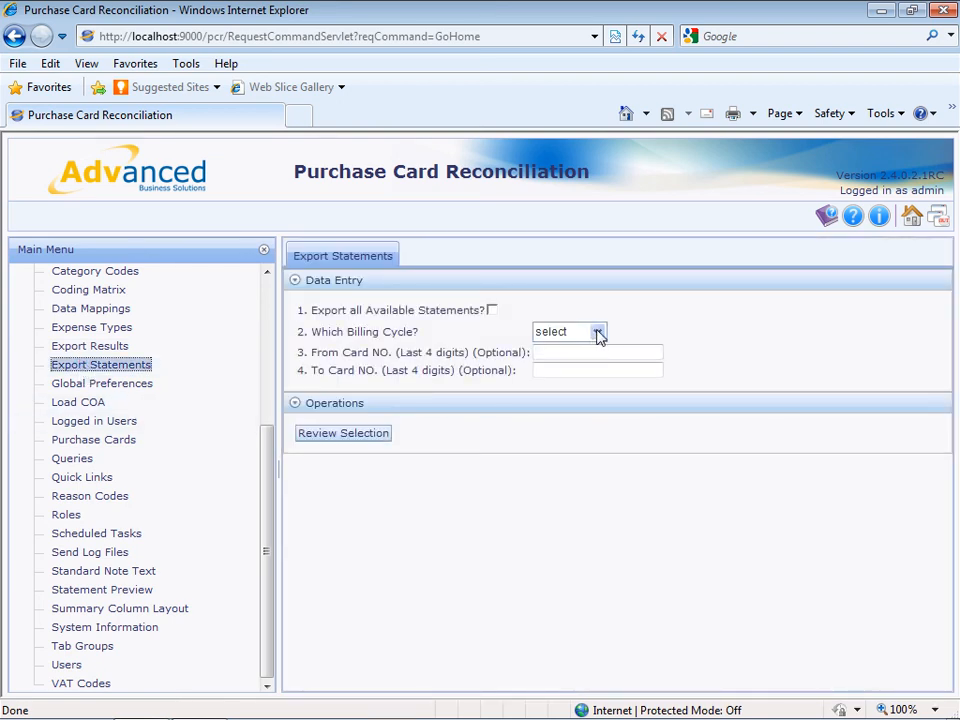
click(596, 334)
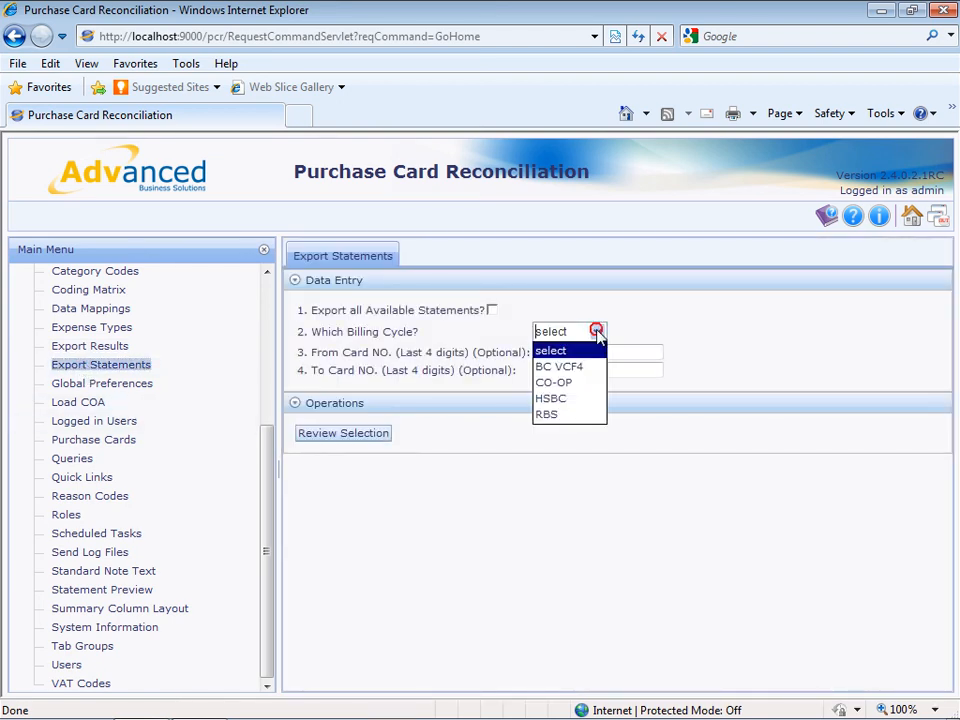
click(549, 416)
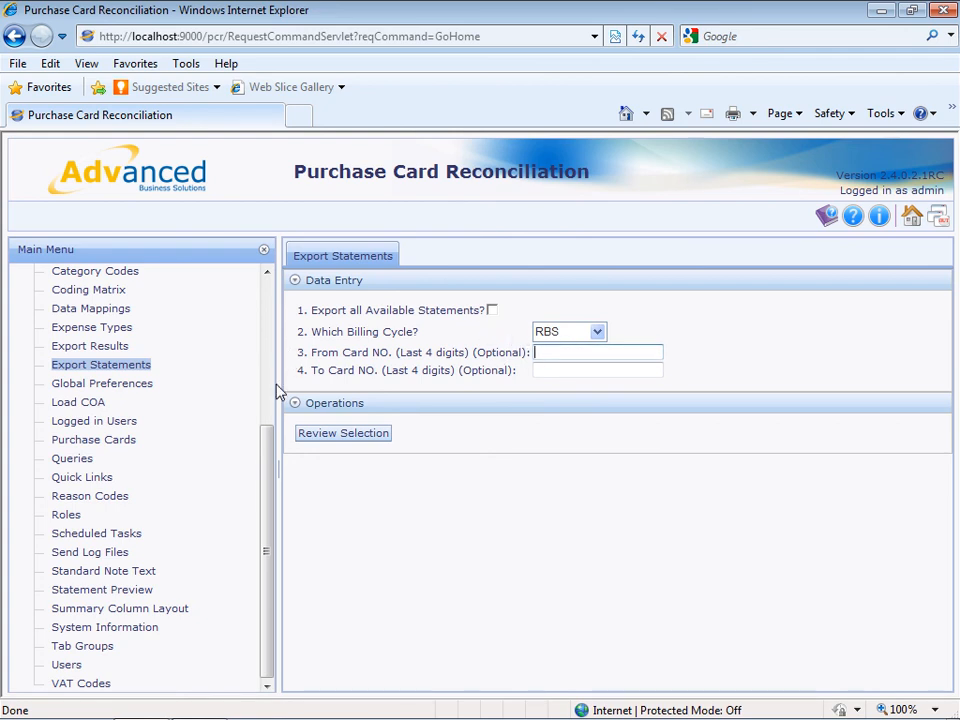
click(491, 310)
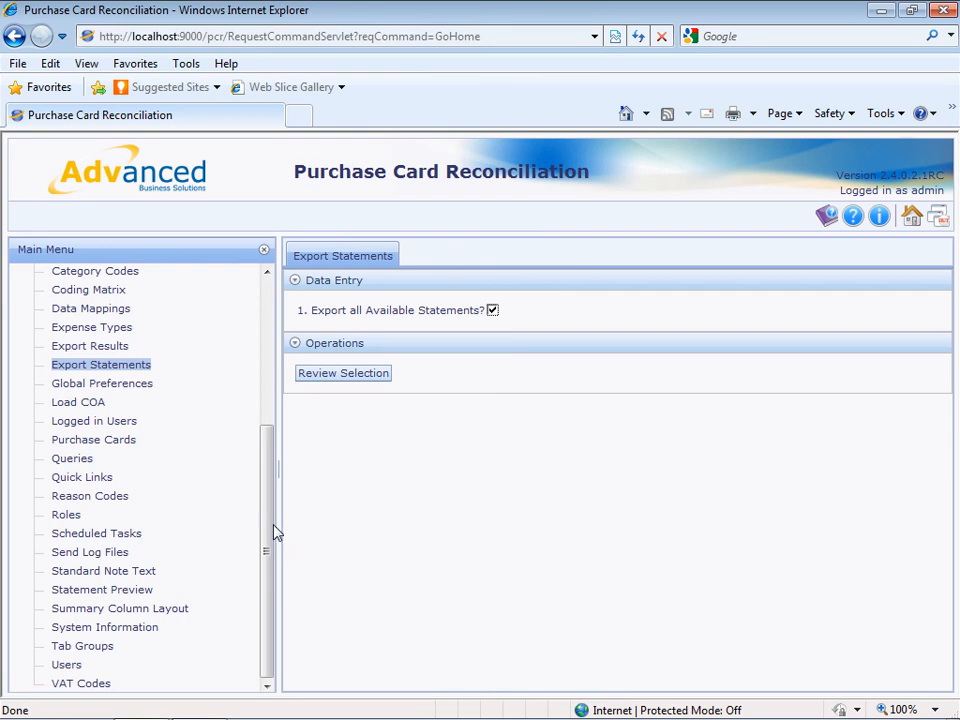
Open user maintenance and examine the demo user's details, preferences and roles, selecting the Card Holder role
drag(268, 535, 276, 578)
click(60, 665)
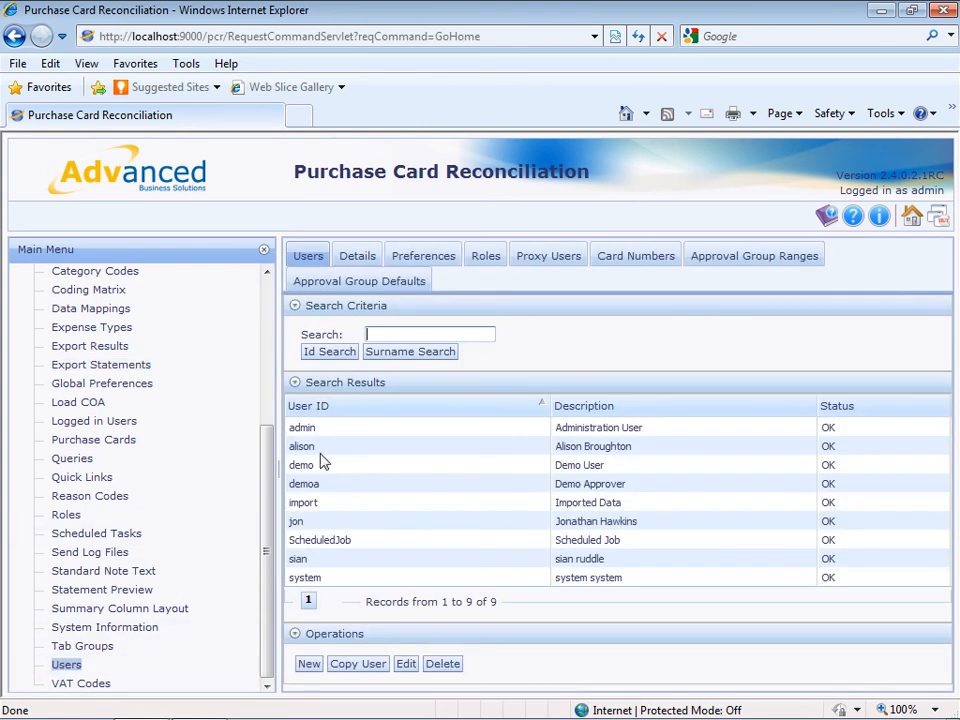
click(320, 468)
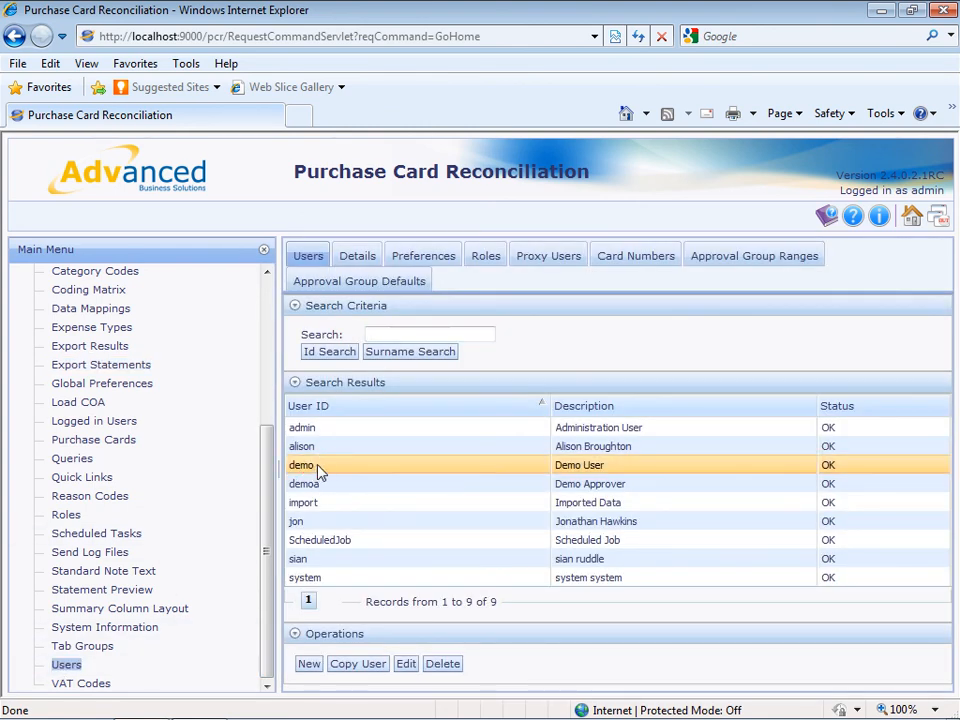
click(357, 257)
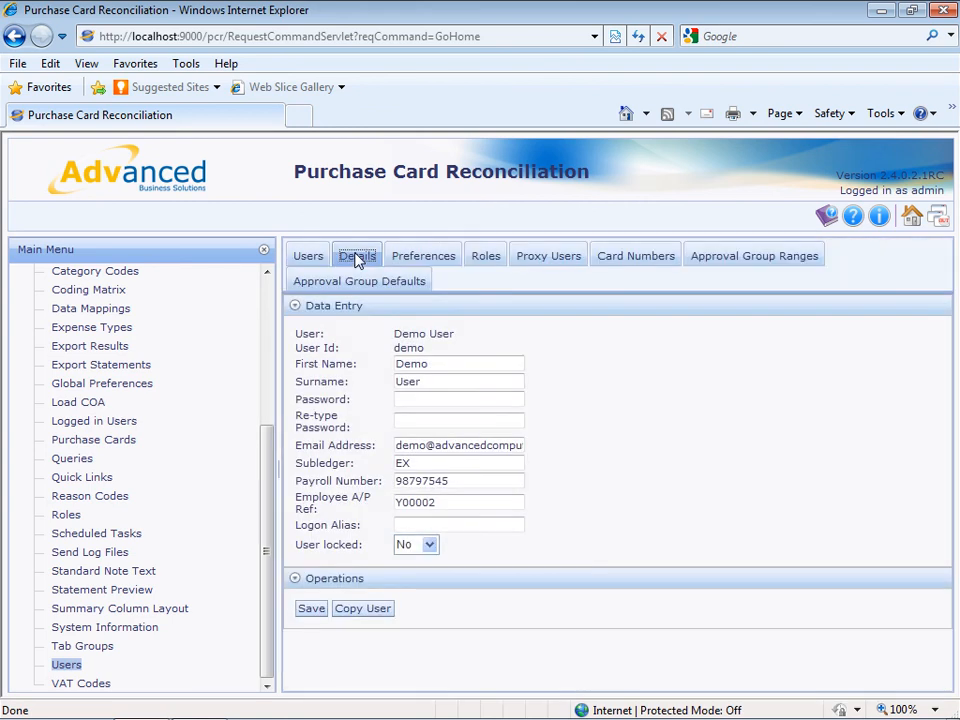
drag(420, 447, 574, 450)
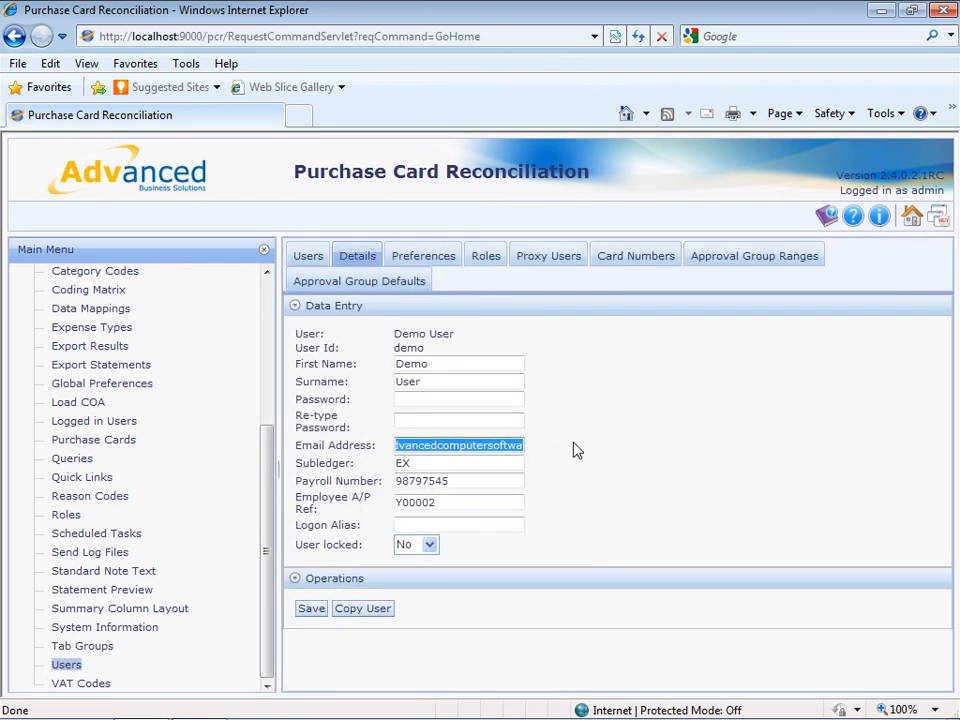
click(425, 258)
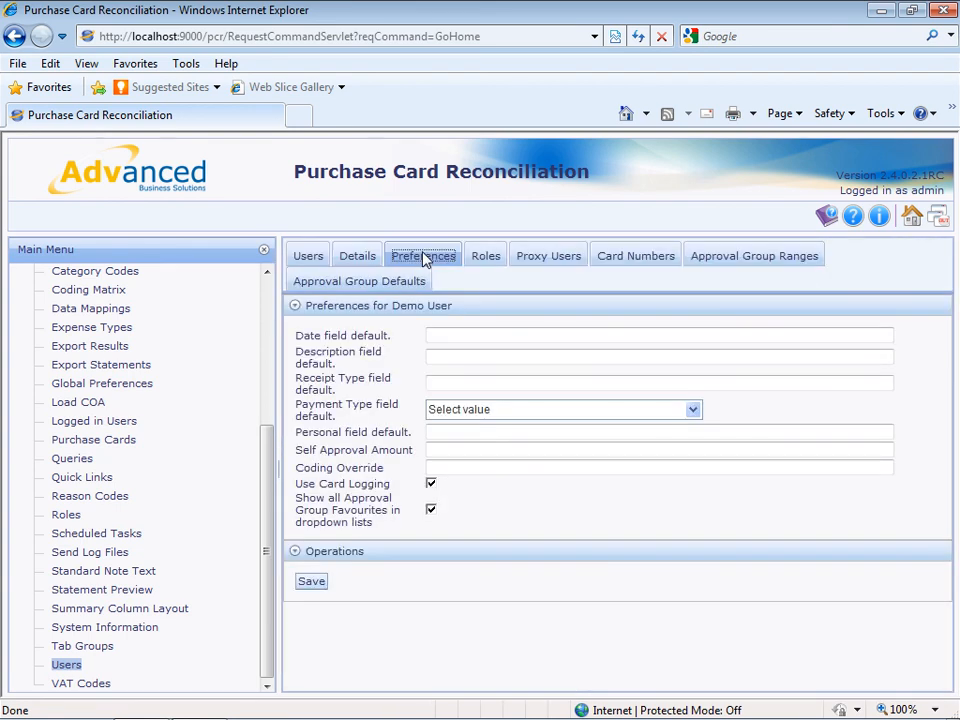
click(486, 258)
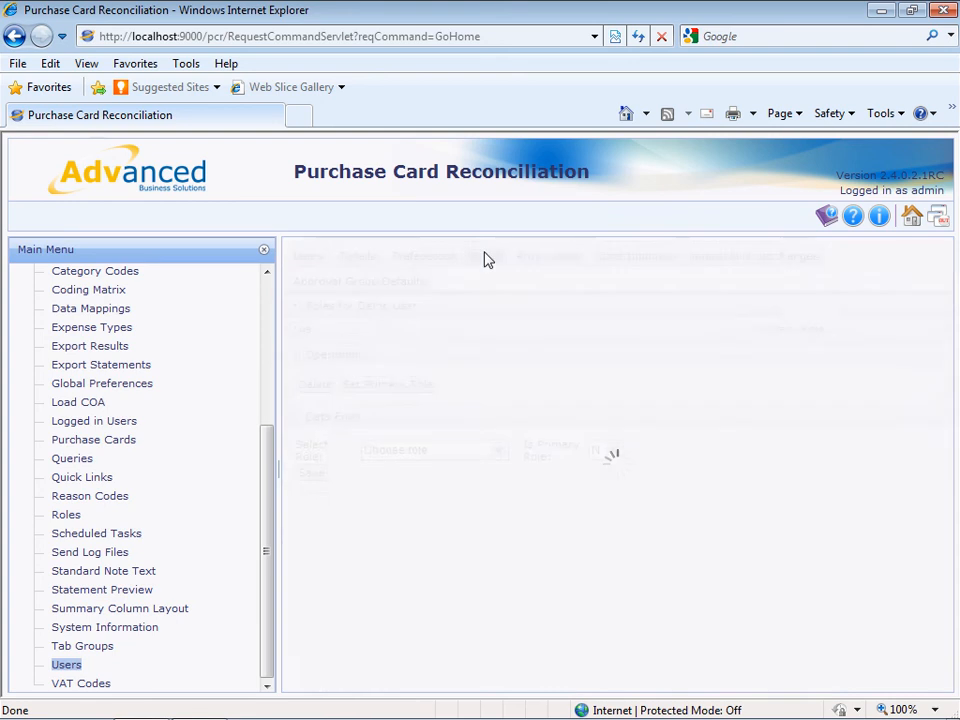
click(416, 351)
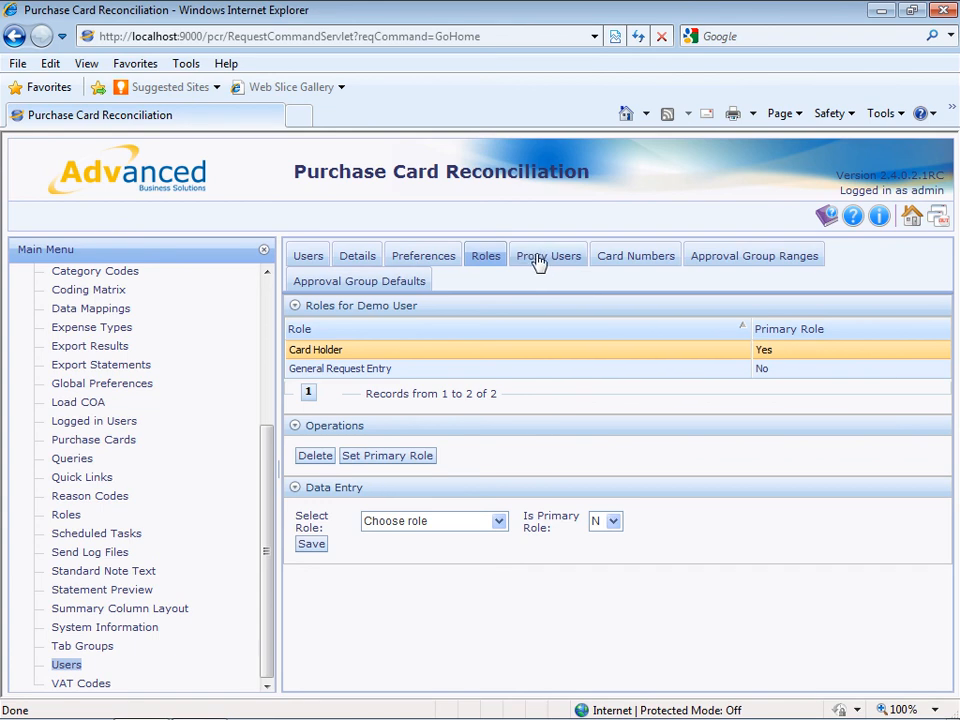
View the purchase cards assigned to the demo user and select the last card in the list
click(637, 257)
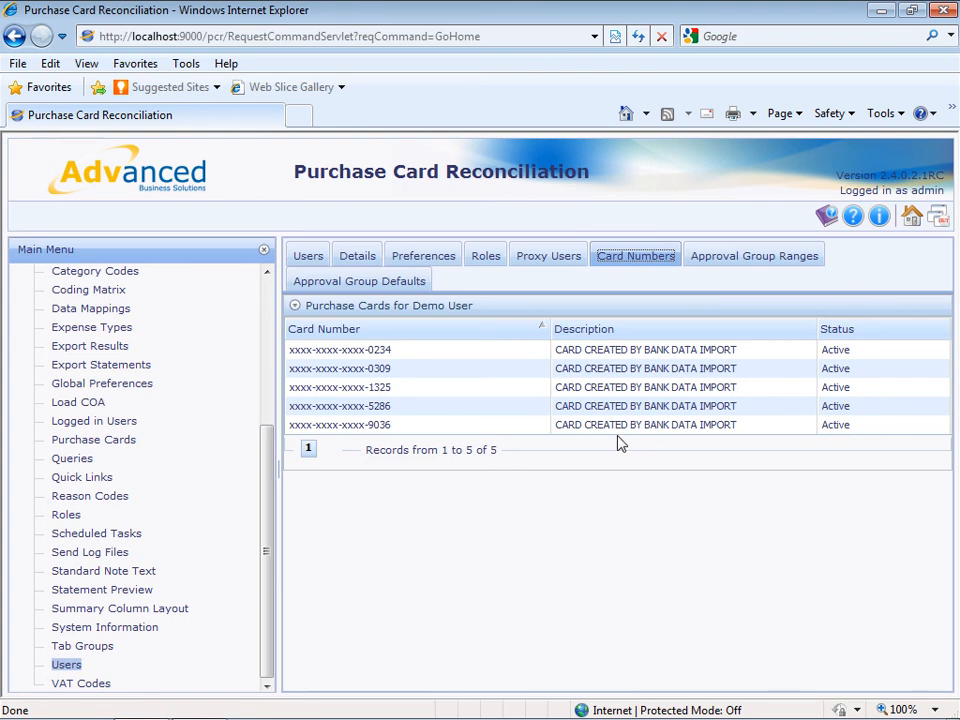
click(447, 431)
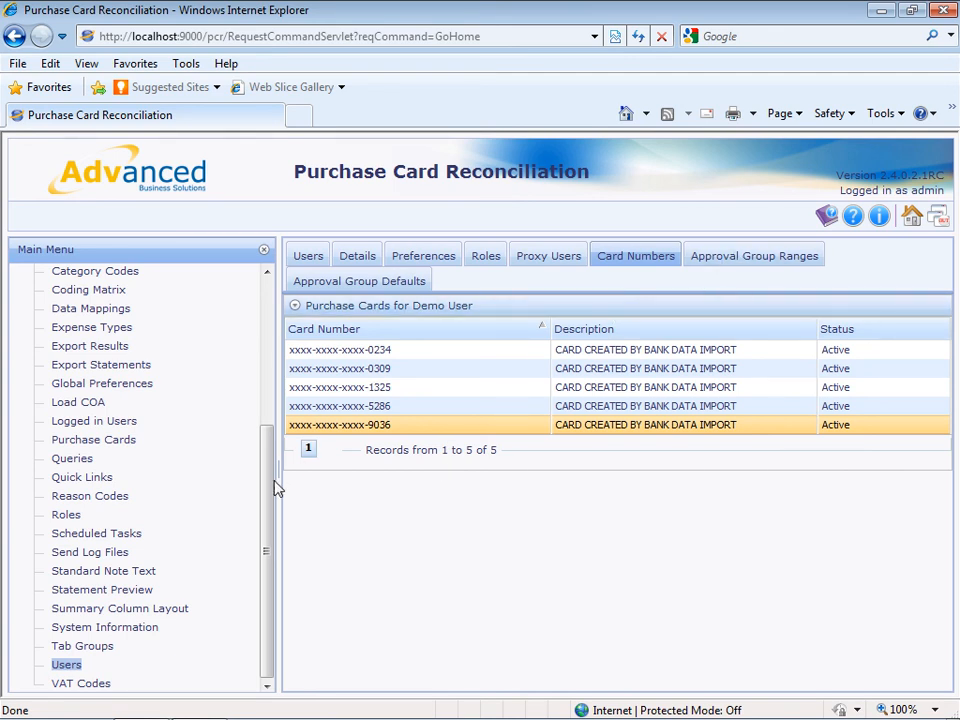
Review the maintenance lists for approval groups, approval group ranges and approval group types
drag(270, 489, 272, 360)
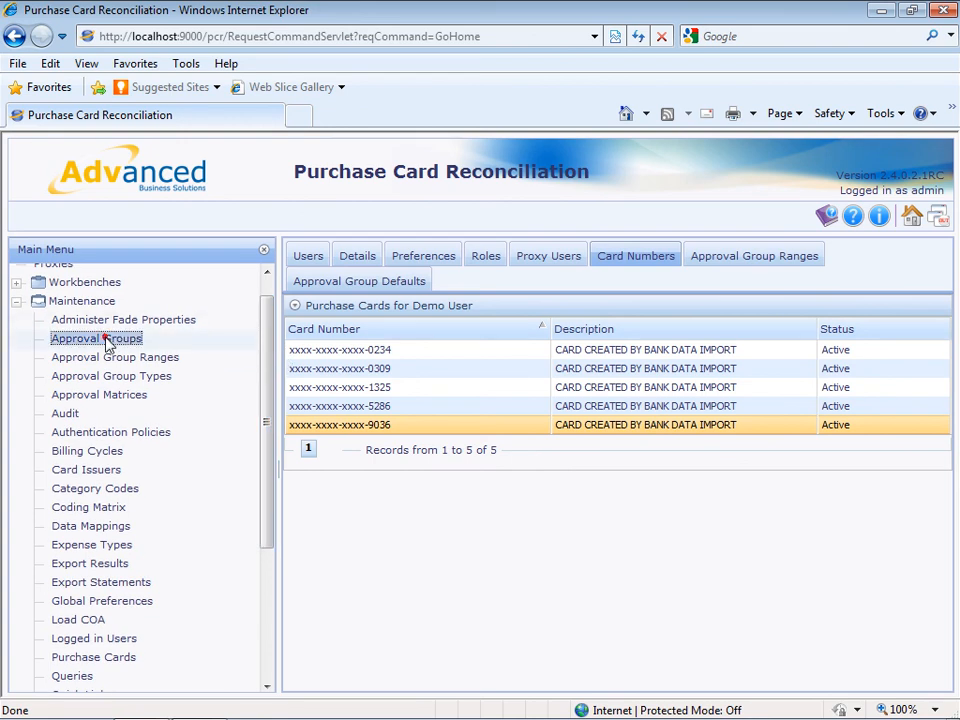
click(100, 339)
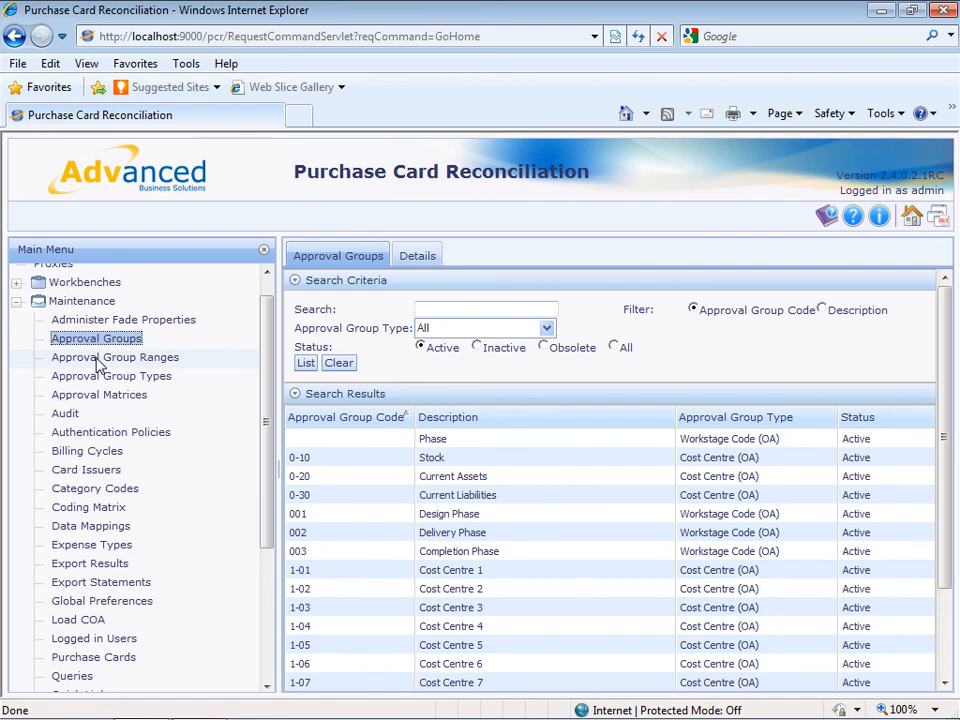
click(98, 362)
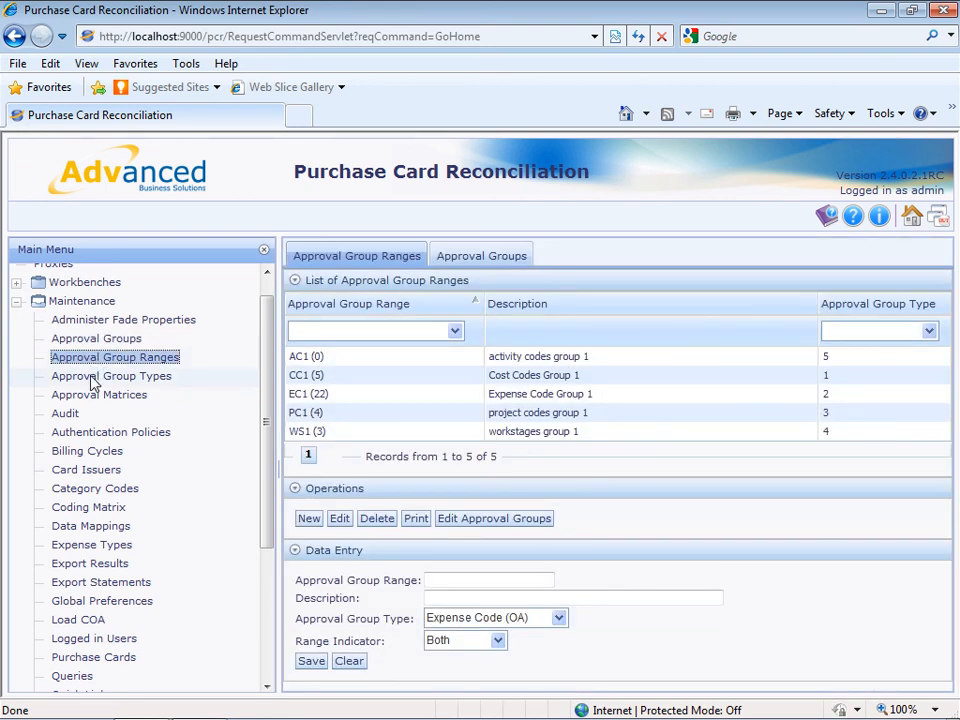
click(92, 377)
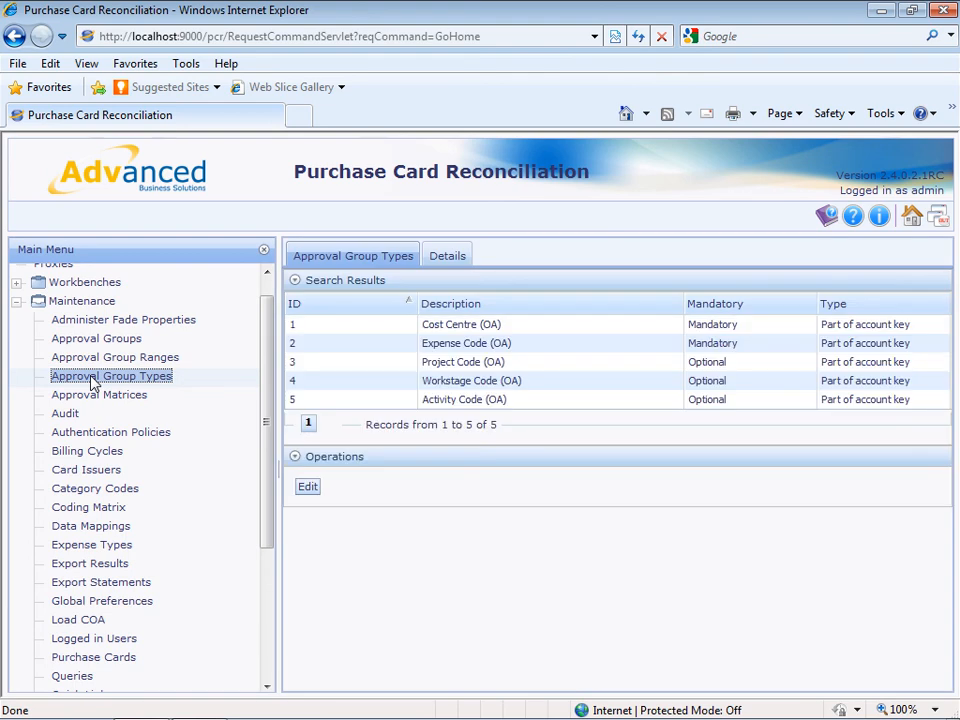
Open the approval matrices, expand 1st approval matrix and Simple Approvals, and select the Simple Approvals instruction
click(94, 398)
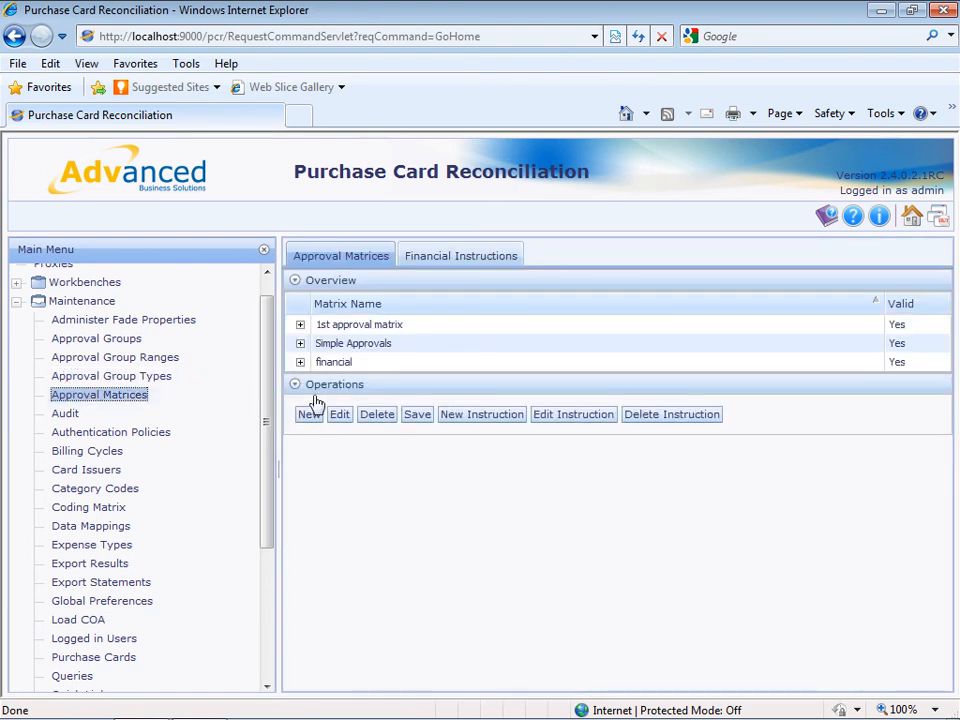
click(300, 325)
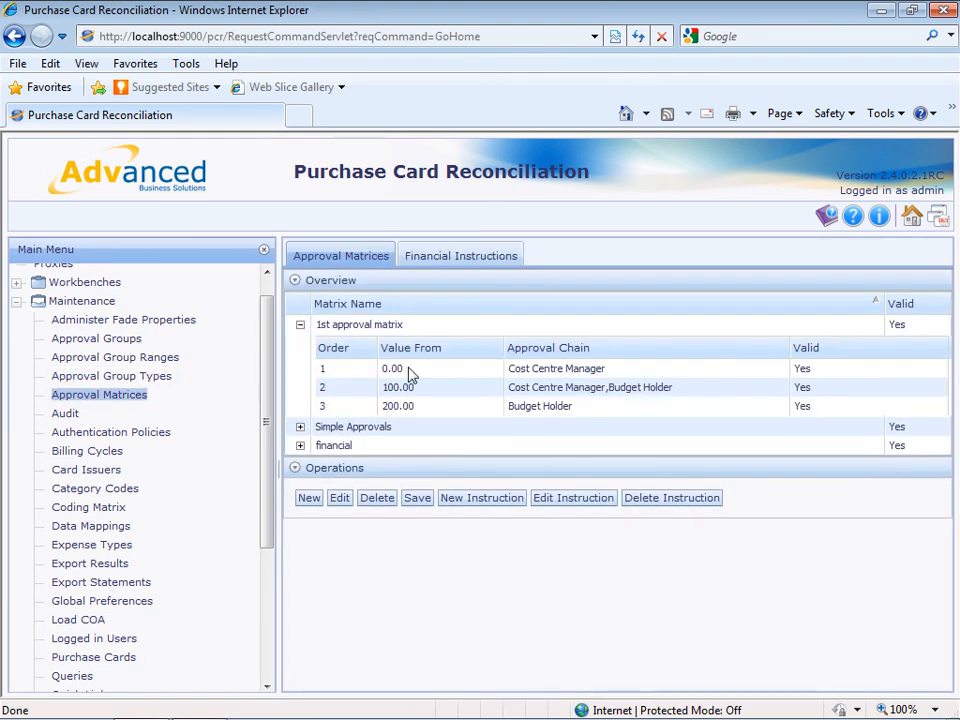
click(300, 428)
click(452, 475)
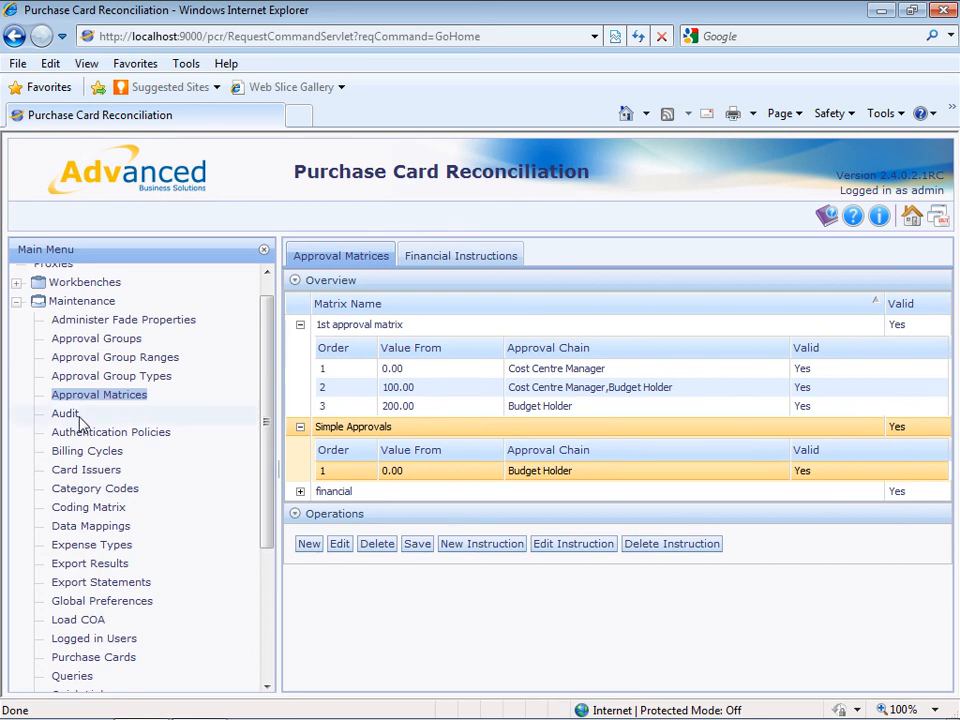
Open the data mappings and list all entries for the COMMODITYCODE lookup type, checking the available lookup types first
click(82, 527)
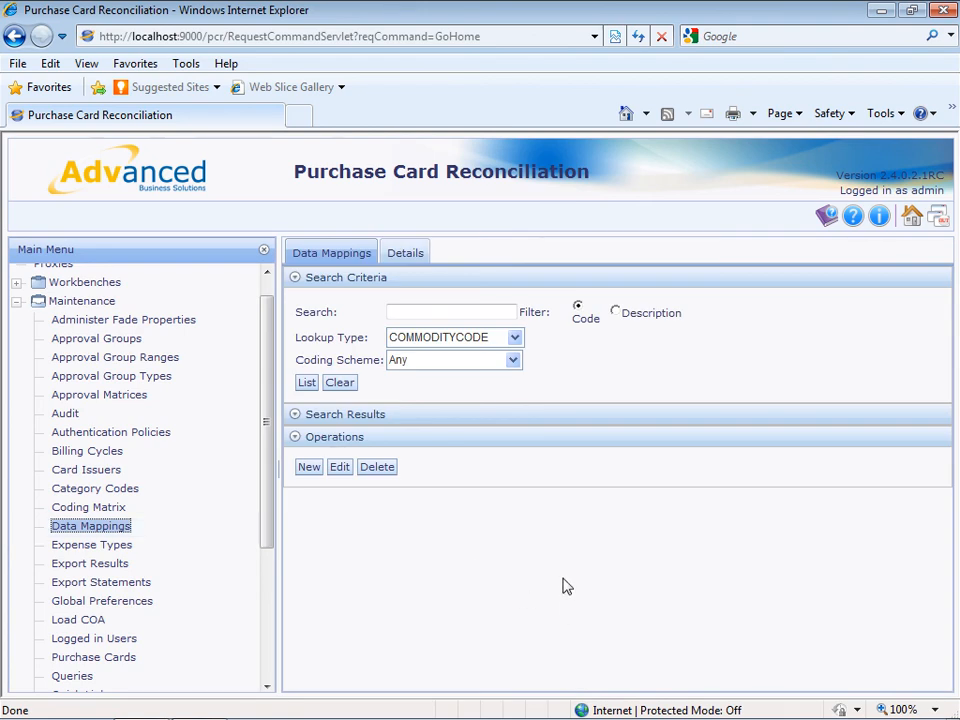
click(514, 337)
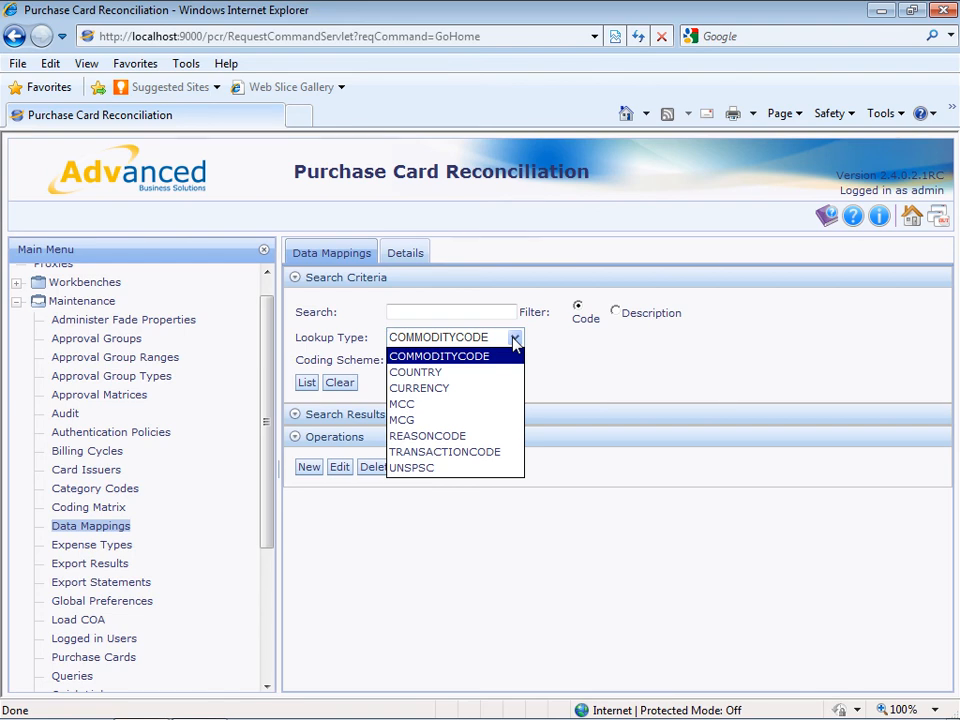
click(514, 339)
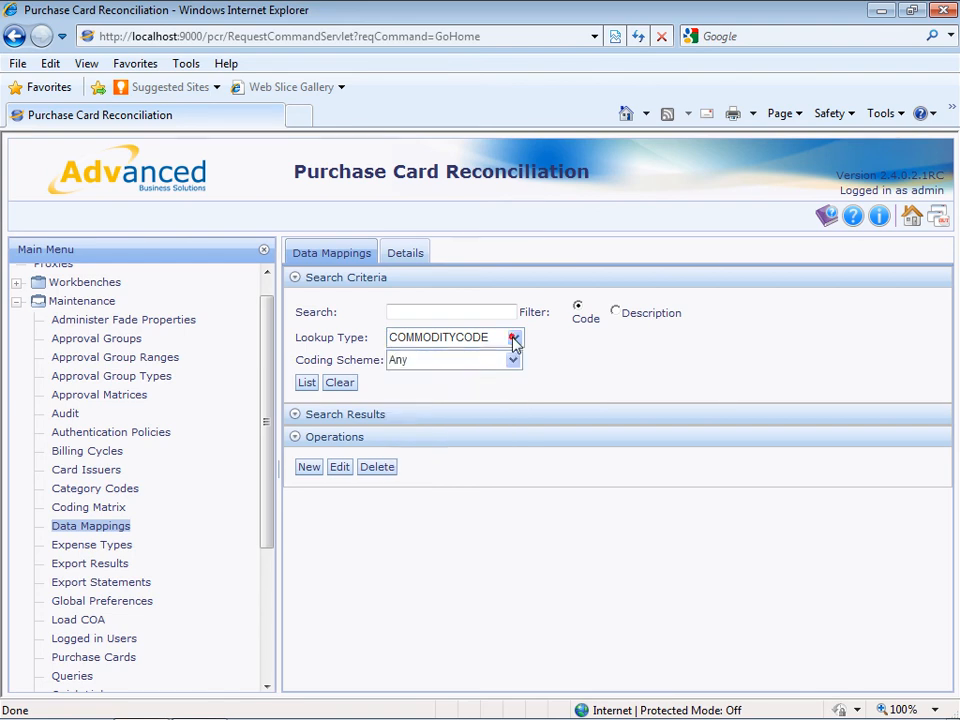
click(307, 384)
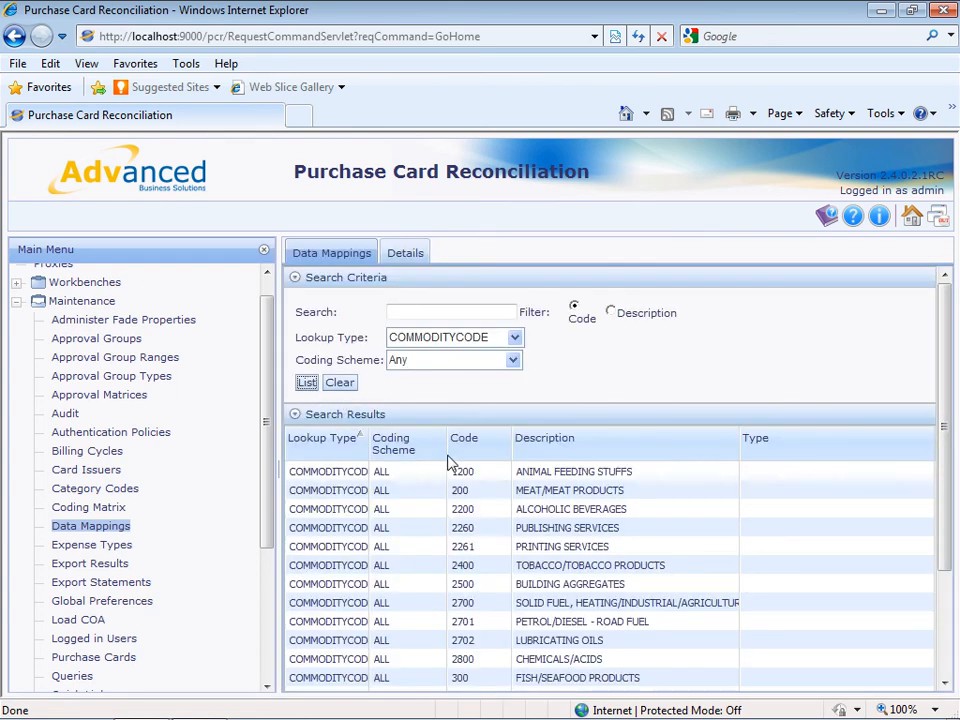
scroll(418, 458, down, 3)
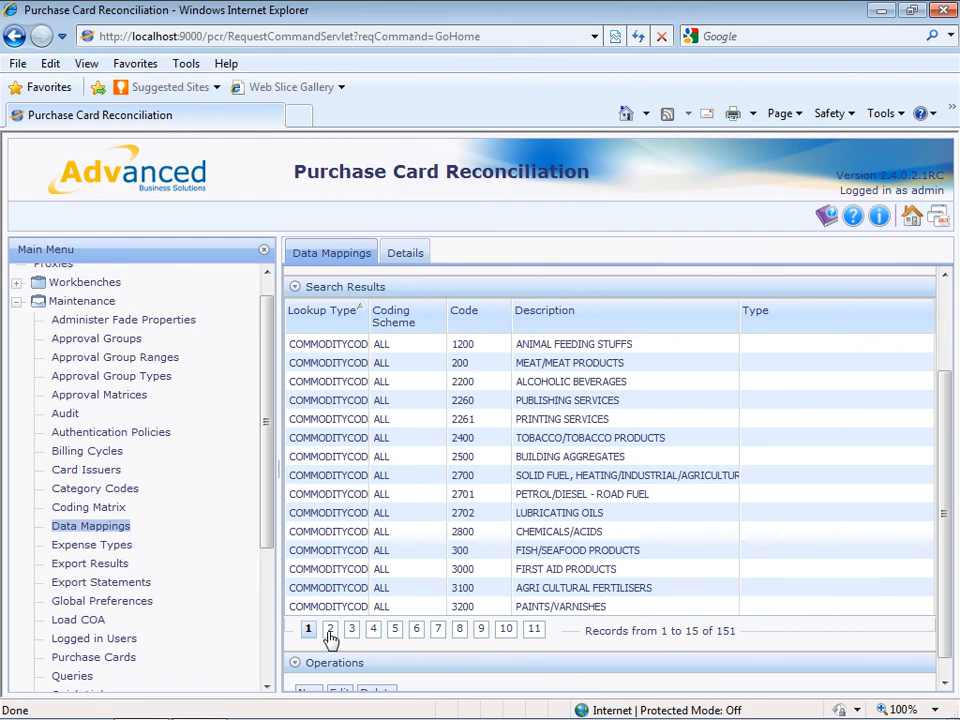
scroll(536, 552, up, 3)
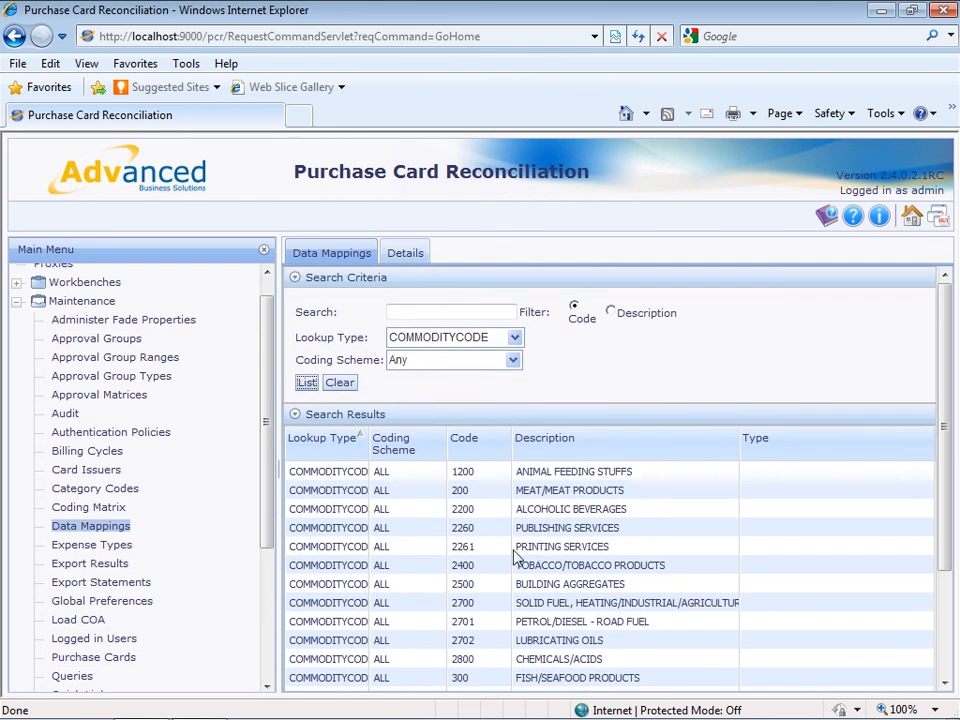
Search the commodity code mappings by description for "Stationery"
click(610, 313)
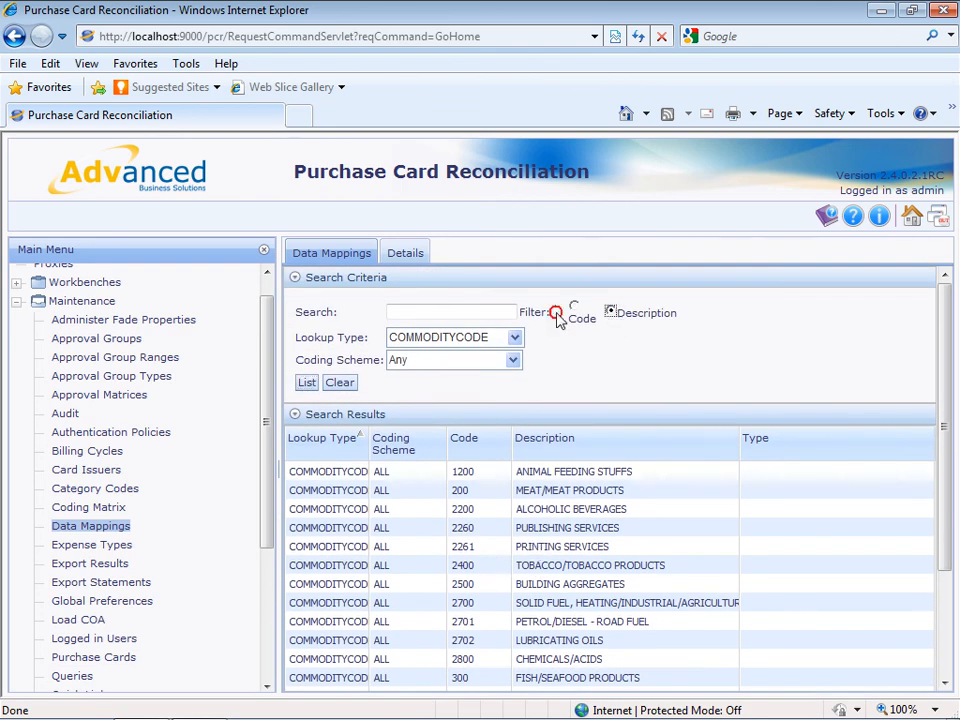
click(426, 312)
text(Stationery)
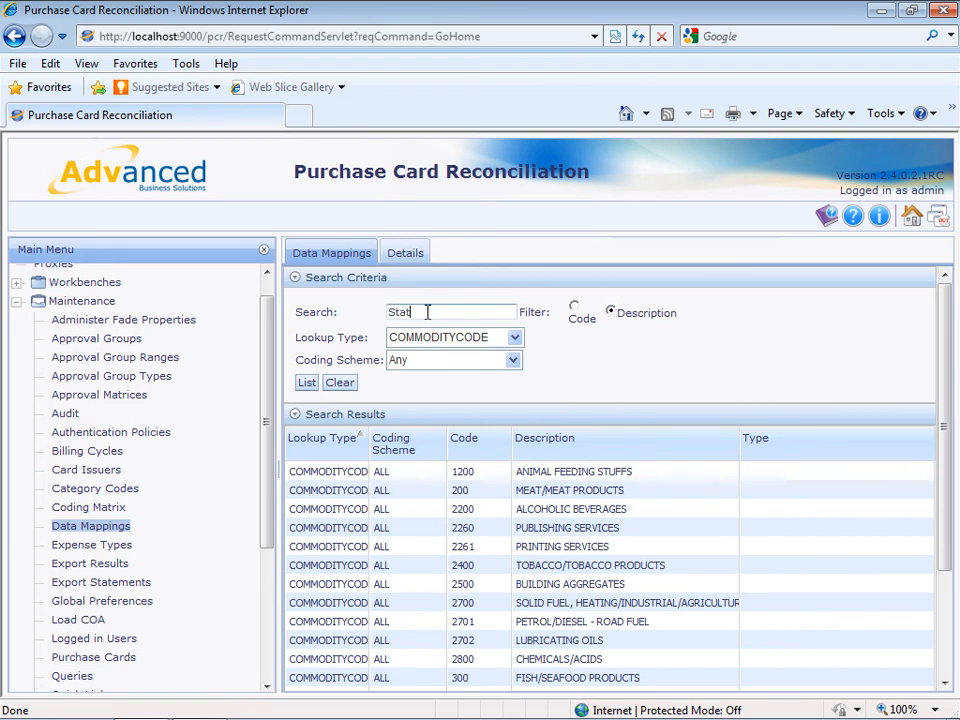
click(307, 384)
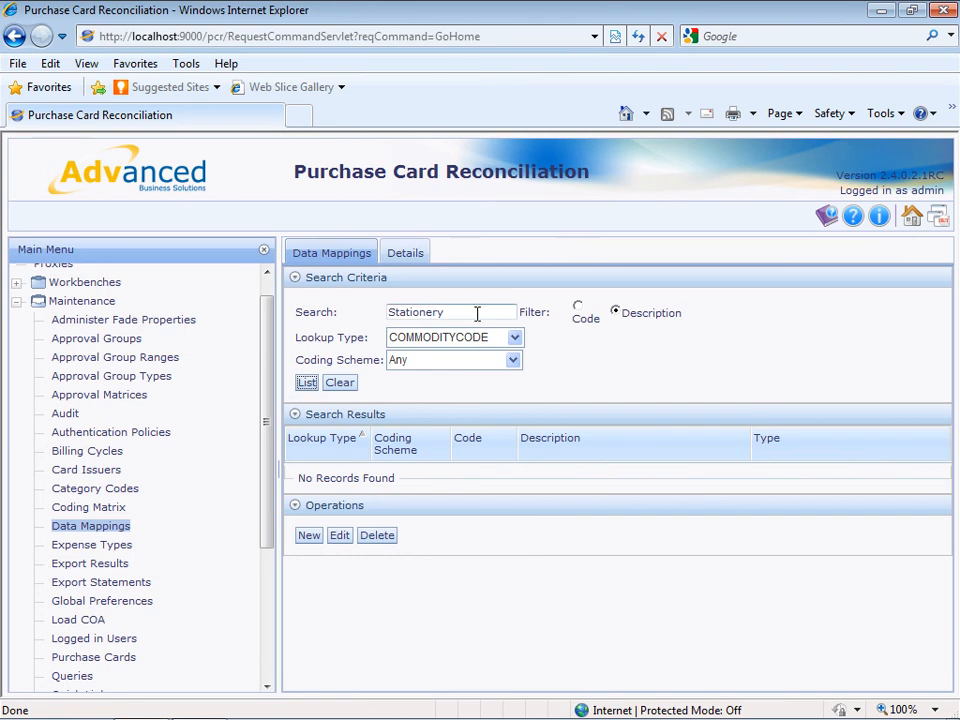
Clear the search text, switch the filter back to Code, and list all commodity code mappings again
double_click(422, 313)
key(BackSpace)
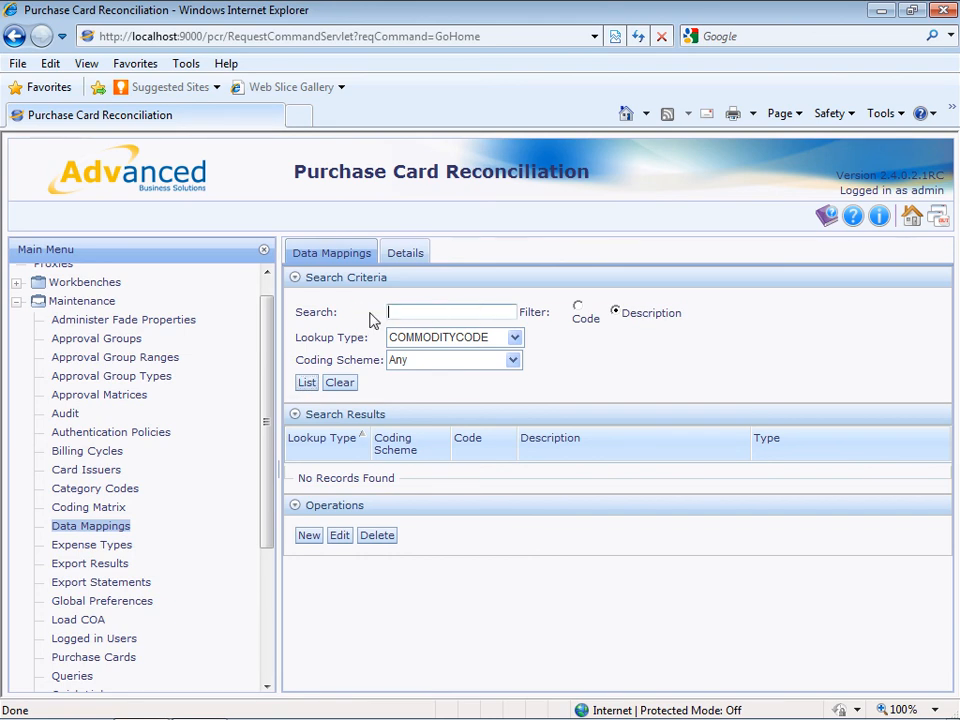
click(579, 310)
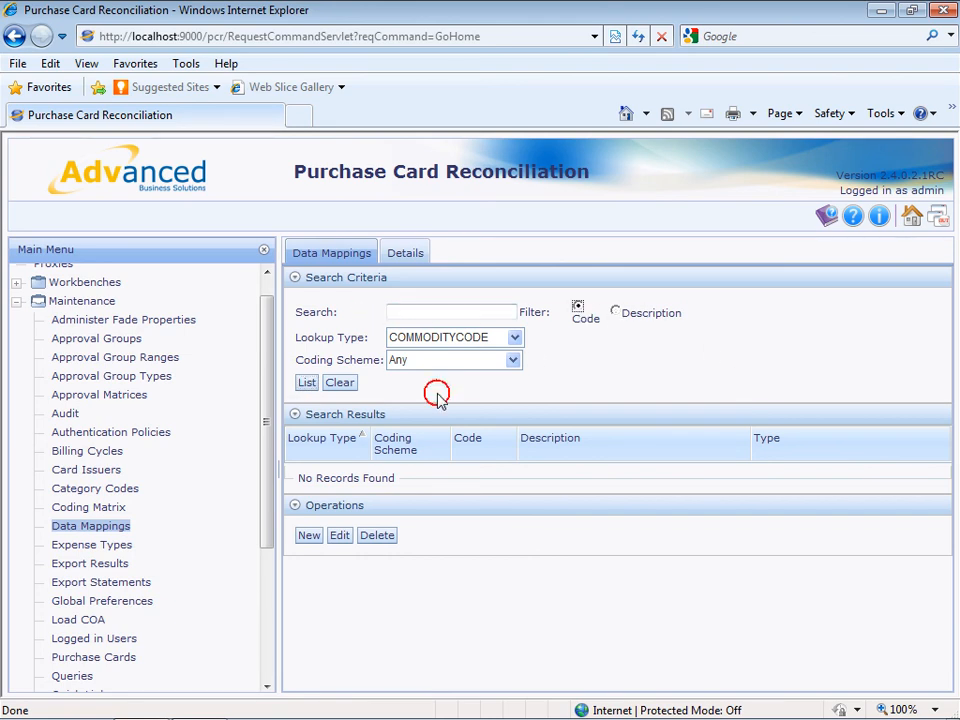
click(307, 383)
scroll(565, 503, down, 3)
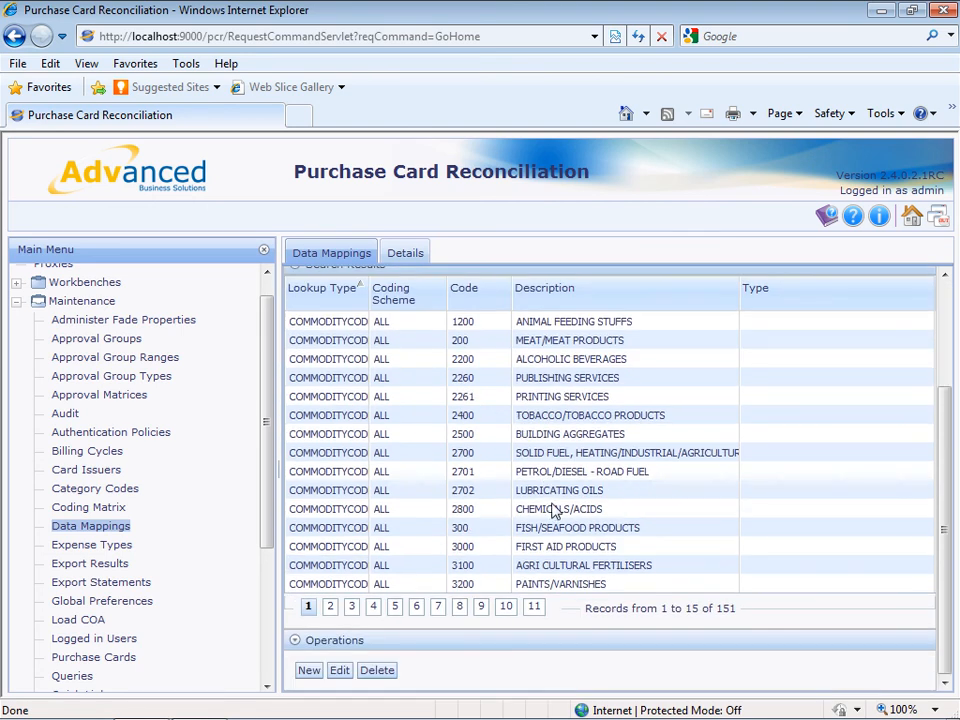
Open the FIRST AID PRODUCTS mapping for editing, choose Stationery as its expense type, and return to the mappings list without saving
click(560, 546)
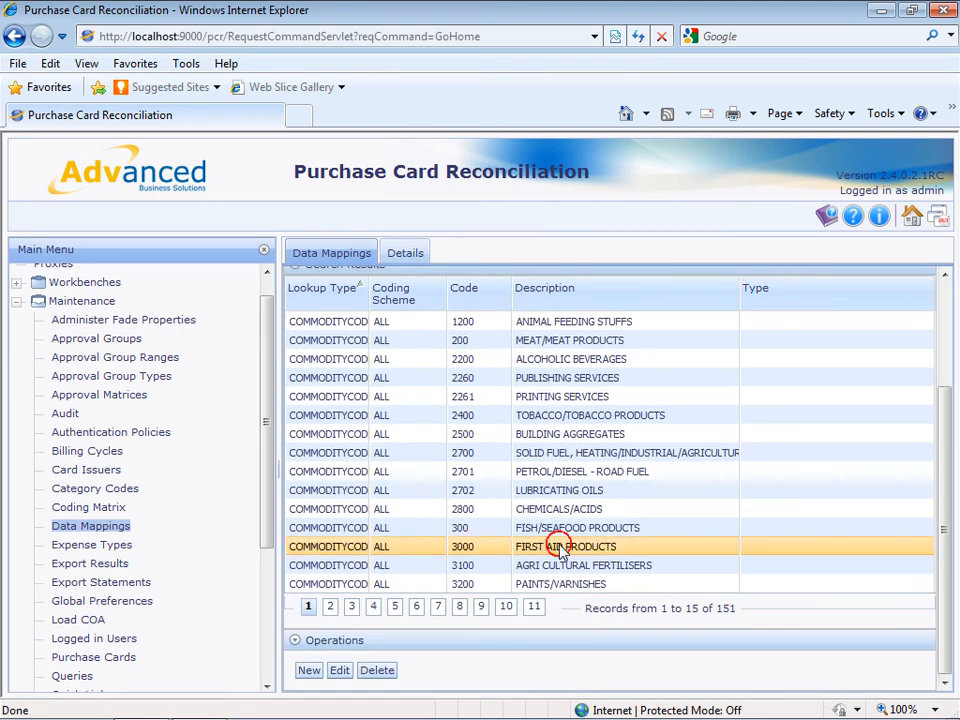
click(339, 670)
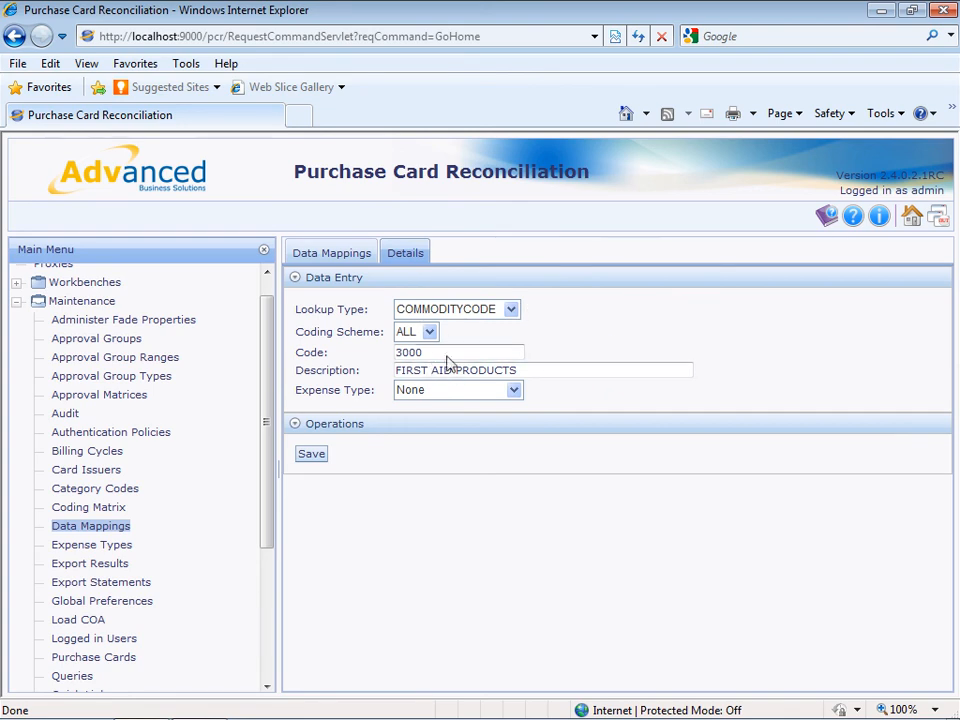
click(513, 391)
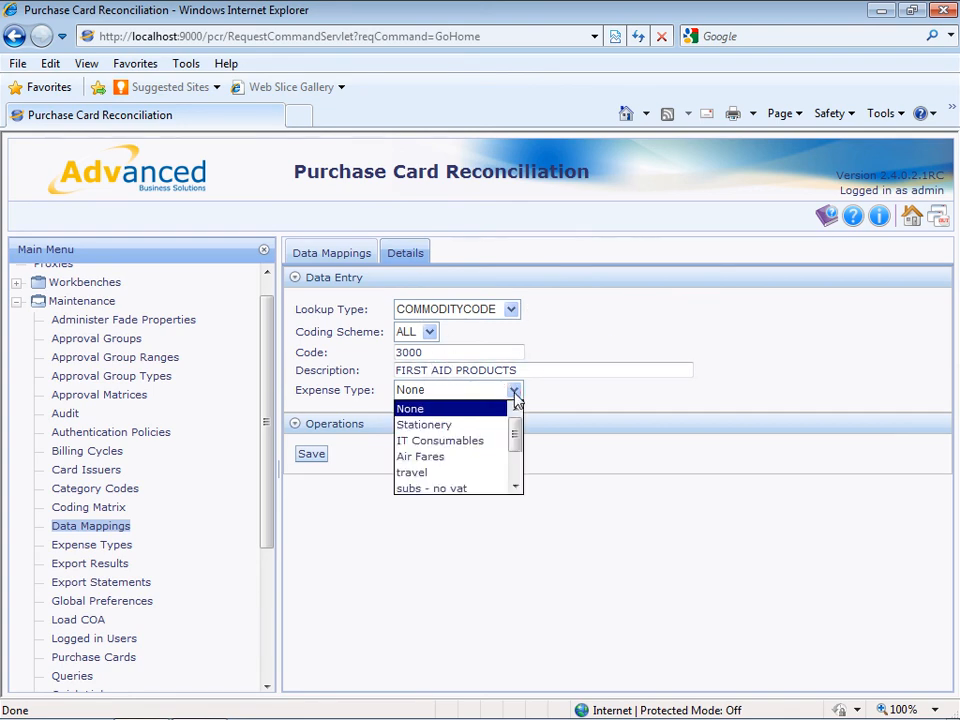
click(466, 425)
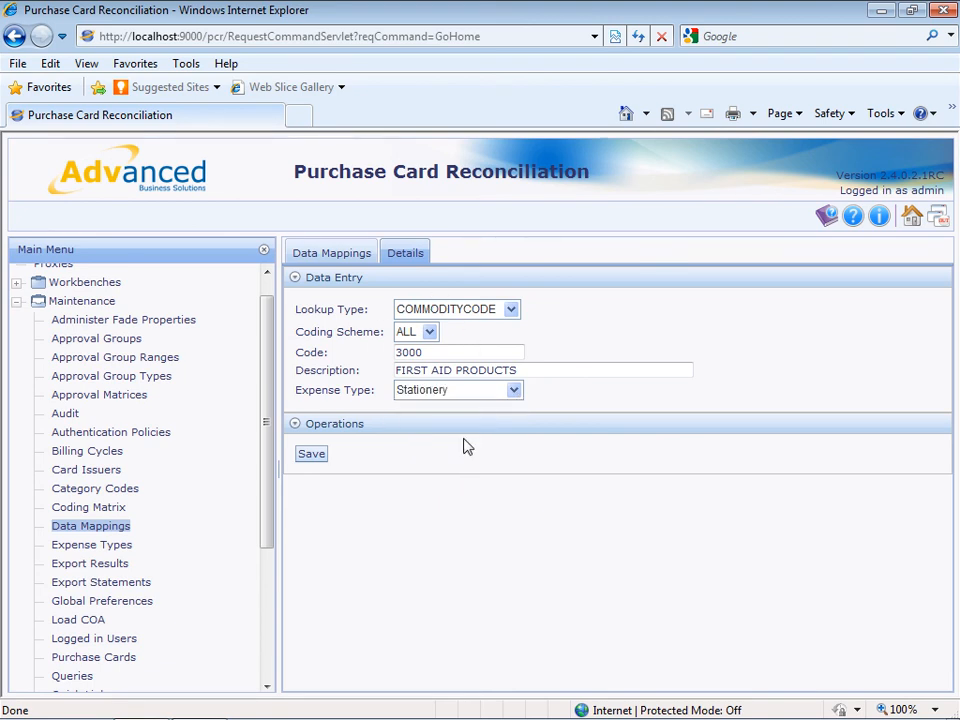
click(339, 261)
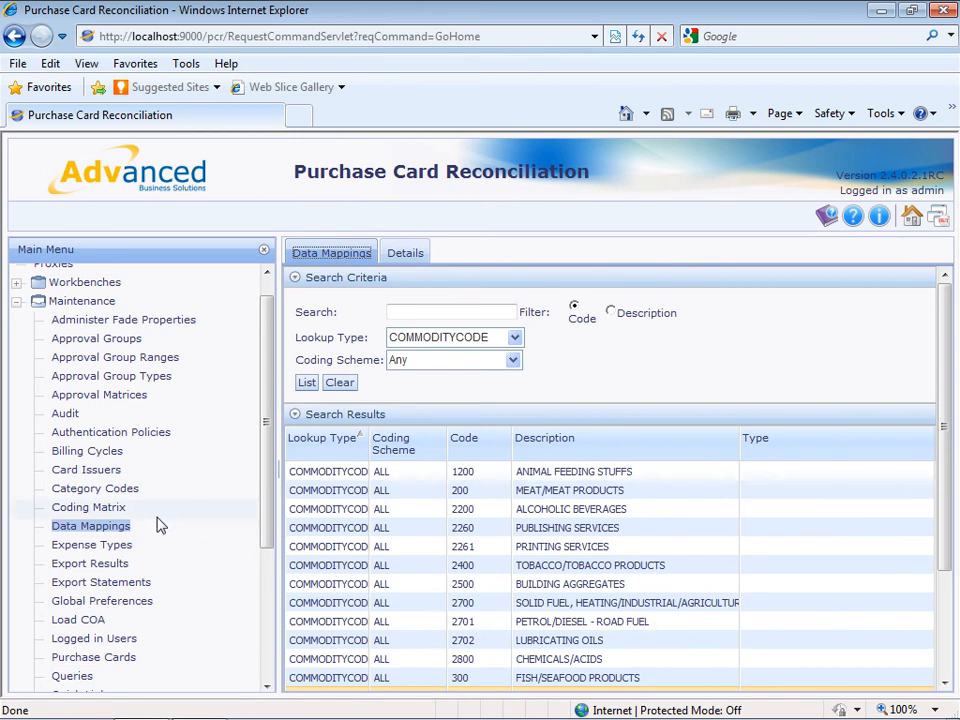
Look through the data mapping lookup types and open the category codes list
click(514, 337)
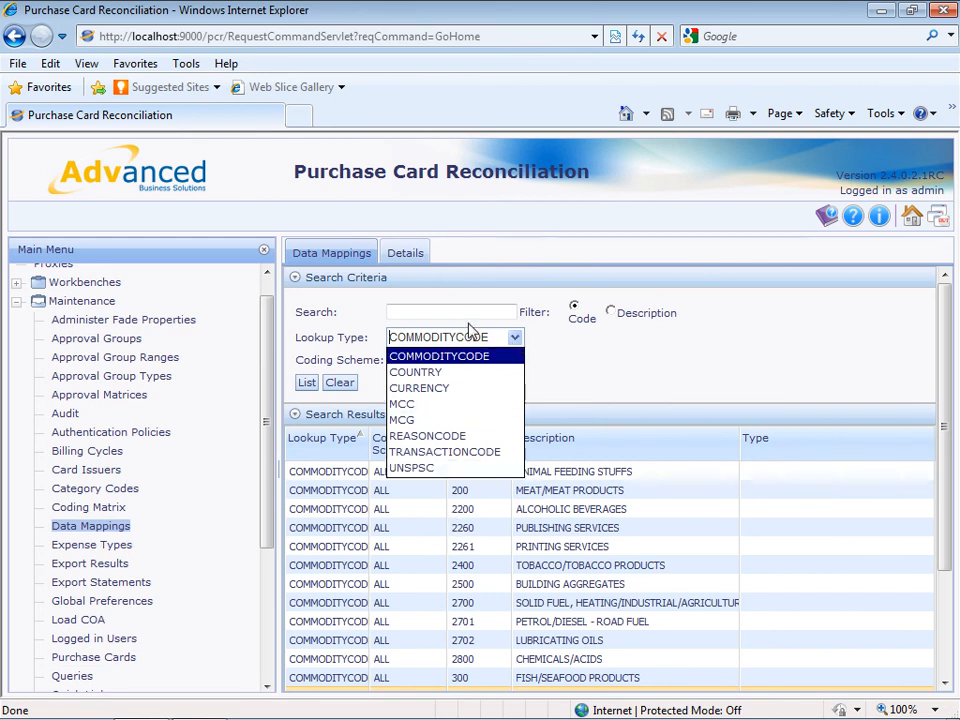
click(574, 338)
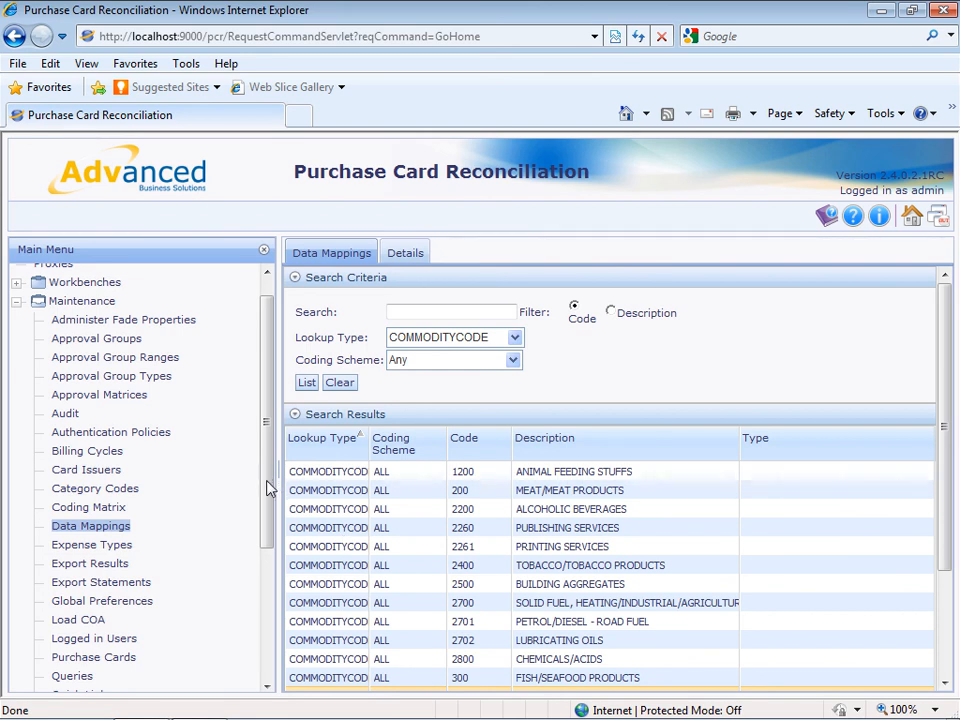
drag(268, 486, 268, 553)
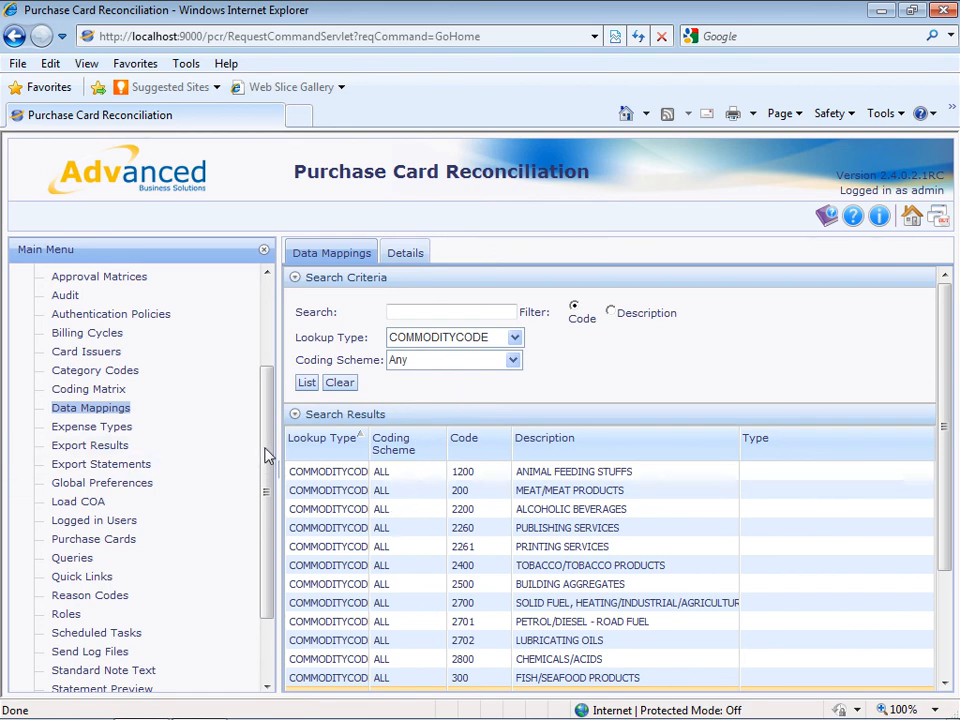
click(108, 370)
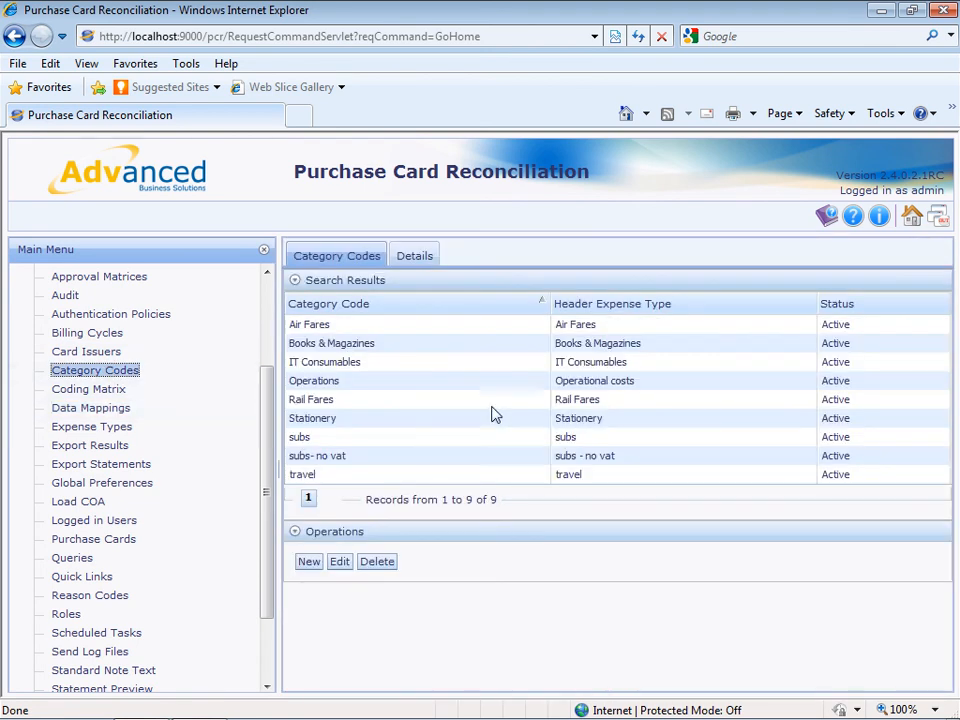
Search the audit records for the Demo Approver user, view the printable version of the results, and close it
drag(268, 437, 268, 369)
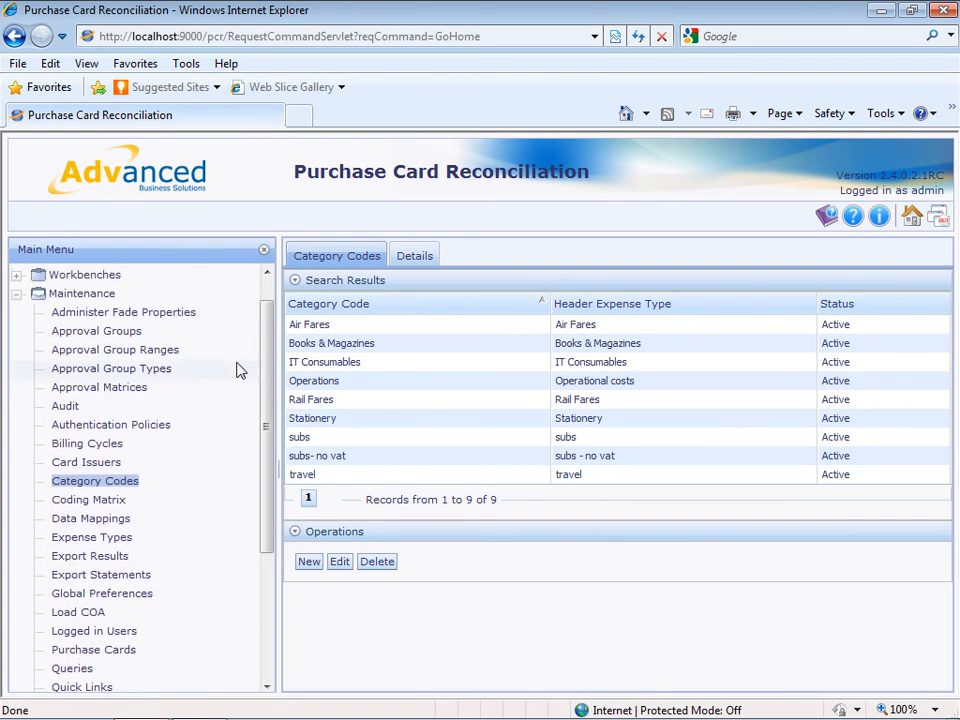
click(65, 406)
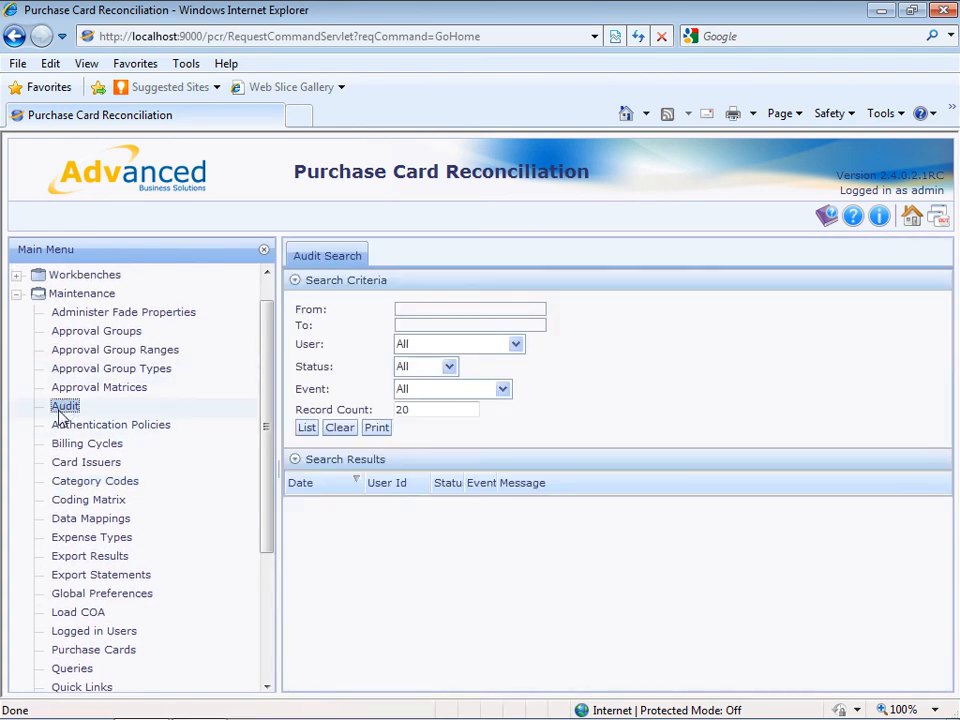
click(512, 343)
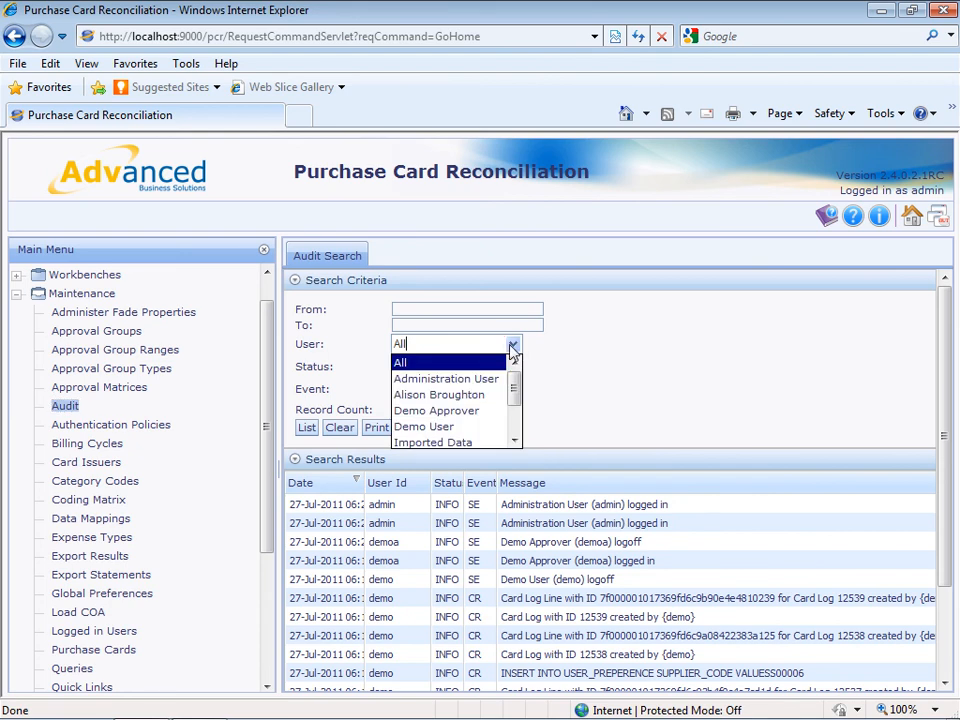
click(471, 416)
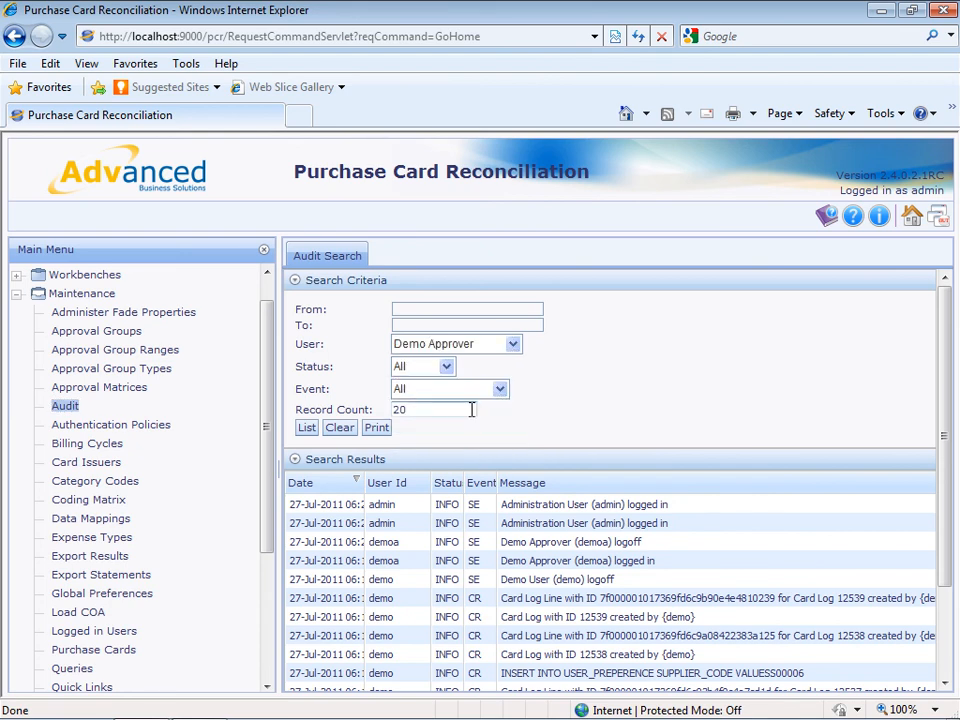
click(308, 428)
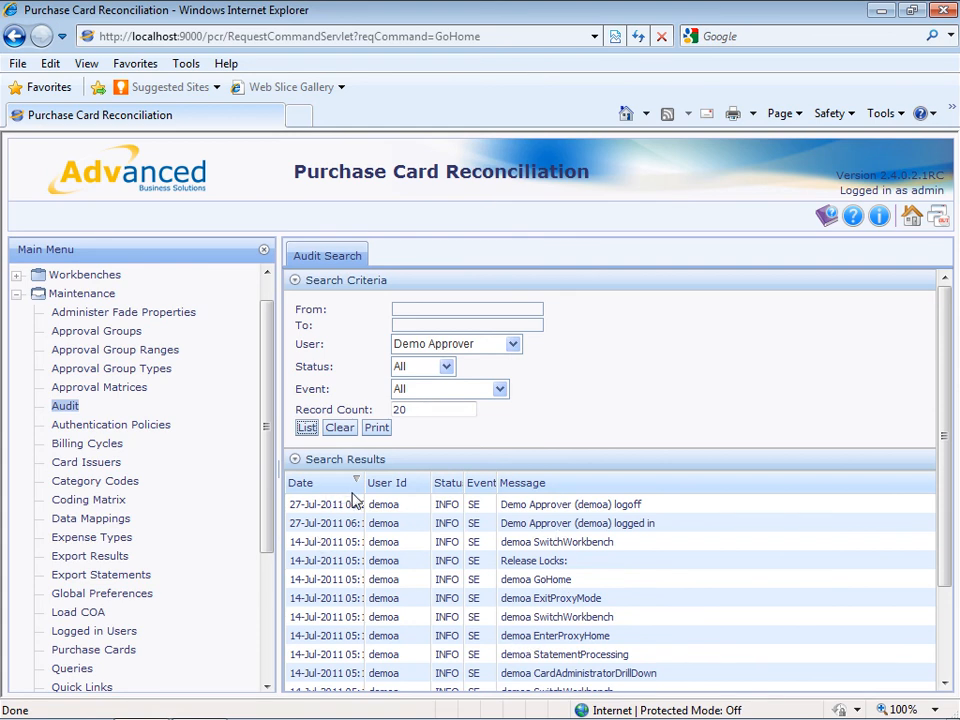
click(377, 429)
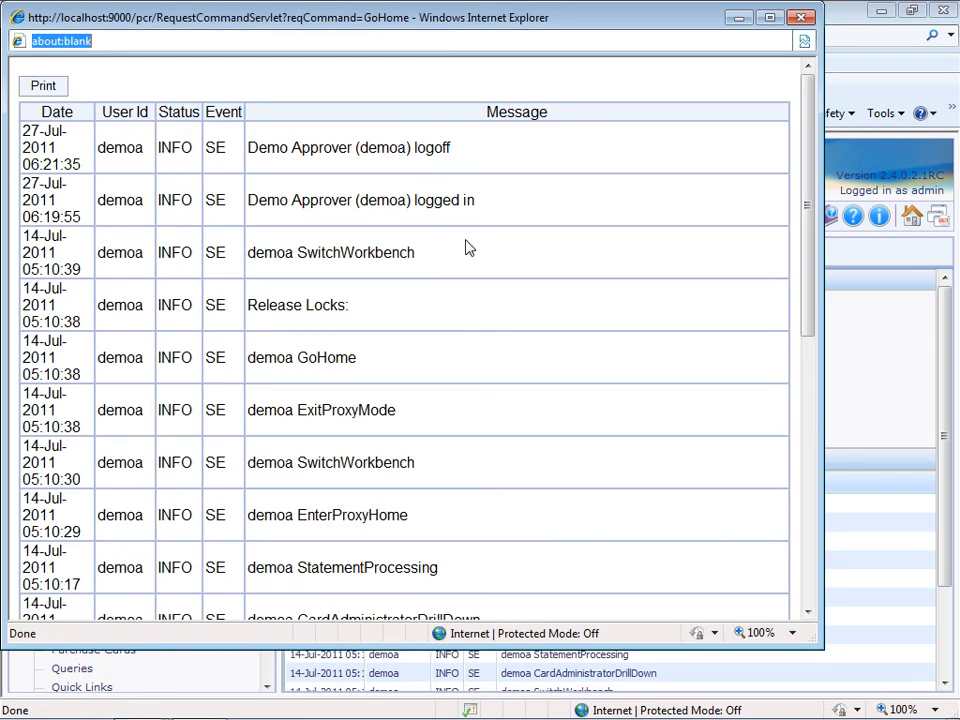
click(801, 17)
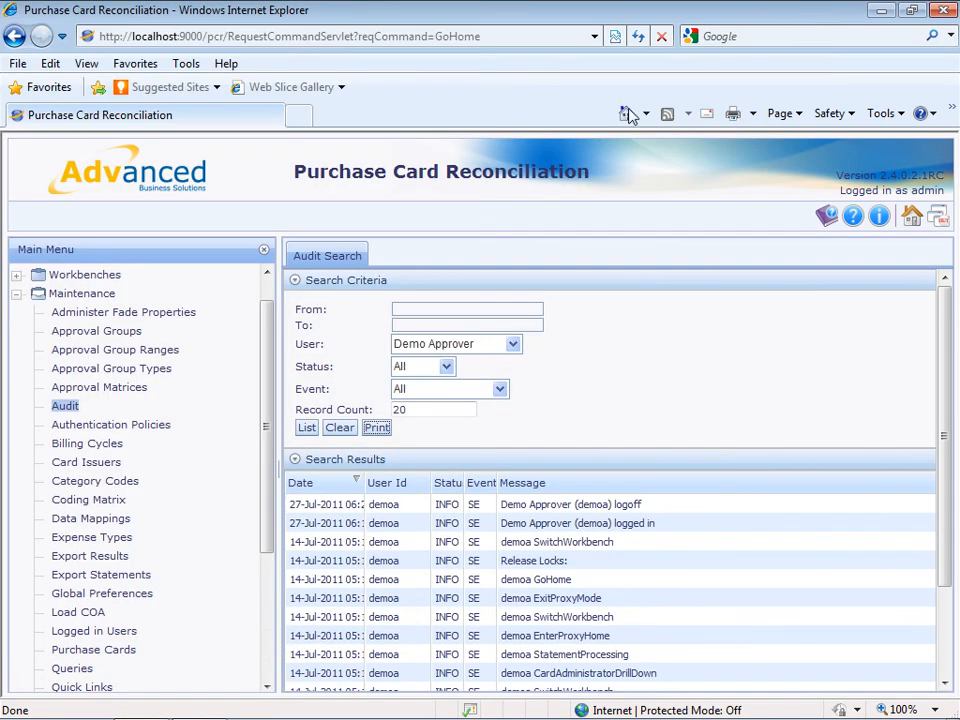